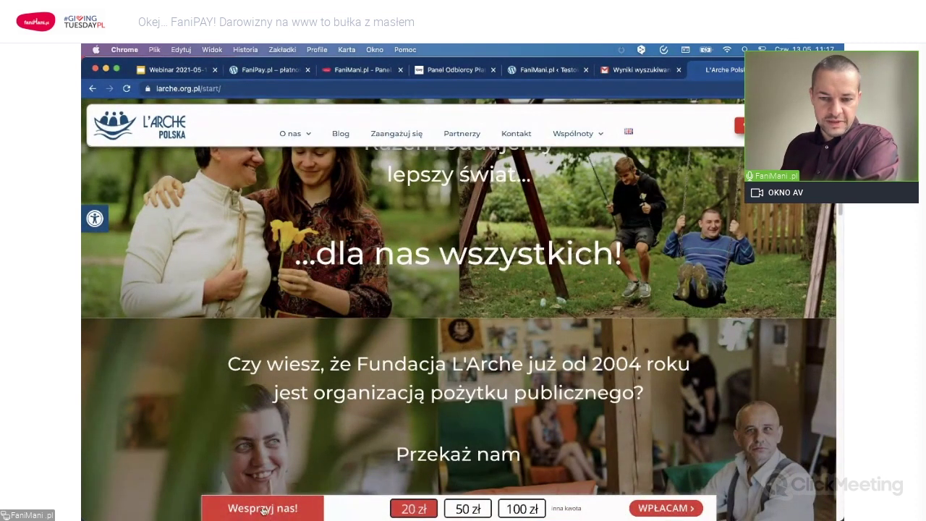
Expand the Wesprzyj nas! donation bar and set the fund to Fundusz (NIE)ZWYKŁYCH
{"action": "scroll", "coordinate": [421, 290], "scroll_direction": "up", "scroll_amount": 2}
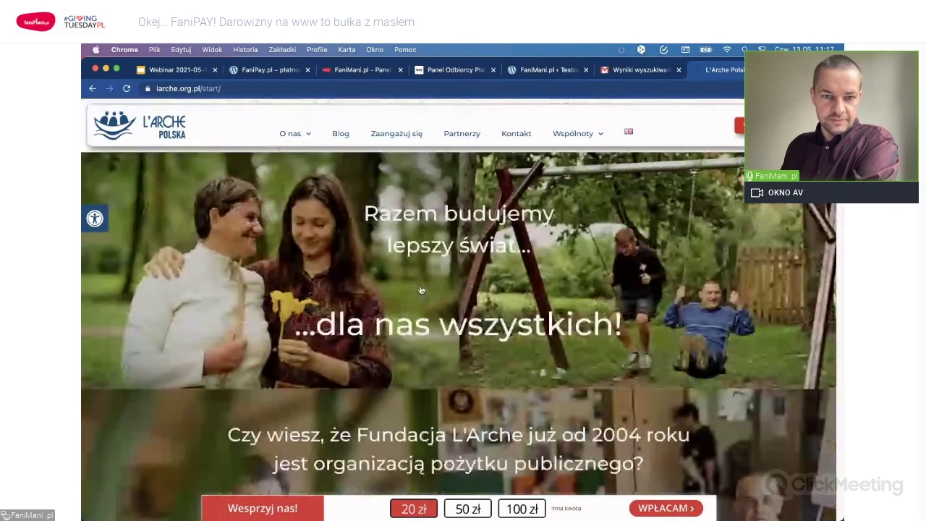
{"action": "scroll", "coordinate": [422, 352], "scroll_direction": "down", "scroll_amount": 10}
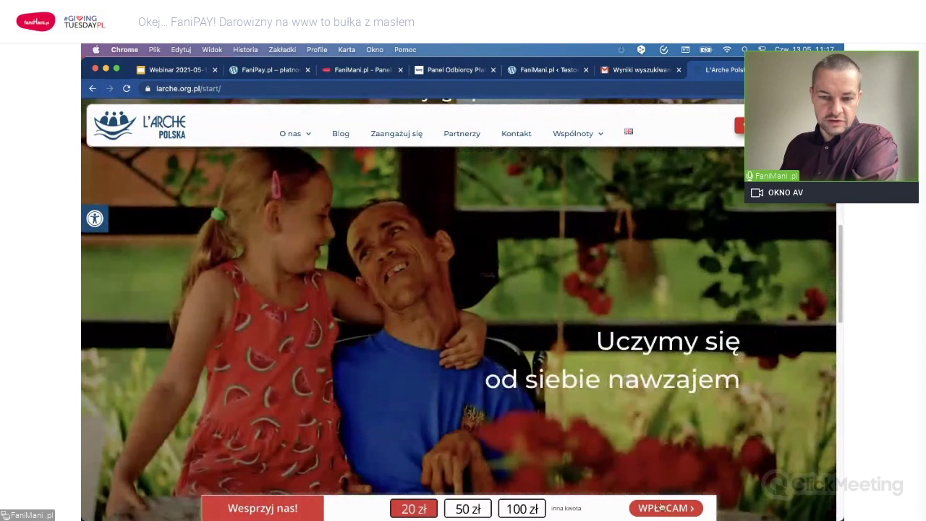
{"action": "left_click", "coordinate": [661, 508]}
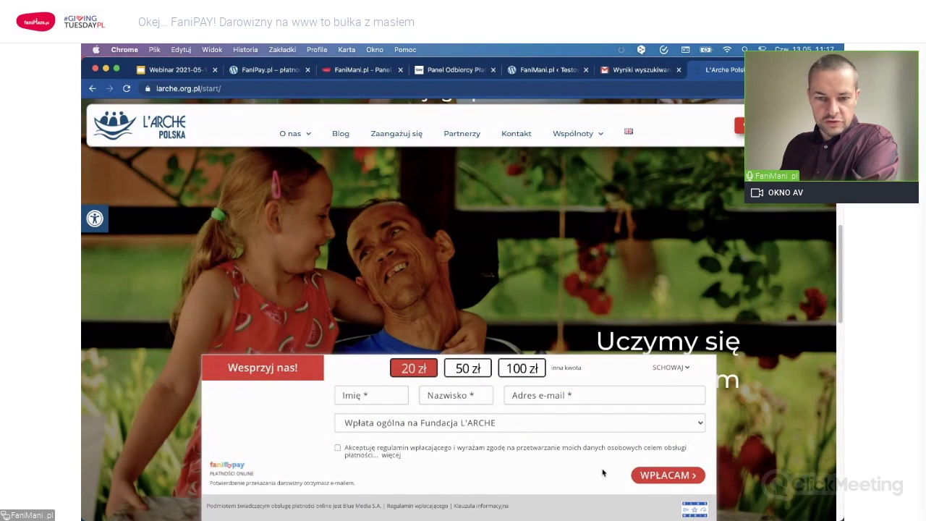
{"action": "left_click", "coordinate": [504, 424]}
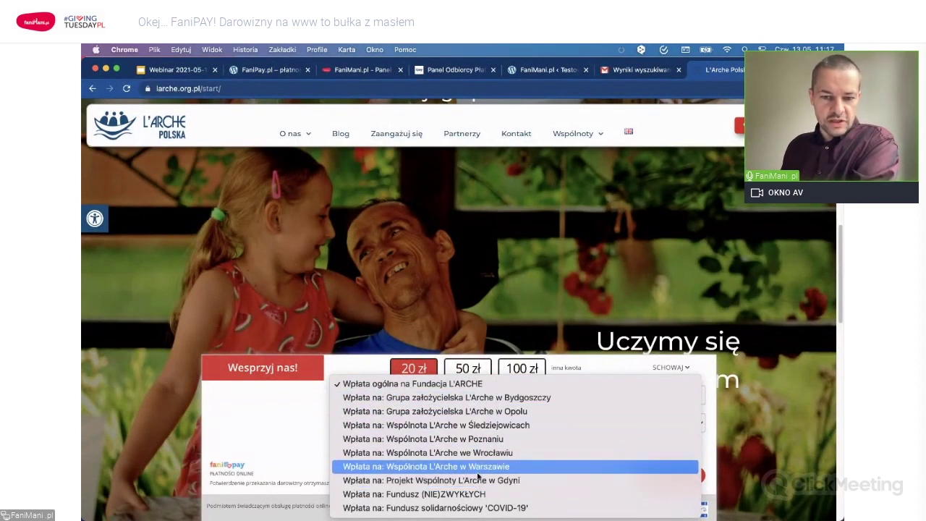
{"action": "left_click", "coordinate": [484, 439]}
{"action": "left_click", "coordinate": [472, 422]}
{"action": "left_click", "coordinate": [476, 479]}
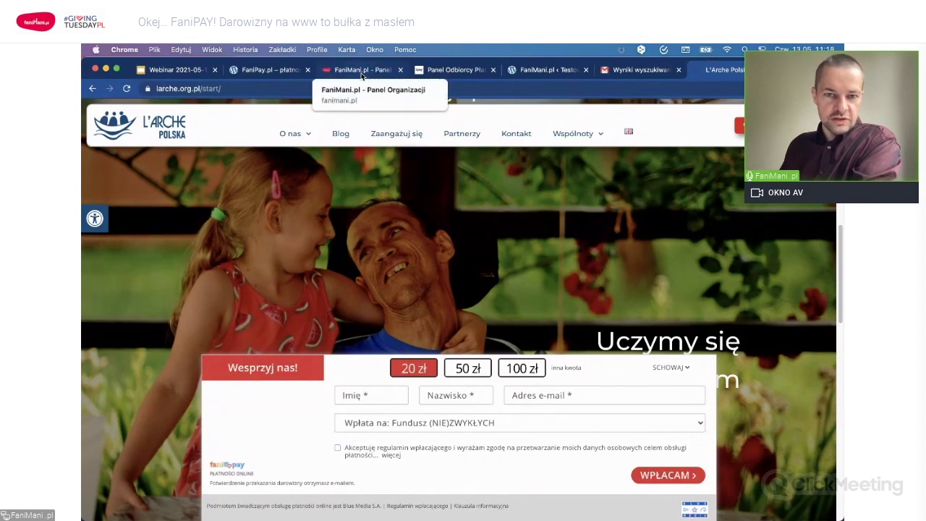
Save the FaniPay widget settings in the FaniMani panel, then go to the WordPress FaniMani plugin settings
{"action": "left_click", "coordinate": [361, 72]}
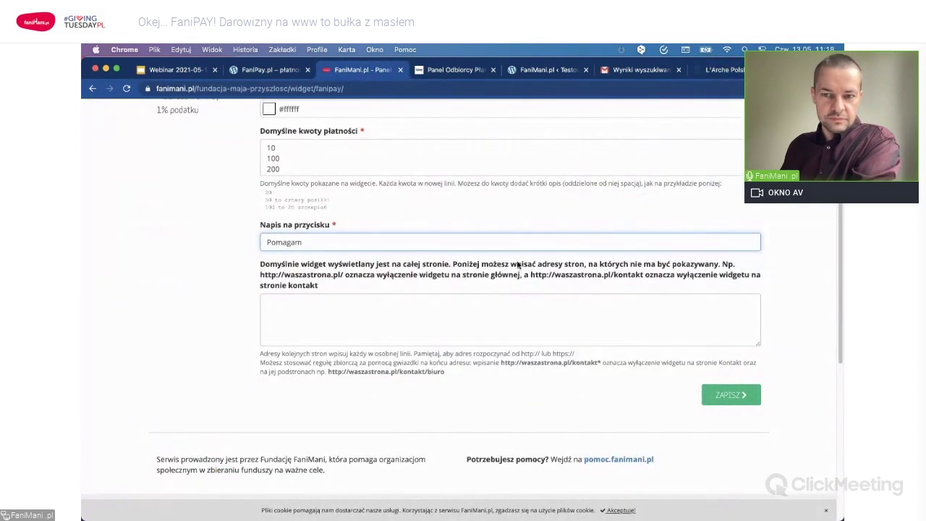
{"action": "scroll", "coordinate": [518, 266], "scroll_direction": "up", "scroll_amount": 5}
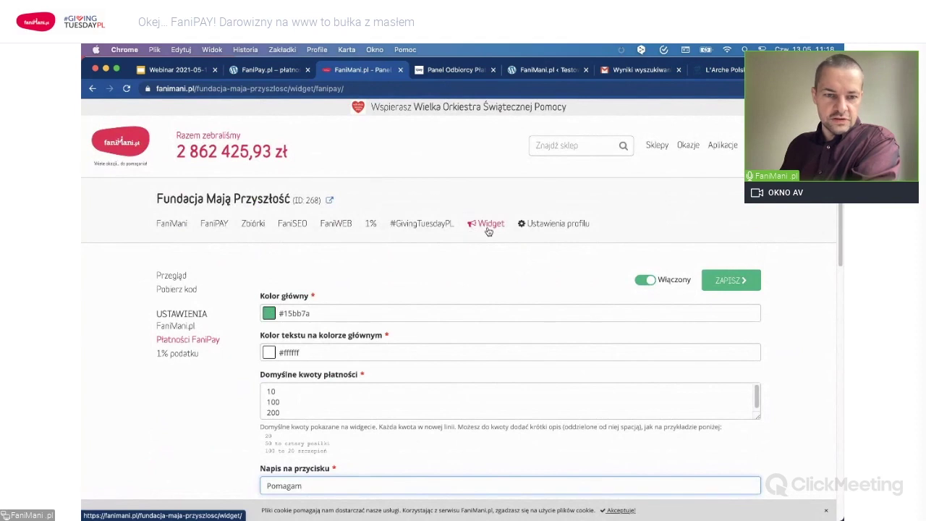
{"action": "scroll", "coordinate": [511, 283], "scroll_direction": "down", "scroll_amount": 10}
{"action": "left_click", "coordinate": [730, 247]}
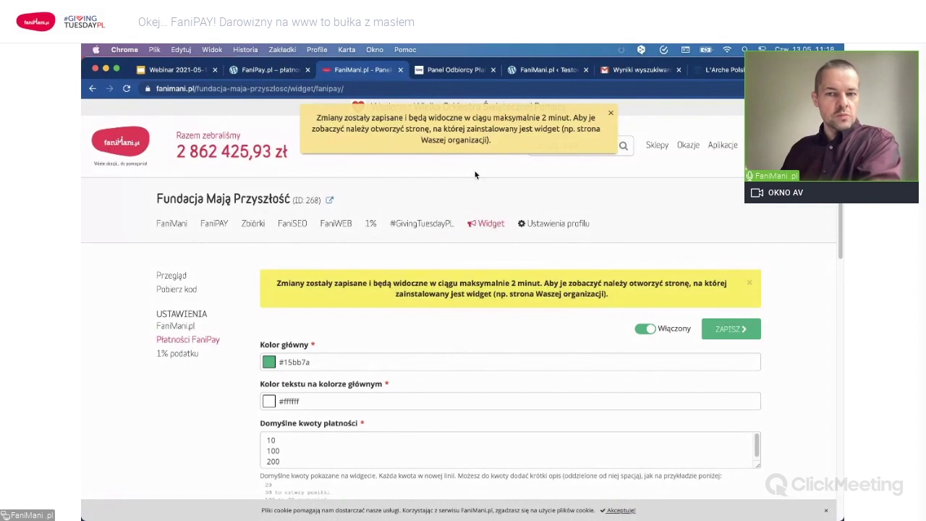
{"action": "left_click", "coordinate": [541, 69]}
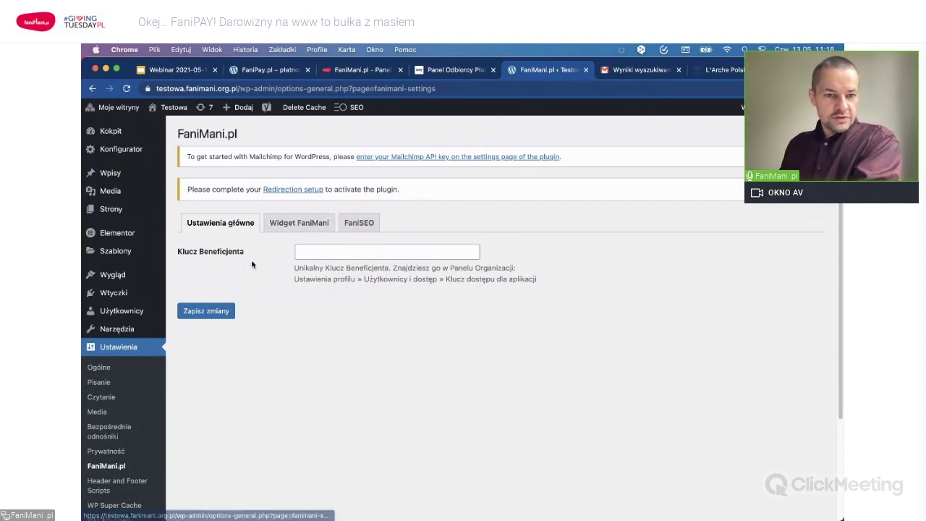
Leave the Klucz Beneficjenta field empty and return to the FaniMani organisation panel
{"action": "left_click_drag", "start_coordinate": [177, 254], "coordinate": [260, 256]}
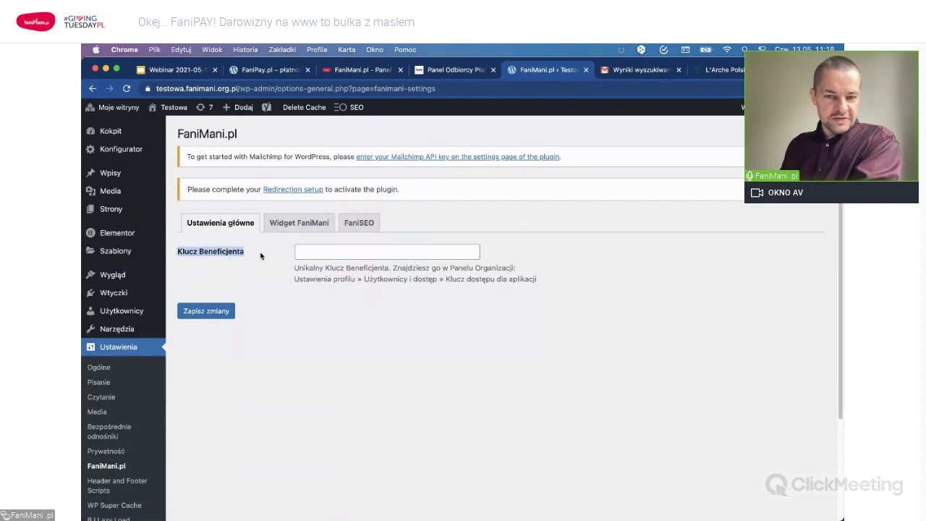
{"action": "left_click", "coordinate": [260, 256]}
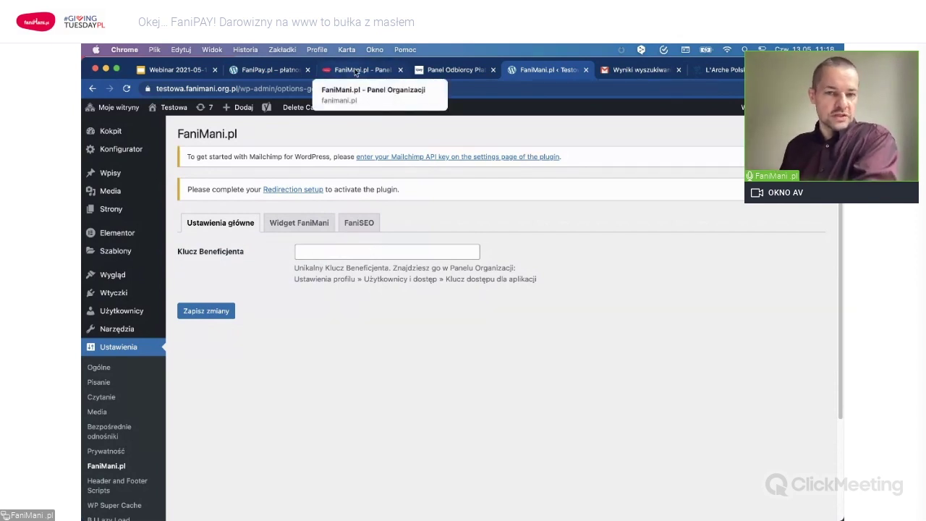
{"action": "left_click", "coordinate": [356, 71]}
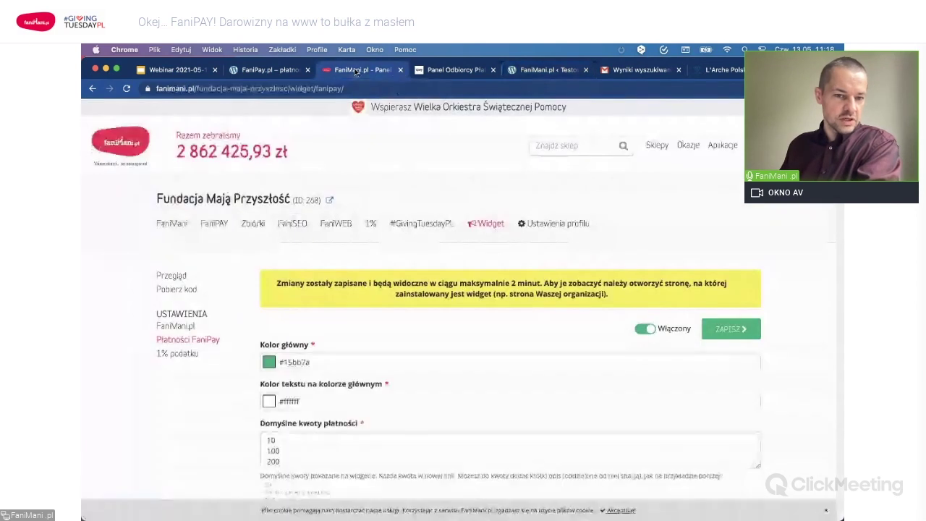
Go to Ustawienia profilu > Użytkownicy i dostęp and select the Klucz dostępu dla aplikacji key
{"action": "left_click", "coordinate": [180, 290]}
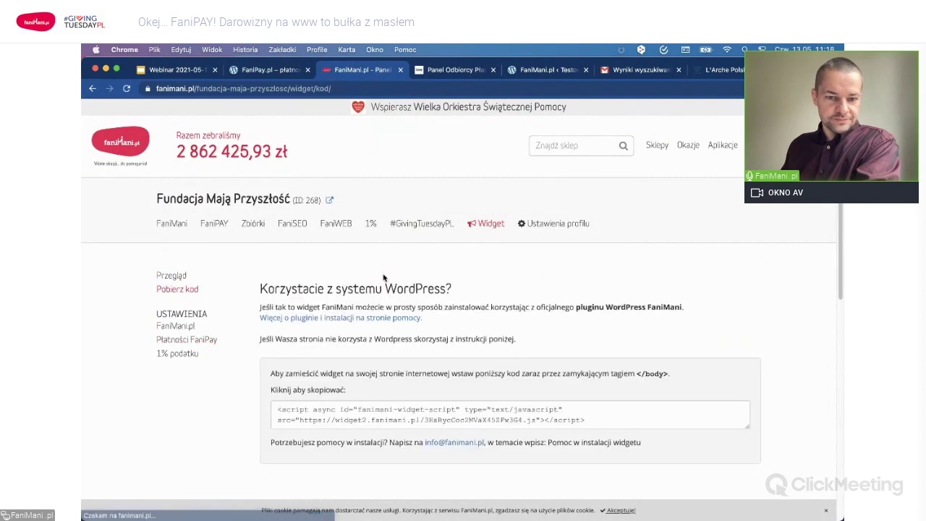
{"action": "scroll", "coordinate": [383, 278], "scroll_direction": "down", "scroll_amount": 3}
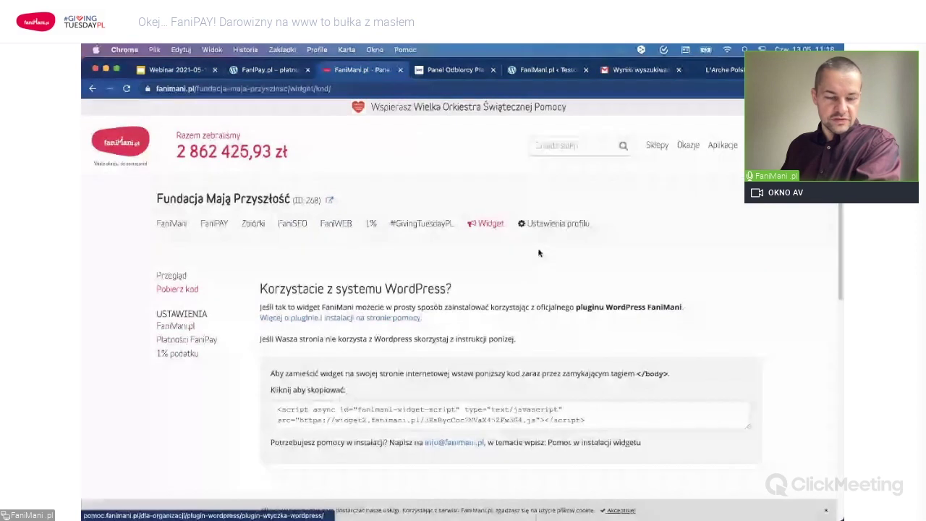
{"action": "left_click", "coordinate": [568, 227]}
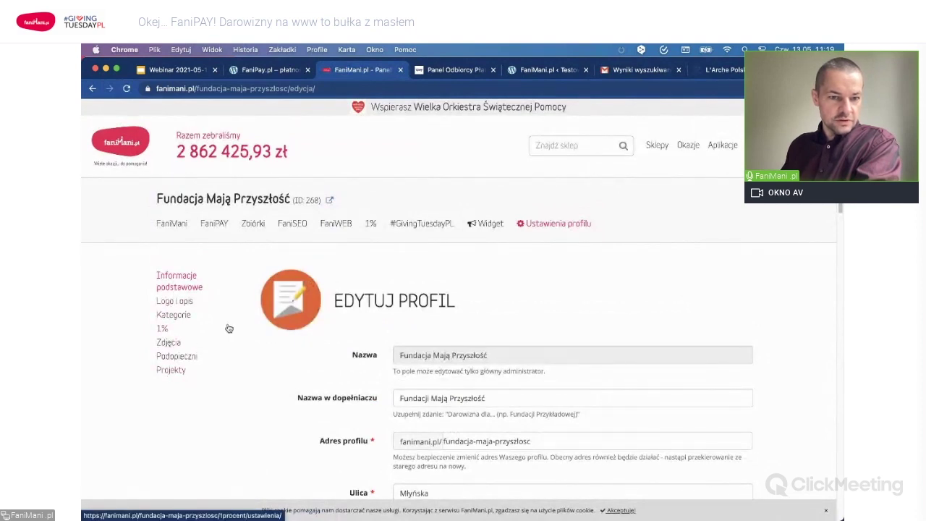
{"action": "scroll", "coordinate": [170, 309], "scroll_direction": "down", "scroll_amount": 1}
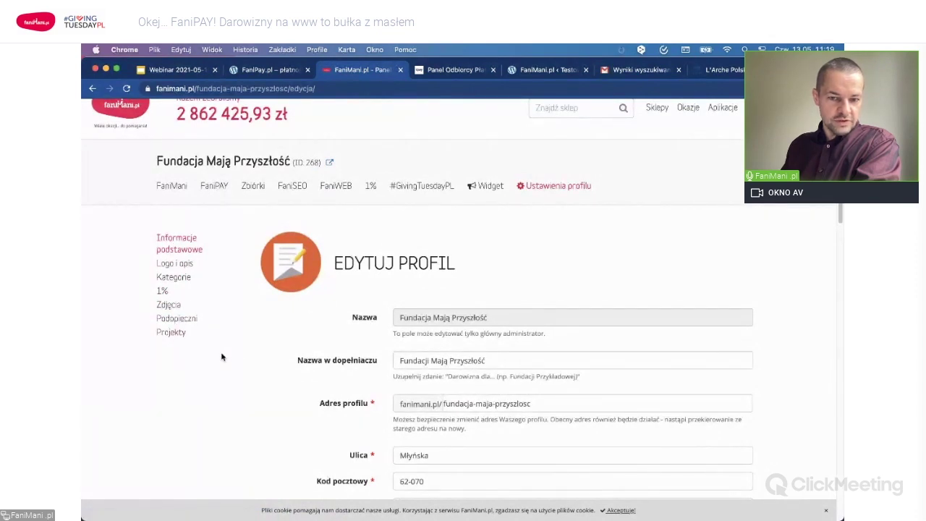
{"action": "scroll", "coordinate": [223, 354], "scroll_direction": "down", "scroll_amount": 4}
{"action": "scroll", "coordinate": [223, 356], "scroll_direction": "up", "scroll_amount": 5}
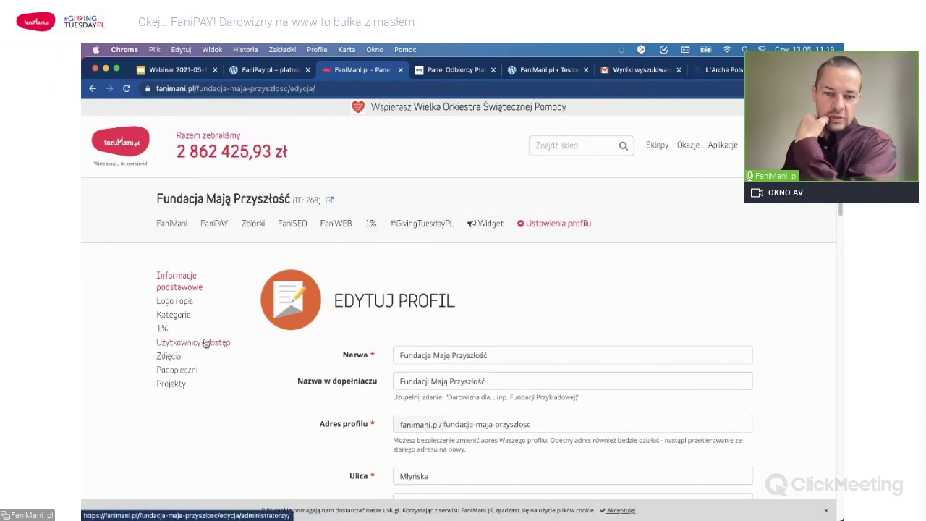
{"action": "left_click", "coordinate": [200, 344]}
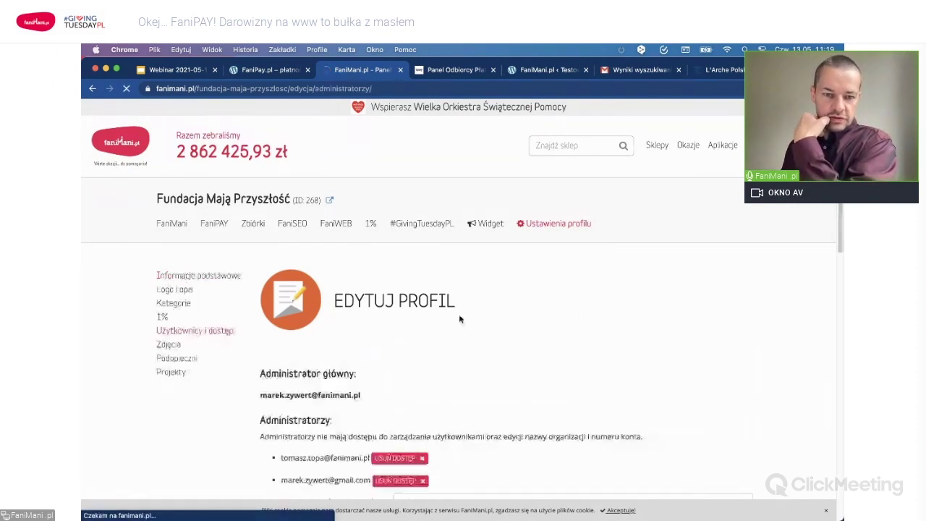
{"action": "scroll", "coordinate": [463, 333], "scroll_direction": "down", "scroll_amount": 5}
{"action": "scroll", "coordinate": [416, 316], "scroll_direction": "down", "scroll_amount": 2}
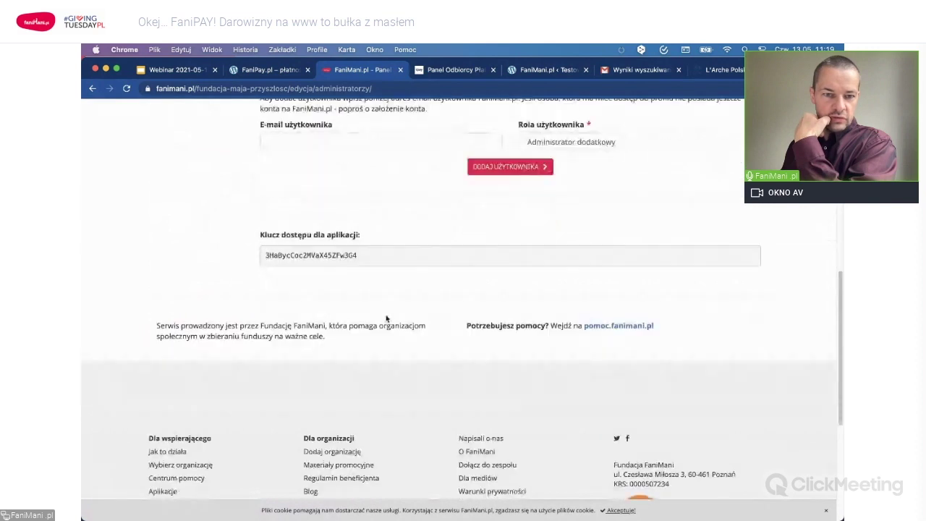
{"action": "left_click_drag", "start_coordinate": [265, 252], "coordinate": [389, 256]}
{"action": "key", "text": "super+c"}
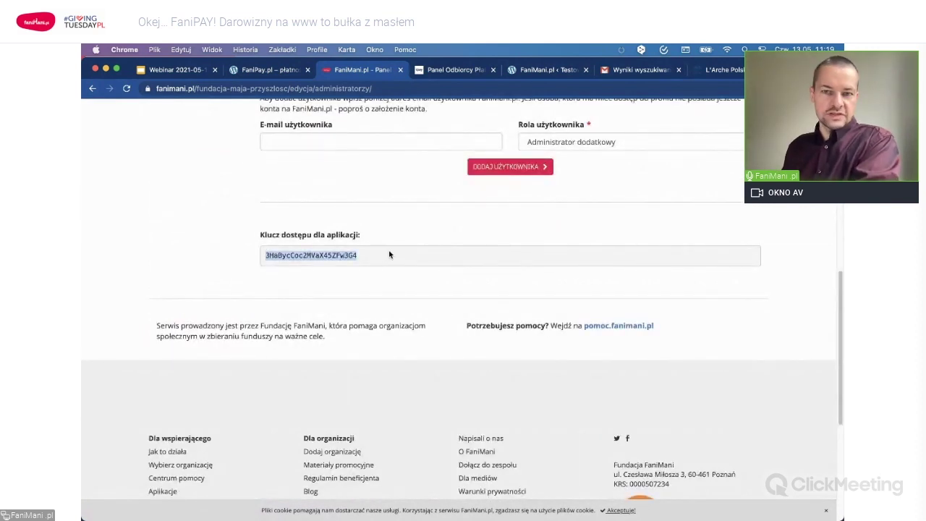
Paste the access key into WordPress's Klucz Beneficjenta field and save the changes
{"action": "left_click", "coordinate": [541, 70]}
{"action": "left_click", "coordinate": [374, 247]}
{"action": "key", "text": "super+v"}
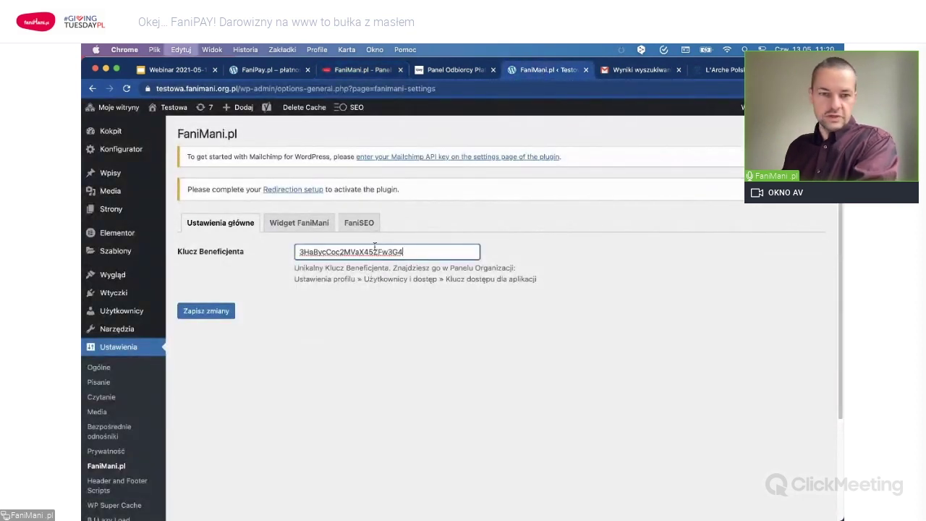
{"action": "left_click", "coordinate": [208, 312]}
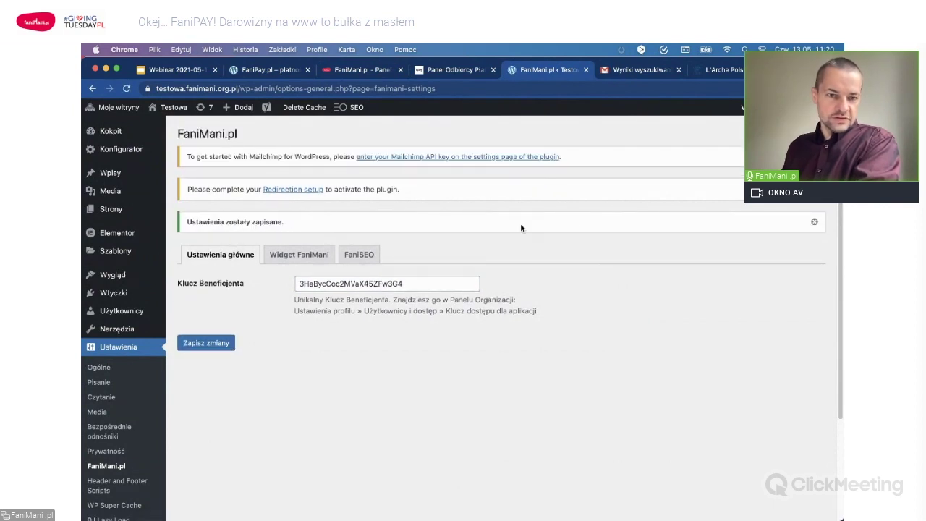
Check the site homepage, save the plugin settings again, and open the Widget FaniMani settings
{"action": "mouse_move", "coordinate": [173, 109]}
{"action": "left_click", "coordinate": [181, 126]}
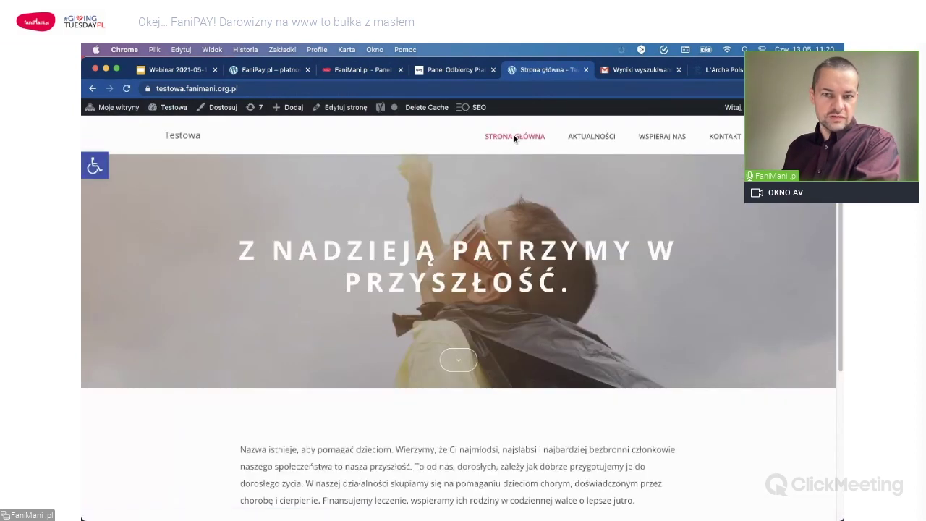
{"action": "left_click", "coordinate": [93, 88]}
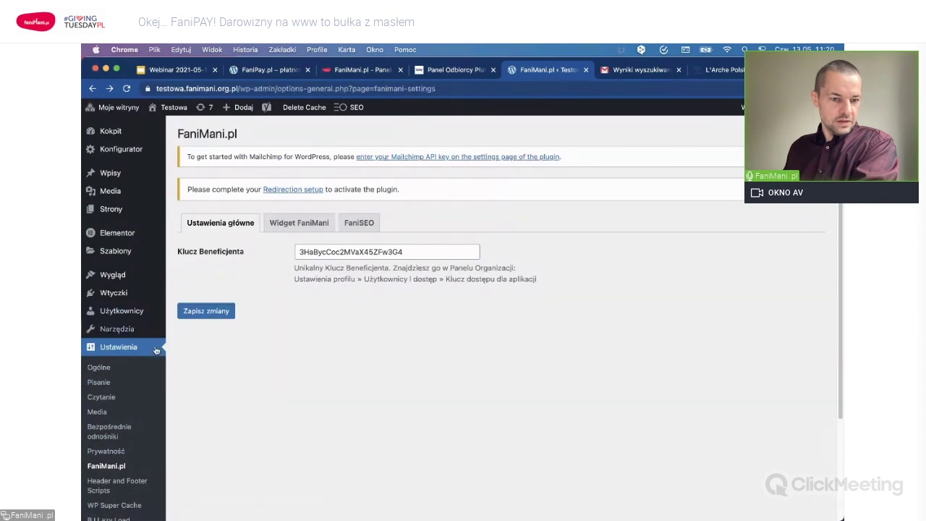
{"action": "left_click", "coordinate": [208, 309]}
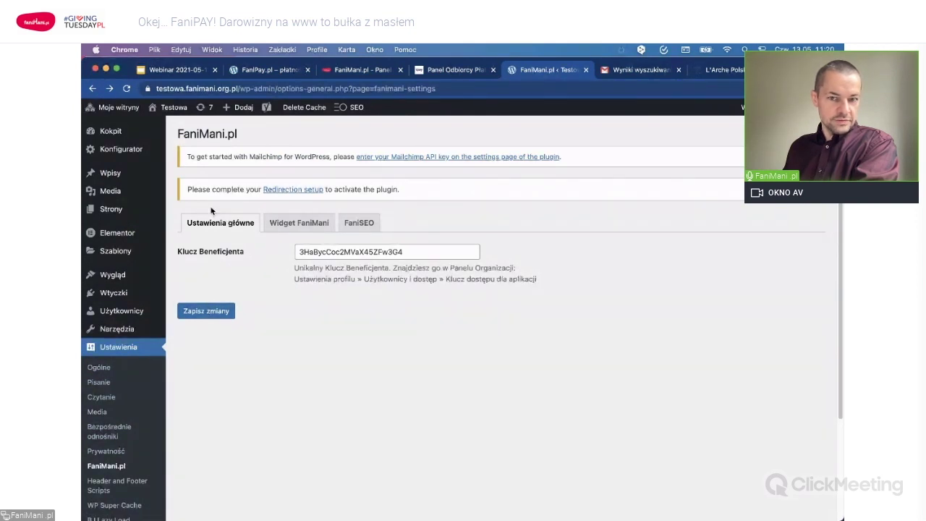
{"action": "left_click", "coordinate": [310, 226]}
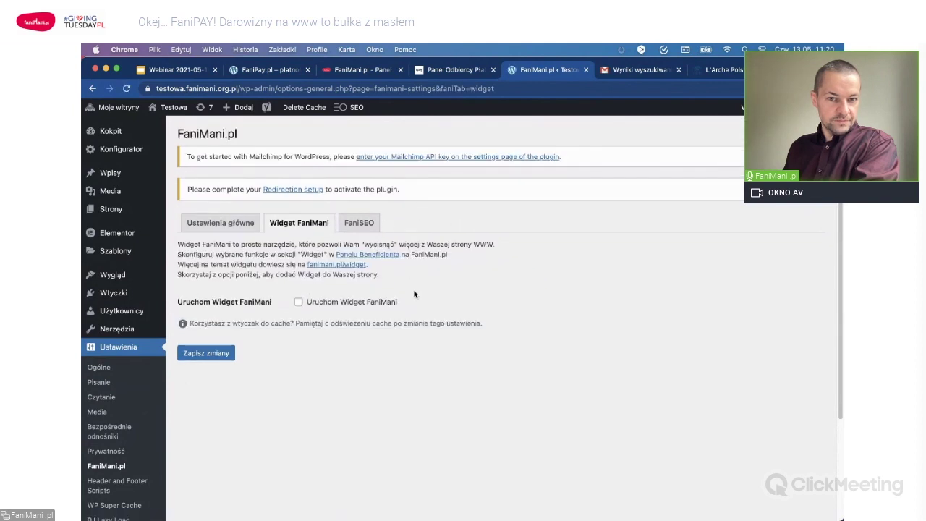
Tick Uruchom Widget FaniMani, save the change, and open the Testowa homepage in a new tab
{"action": "left_click", "coordinate": [298, 302]}
{"action": "left_click", "coordinate": [206, 353]}
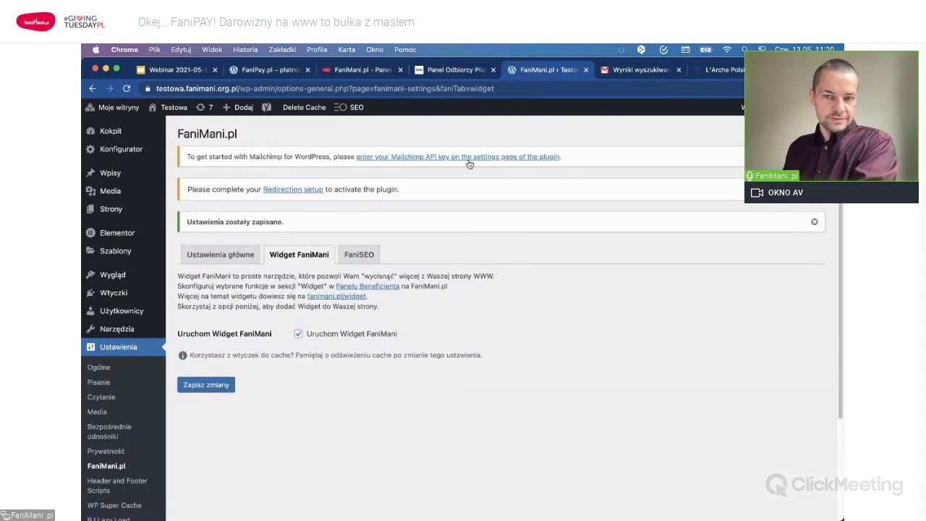
{"action": "mouse_move", "coordinate": [170, 107]}
{"action": "left_click", "coordinate": [175, 126], "text": "super"}
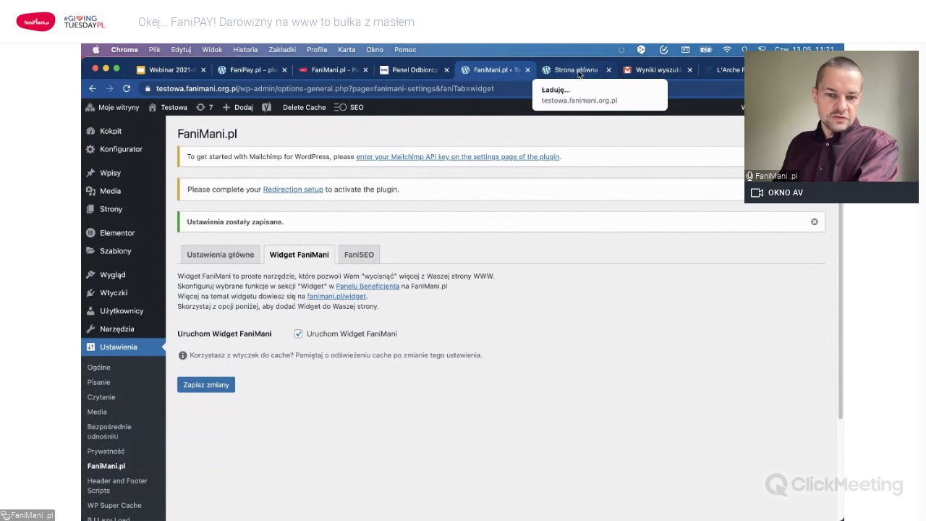
On the Testowa homepage, expand the donation bar, pick 100 zł then 200 zł, and return to FaniMani
{"action": "left_click", "coordinate": [577, 71]}
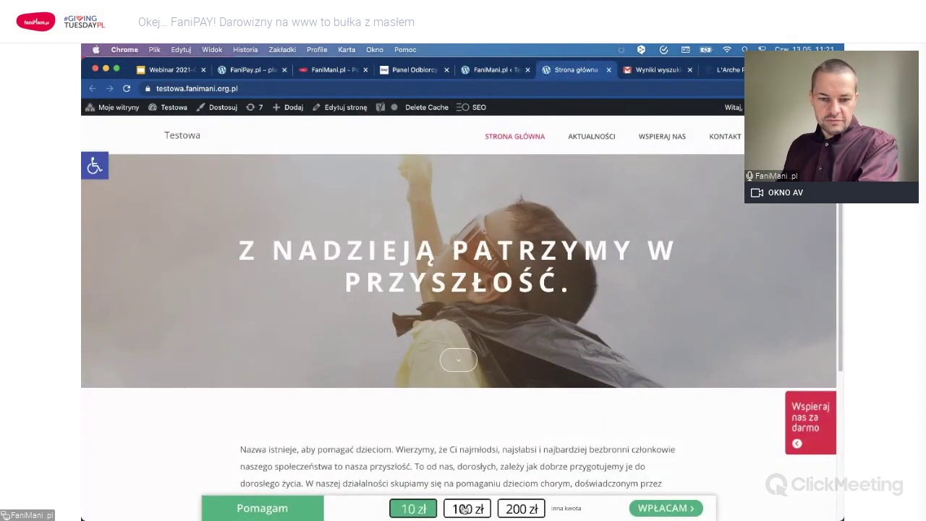
{"action": "left_click", "coordinate": [660, 507]}
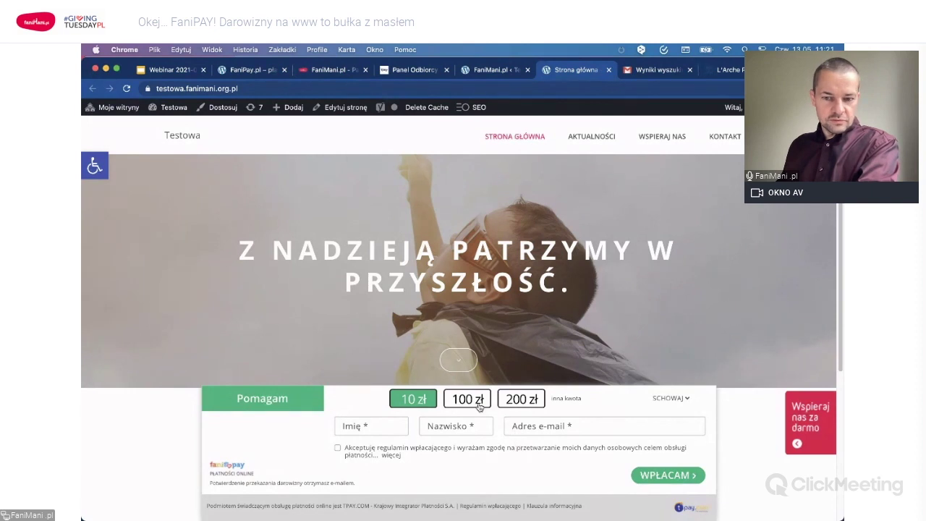
{"action": "left_click", "coordinate": [479, 405]}
{"action": "left_click", "coordinate": [526, 404]}
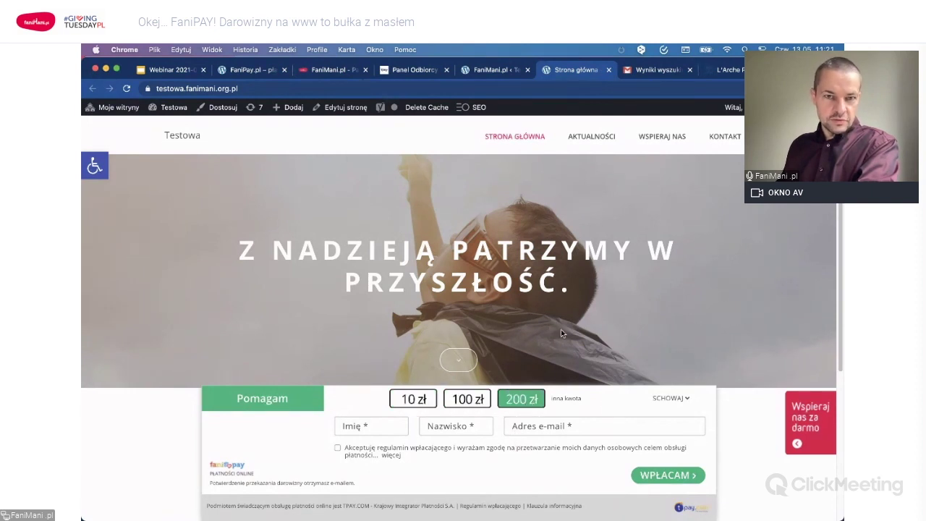
{"action": "left_click", "coordinate": [323, 71]}
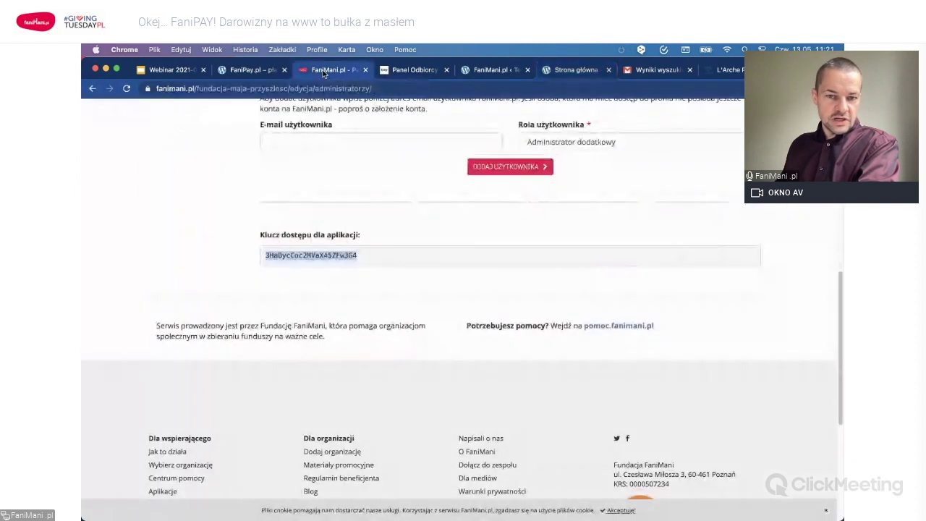
Open Widget > Płatności FaniPay Ustawienia and place the cursor in the excluded-pages field
{"action": "scroll", "coordinate": [437, 255], "scroll_direction": "up", "scroll_amount": 5}
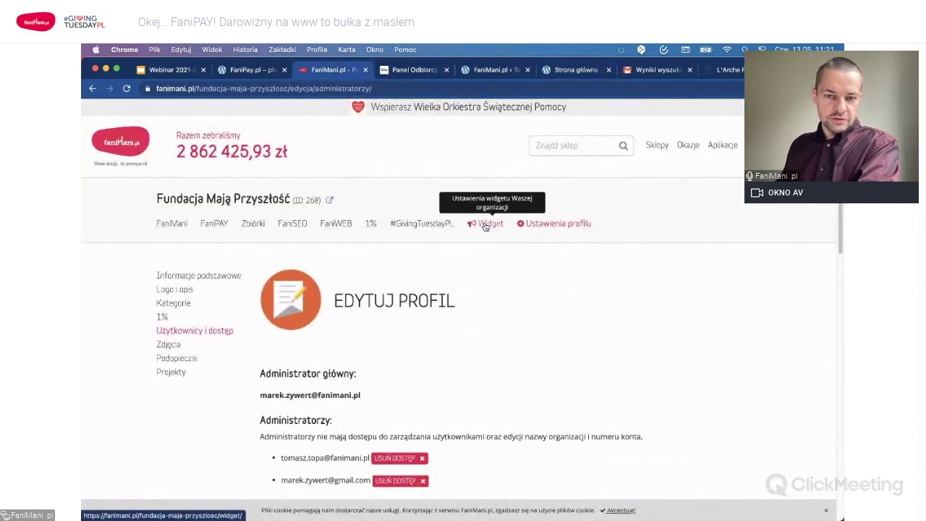
{"action": "left_click", "coordinate": [486, 224]}
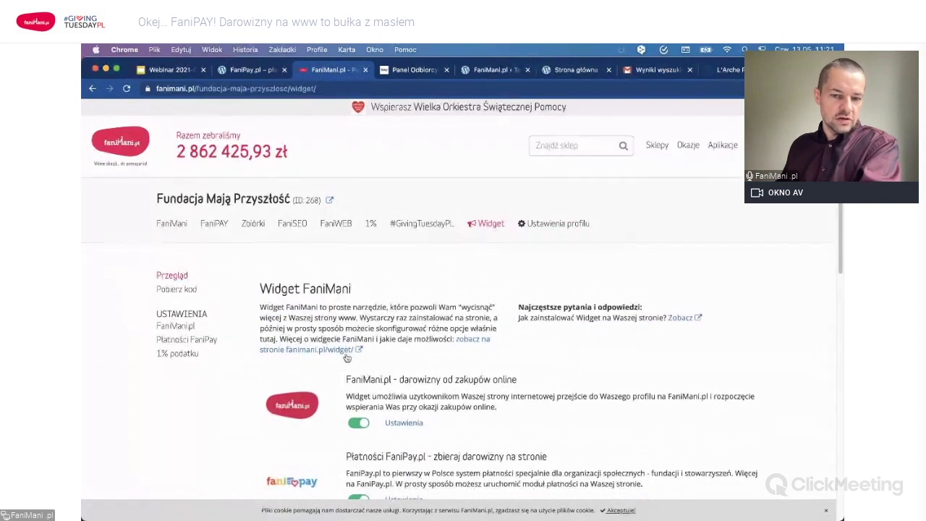
{"action": "scroll", "coordinate": [468, 297], "scroll_direction": "down", "scroll_amount": 2}
{"action": "scroll", "coordinate": [469, 296], "scroll_direction": "down", "scroll_amount": 2}
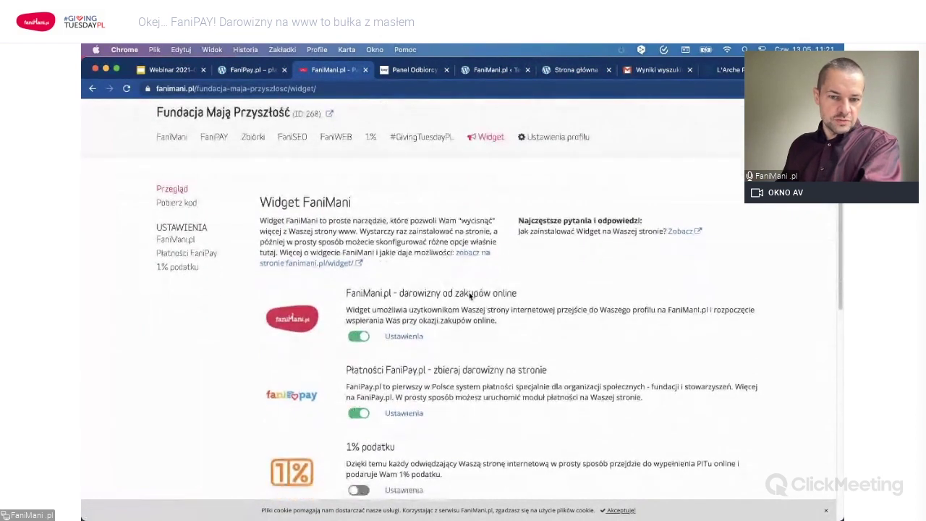
{"action": "left_click", "coordinate": [407, 374]}
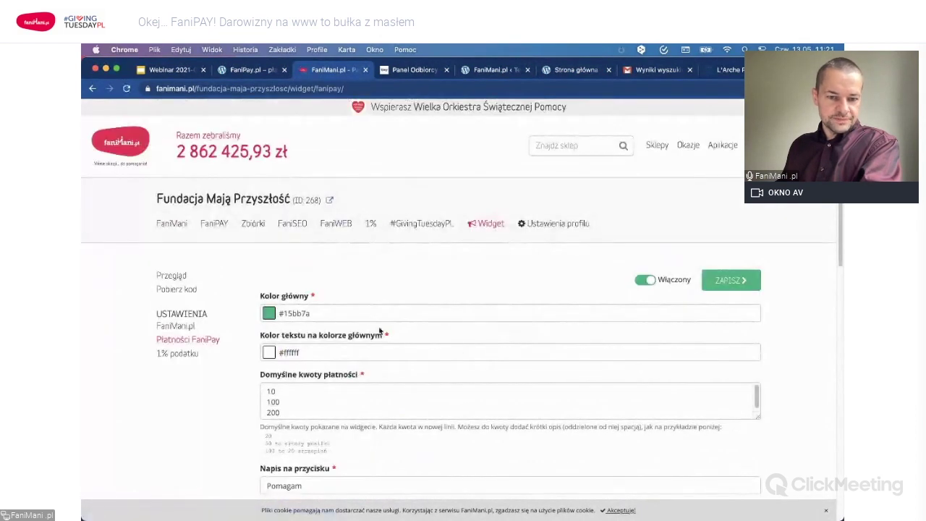
{"action": "scroll", "coordinate": [370, 320], "scroll_direction": "down", "scroll_amount": 7}
{"action": "left_click", "coordinate": [430, 283]}
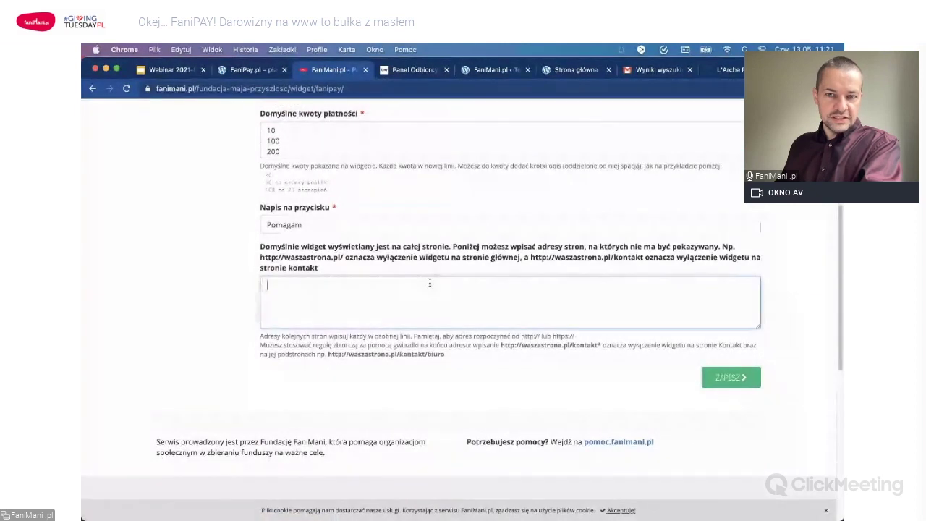
Copy the Testowa site's Kontakt page address and return to the FaniPay widget settings
{"action": "left_click", "coordinate": [567, 70]}
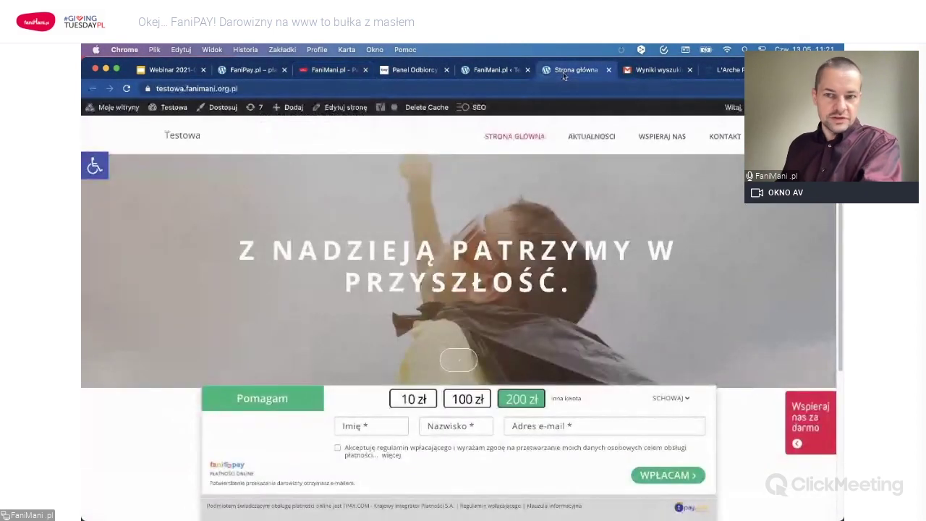
{"action": "left_click", "coordinate": [725, 136]}
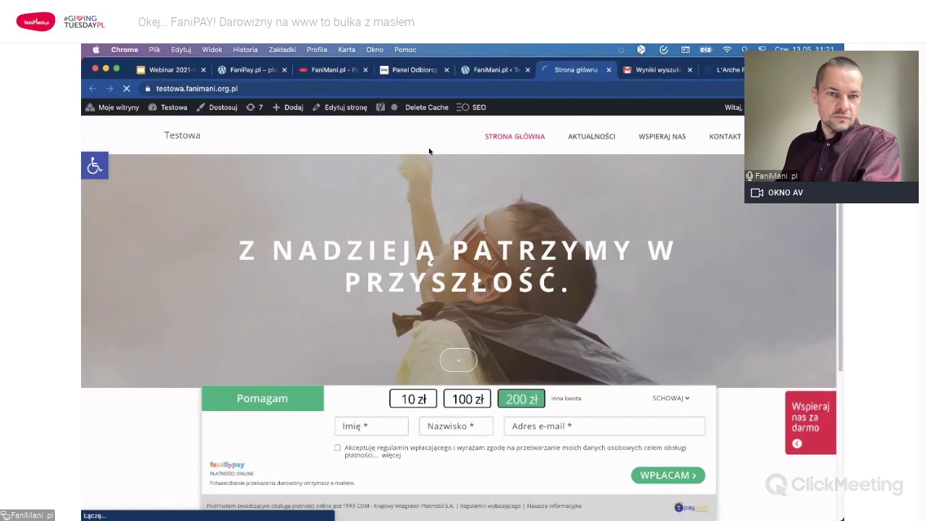
{"action": "left_click", "coordinate": [329, 89]}
{"action": "key", "text": "super+c"}
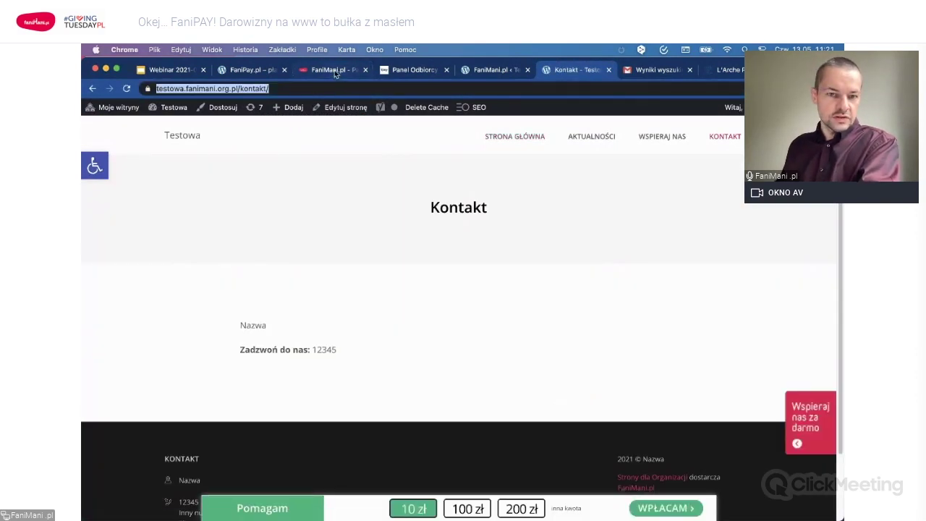
{"action": "left_click", "coordinate": [334, 70]}
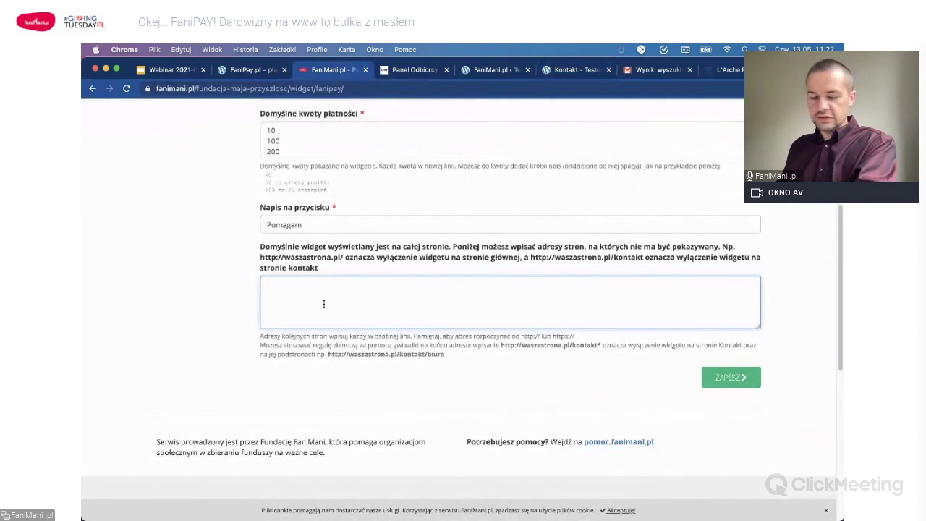
{"action": "key", "text": "super+v"}
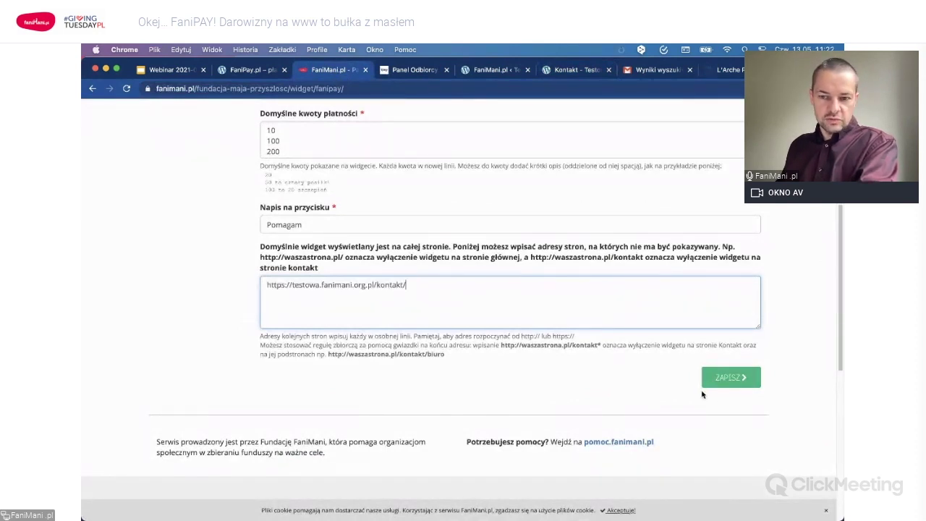
{"action": "left_click", "coordinate": [735, 382]}
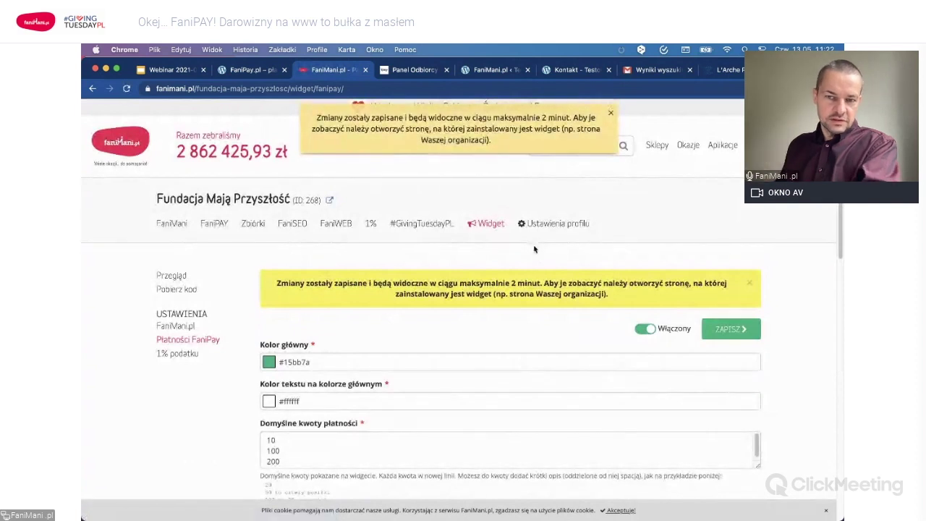
Reload the Kontakt page, then visit Strona główna, Wspieraj nas, Aktualności and the Witaj, świecie! post
{"action": "left_click", "coordinate": [560, 69]}
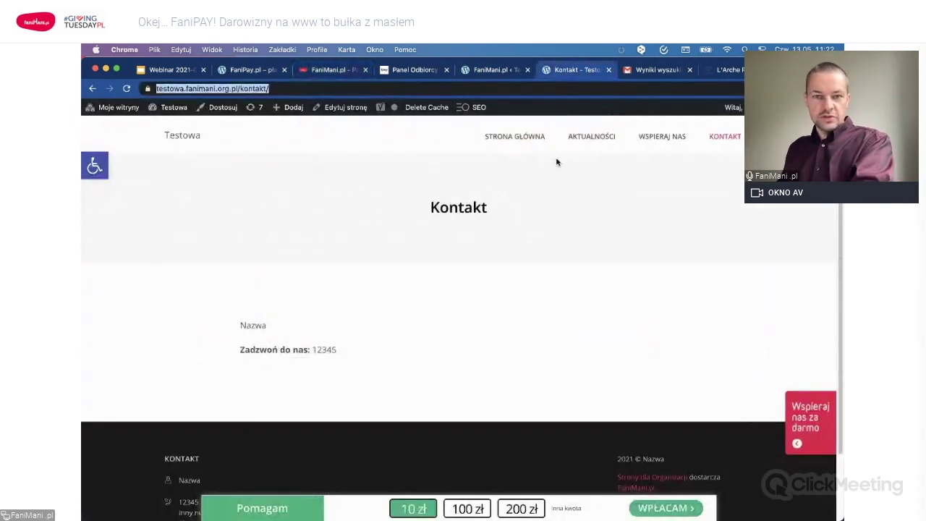
{"action": "key", "text": "Return"}
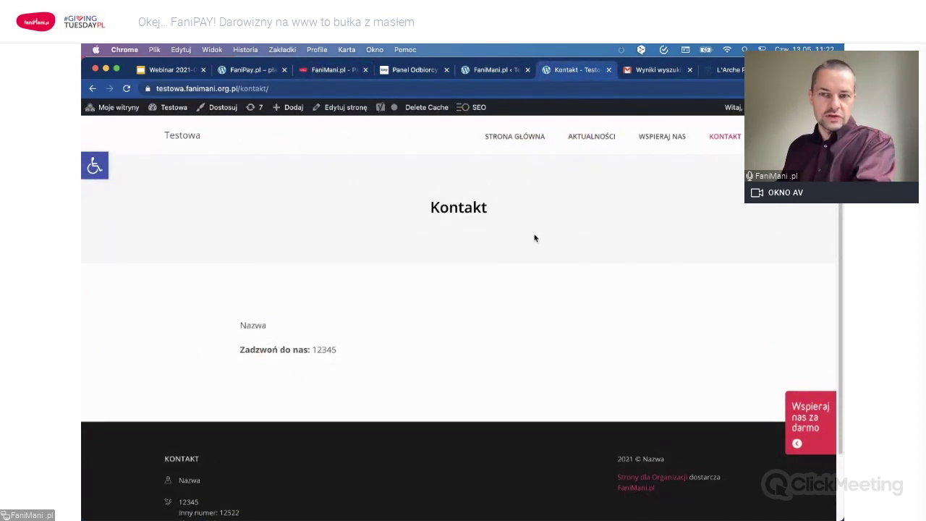
{"action": "left_click", "coordinate": [517, 137]}
{"action": "left_click", "coordinate": [662, 136]}
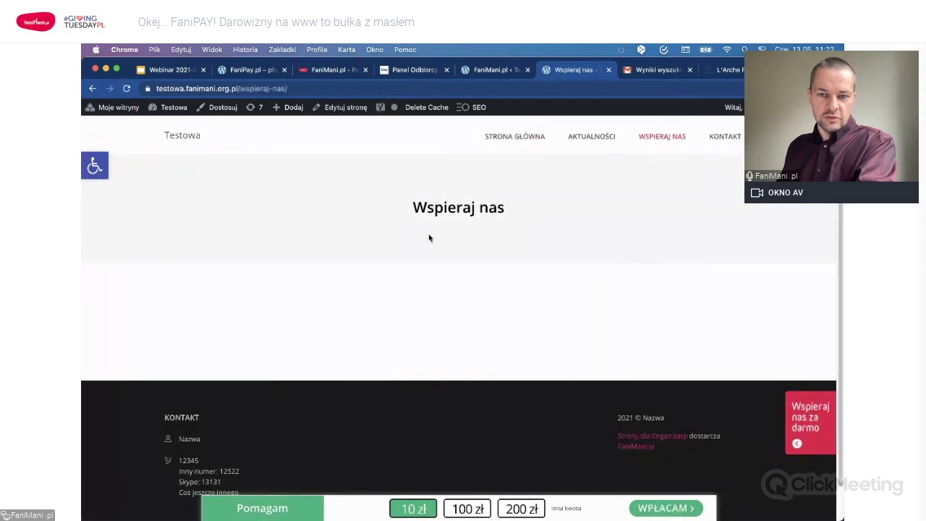
{"action": "left_click", "coordinate": [593, 138]}
{"action": "scroll", "coordinate": [492, 318], "scroll_direction": "down", "scroll_amount": 2}
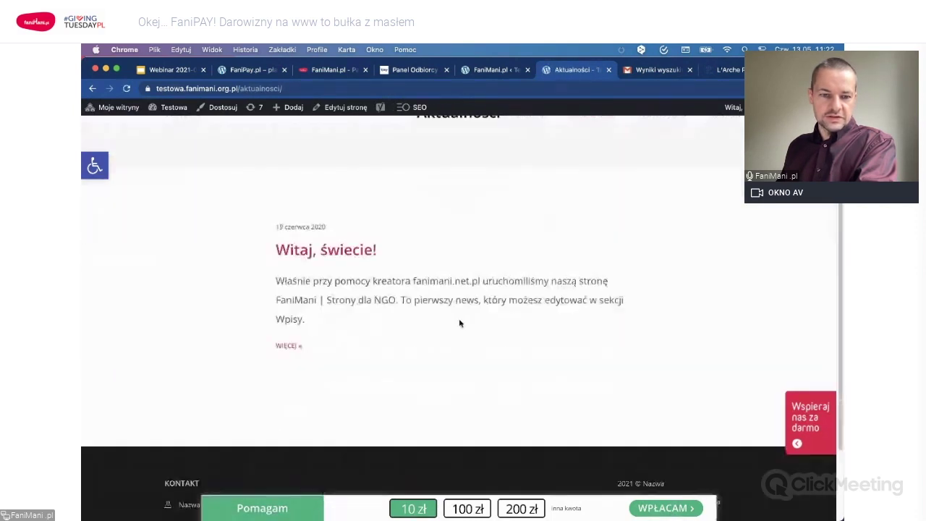
{"action": "left_click", "coordinate": [295, 346]}
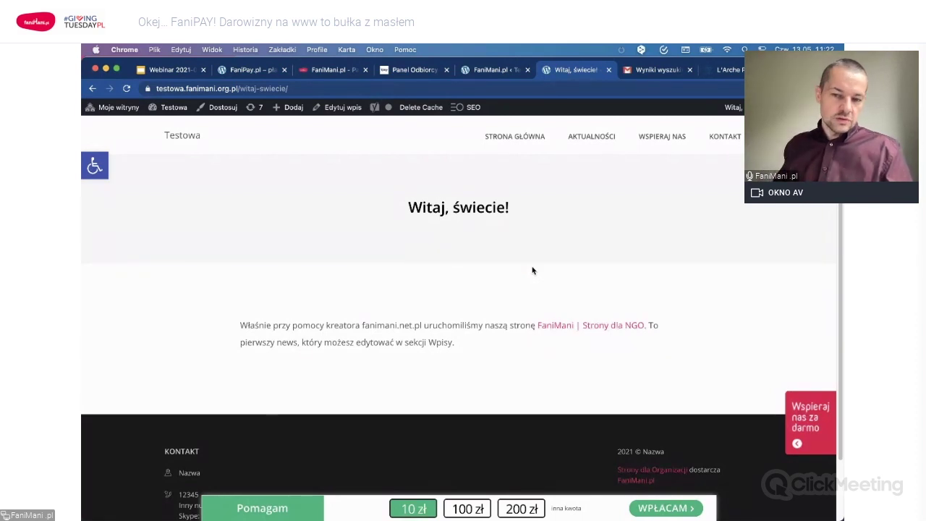
Expand the donation bar and enter a custom amount of 1 zł
{"action": "left_click", "coordinate": [673, 509]}
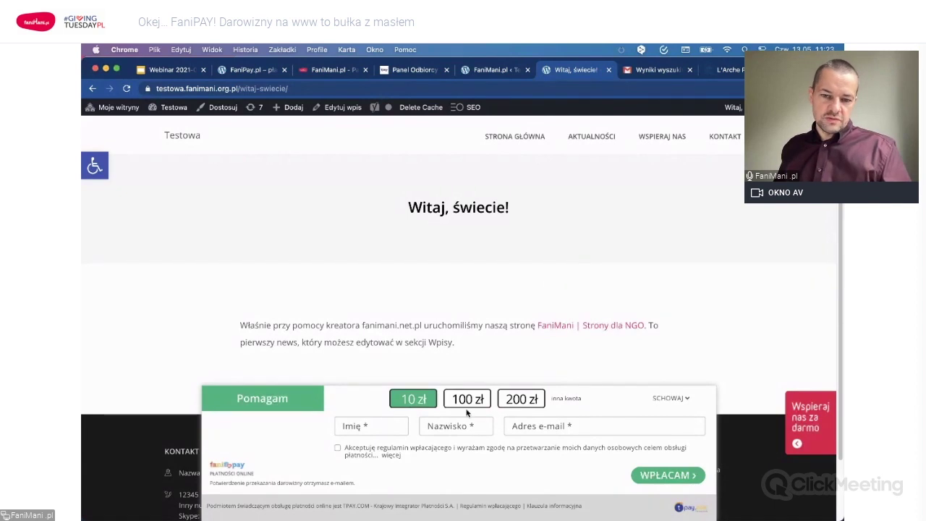
{"action": "left_click", "coordinate": [556, 398]}
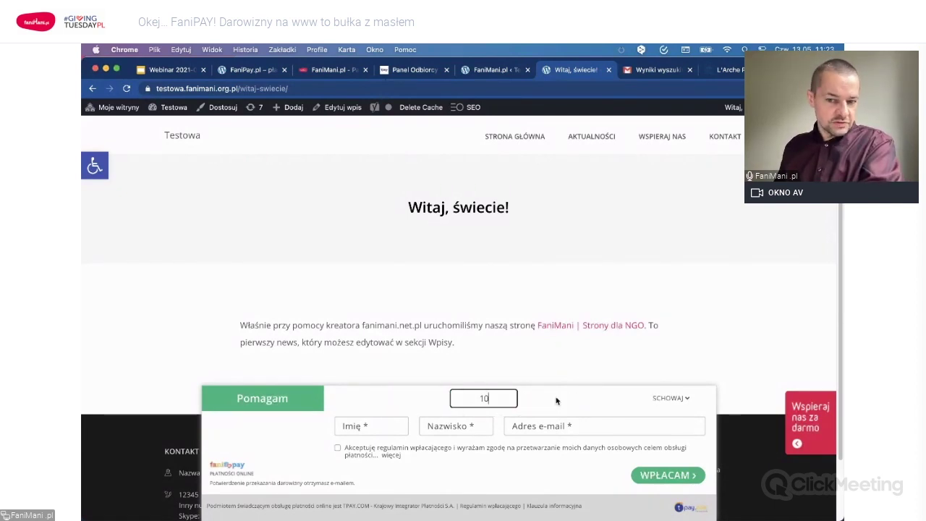
{"action": "double_click", "coordinate": [469, 397]}
{"action": "type", "text": "1"}
Fill in the donor's first name, surname and e-mail, accept consent, and submit the donation
{"action": "left_click", "coordinate": [384, 429]}
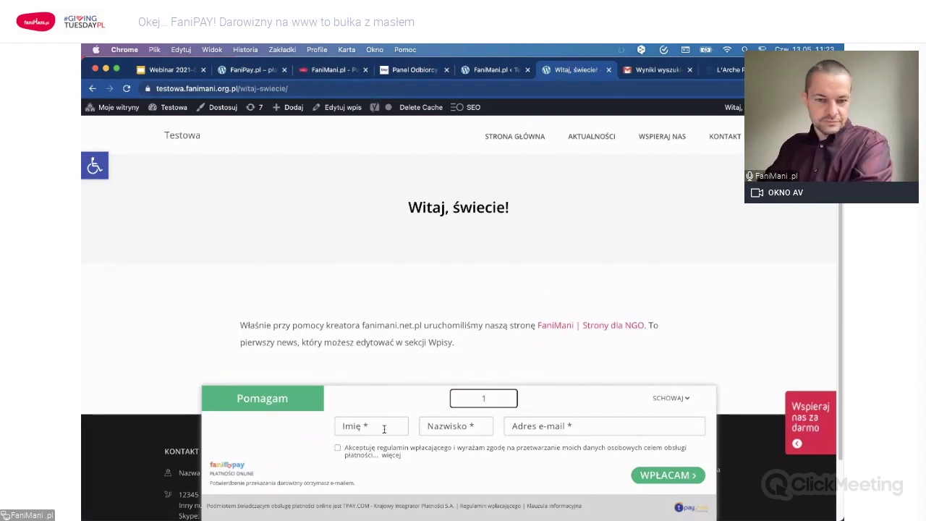
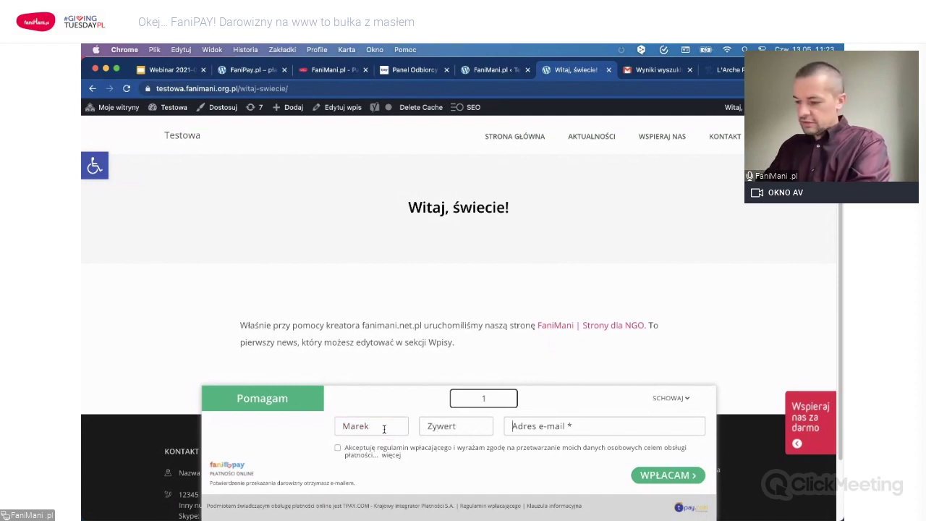
{"action": "type", "text": ",ar"}
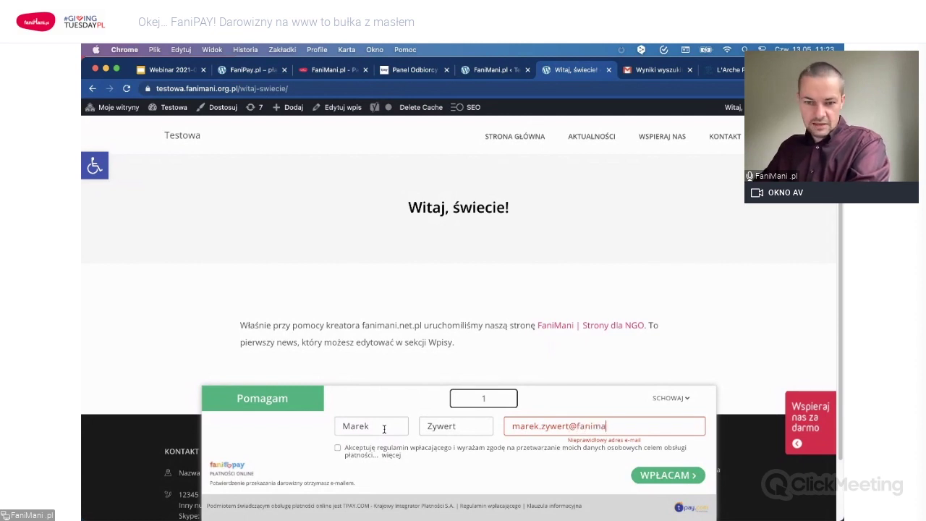
{"action": "left_click", "coordinate": [344, 450]}
{"action": "left_click", "coordinate": [674, 476]}
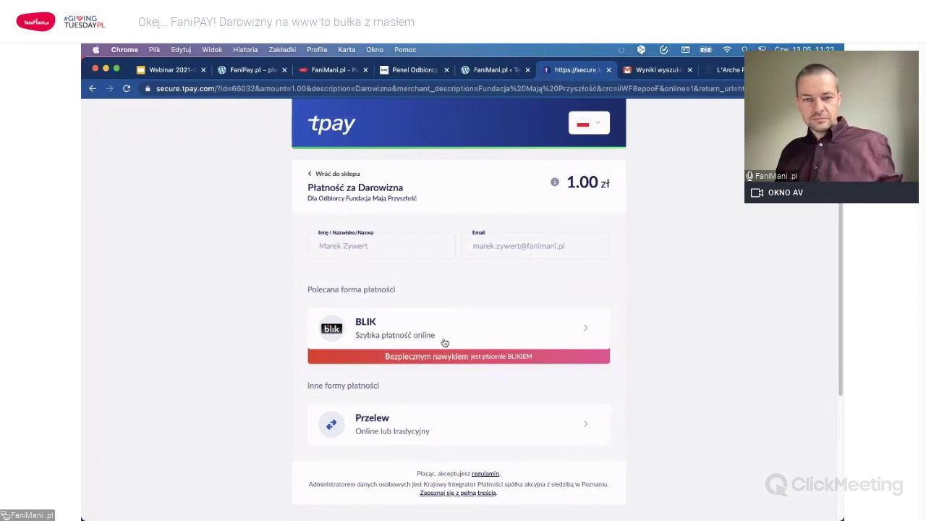
Publish a new WordPress page titled 'Dziękujemy', then return to the pending Tpay payment
{"action": "left_click", "coordinate": [500, 72]}
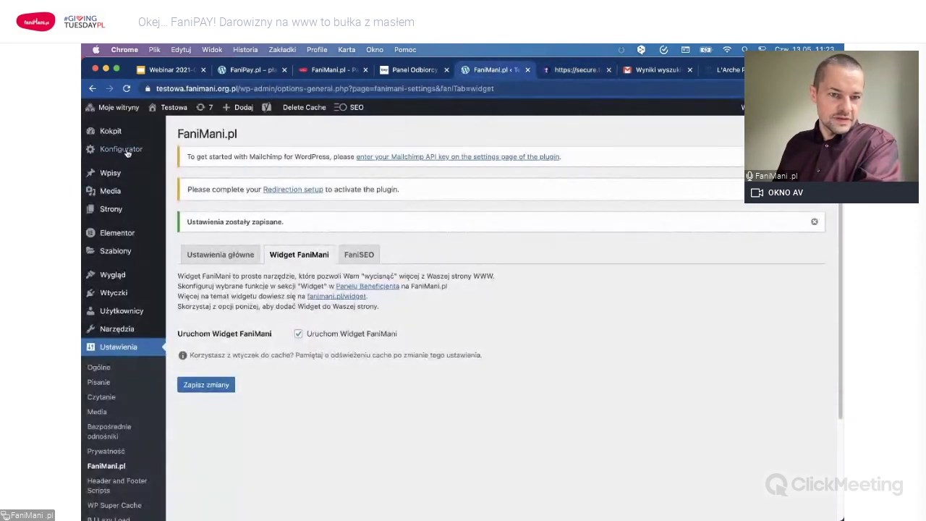
{"action": "mouse_move", "coordinate": [114, 208]}
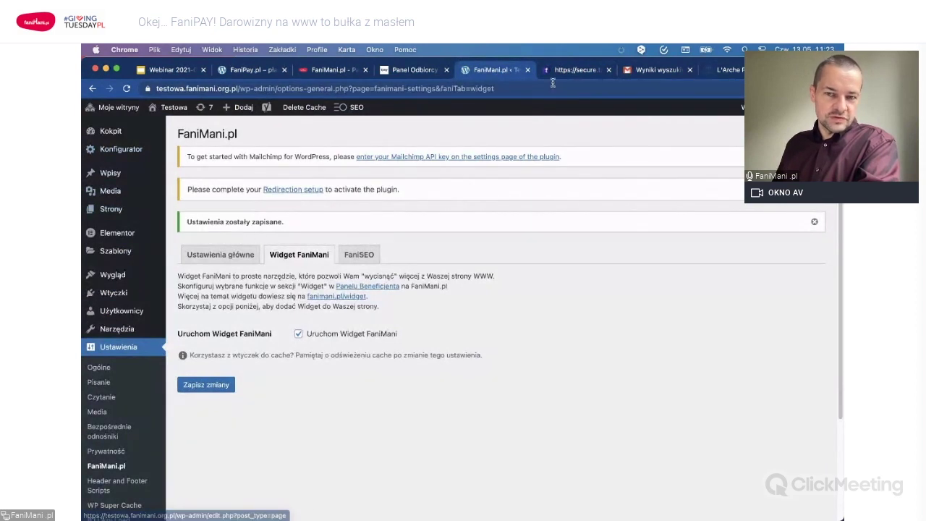
{"action": "left_click", "coordinate": [202, 227]}
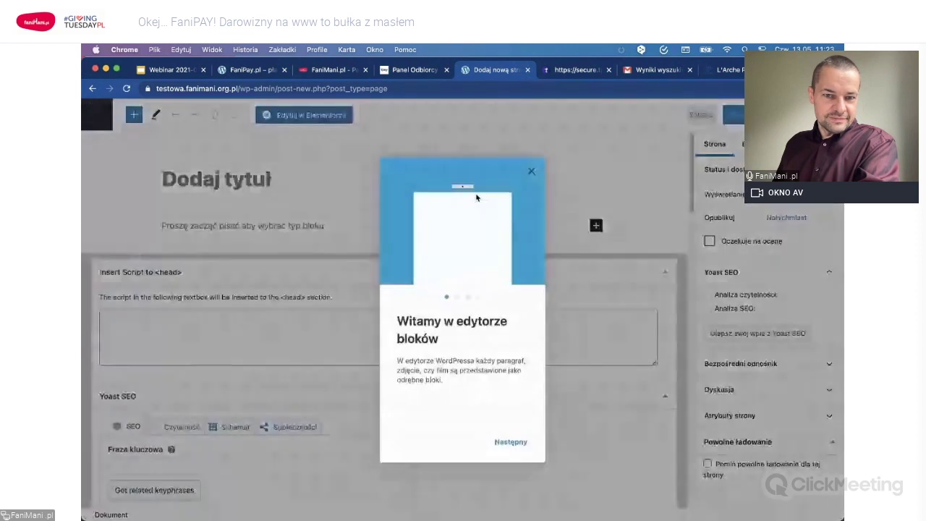
{"action": "left_click", "coordinate": [534, 170]}
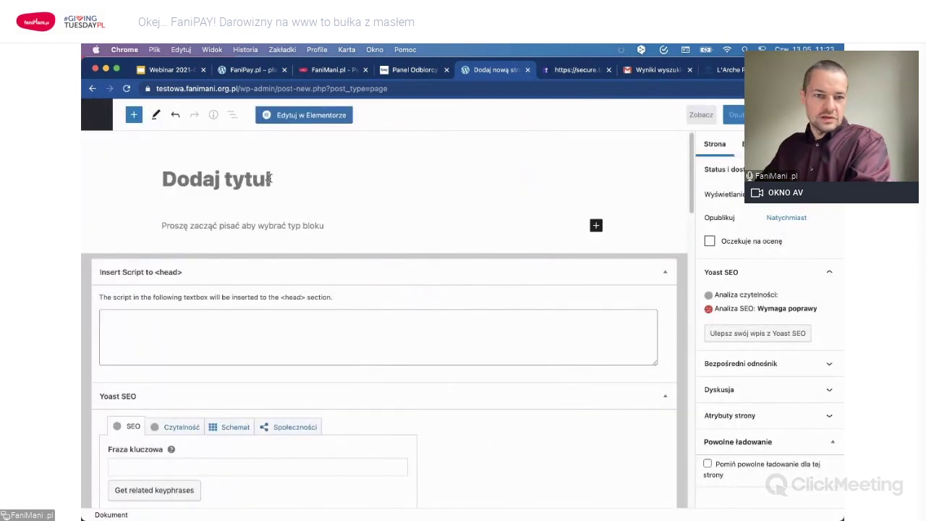
{"action": "type", "text": "Dziękujemy"}
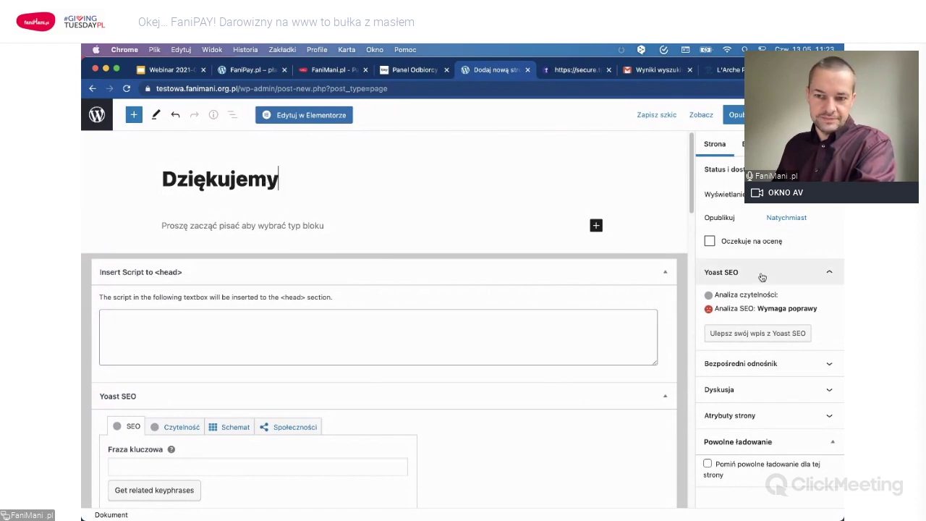
{"action": "left_click", "coordinate": [737, 116]}
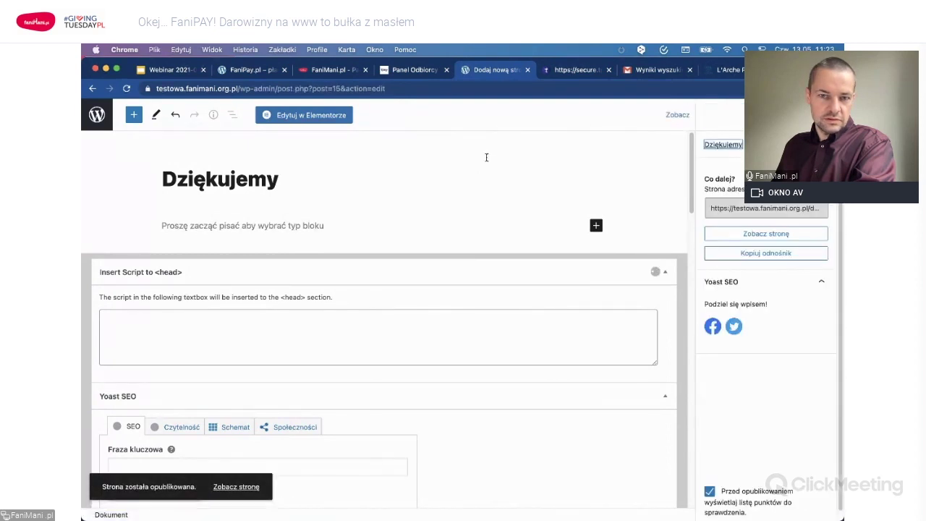
{"action": "left_click", "coordinate": [562, 73]}
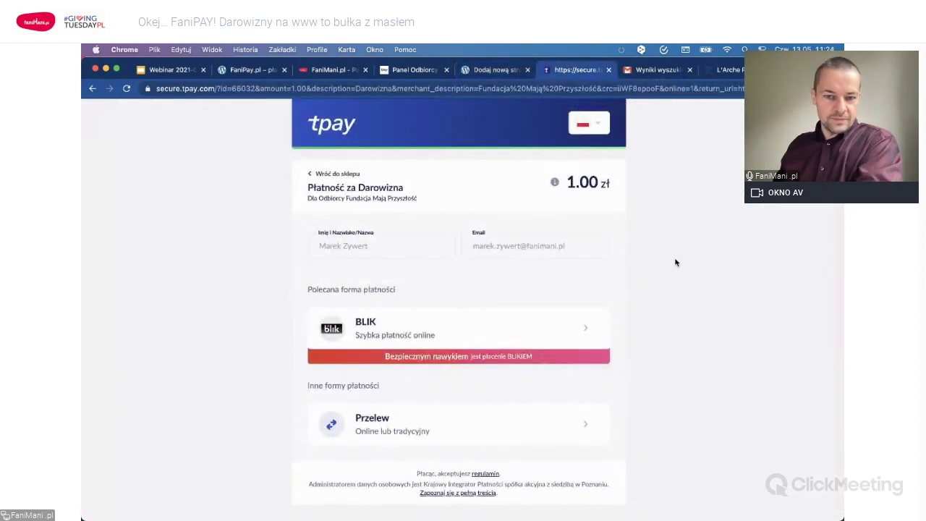
Pay the 1.00 zł donation by BLIK, entering the BLIK code
{"action": "left_click", "coordinate": [448, 331]}
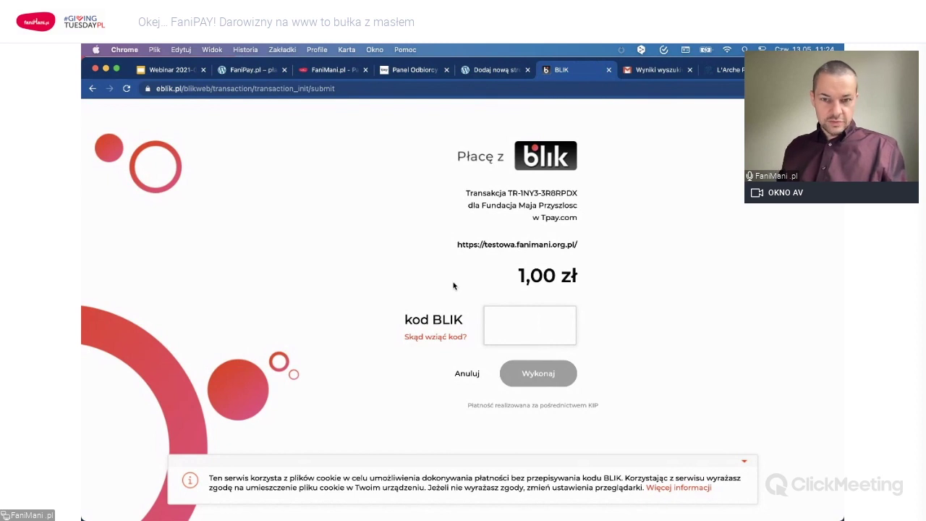
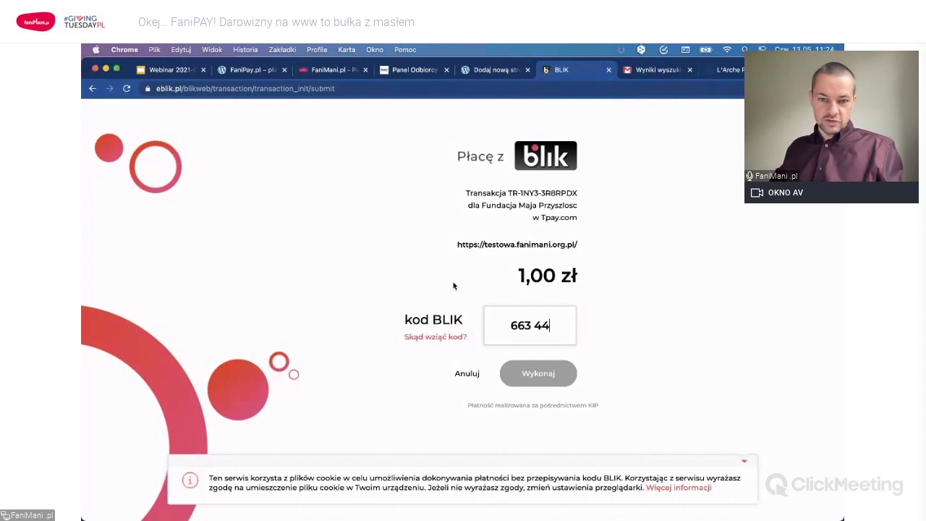
{"action": "left_click", "coordinate": [530, 374]}
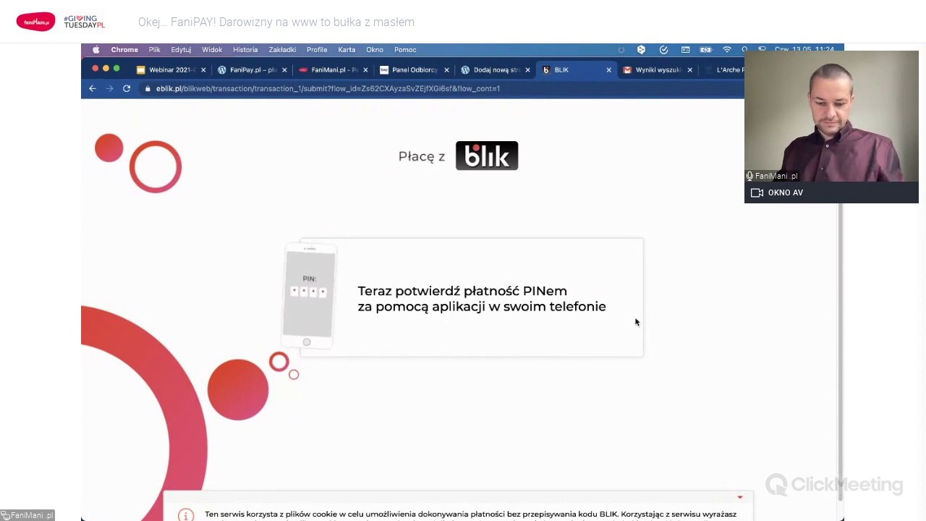
Return from BLIK to the site's Dziękujemy thank-you page
{"action": "left_click", "coordinate": [436, 321]}
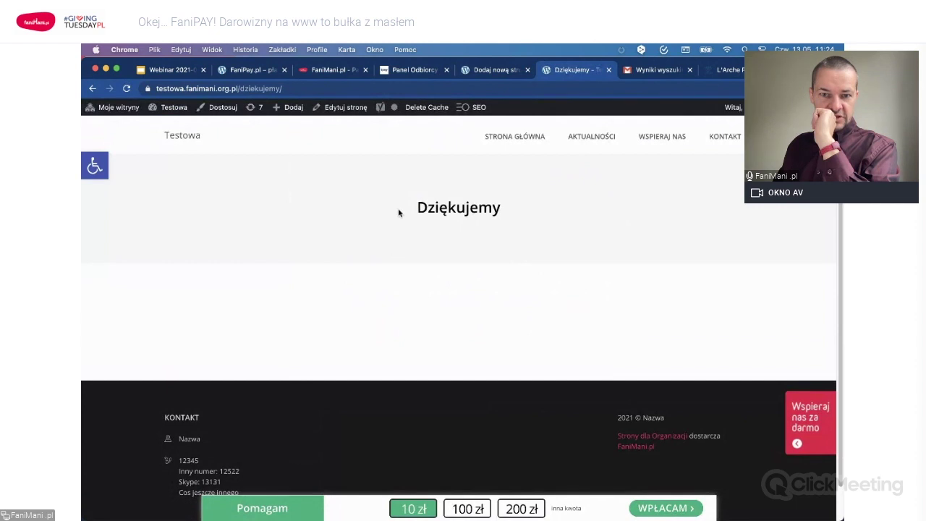
{"action": "mouse_move", "coordinate": [399, 212]}
{"action": "left_mouse_down"}
{"action": "mouse_move", "coordinate": [525, 214]}
{"action": "mouse_move", "coordinate": [403, 212]}
{"action": "left_mouse_up"}
{"action": "left_click", "coordinate": [530, 216]}
Start a new WordPress page titled 'Regulamin'
{"action": "left_click", "coordinate": [403, 212]}
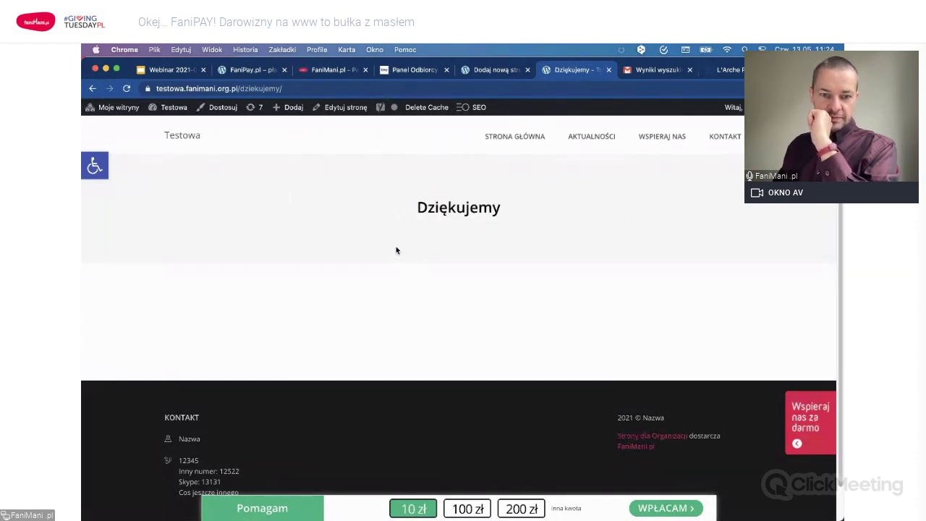
{"action": "left_click", "coordinate": [499, 70]}
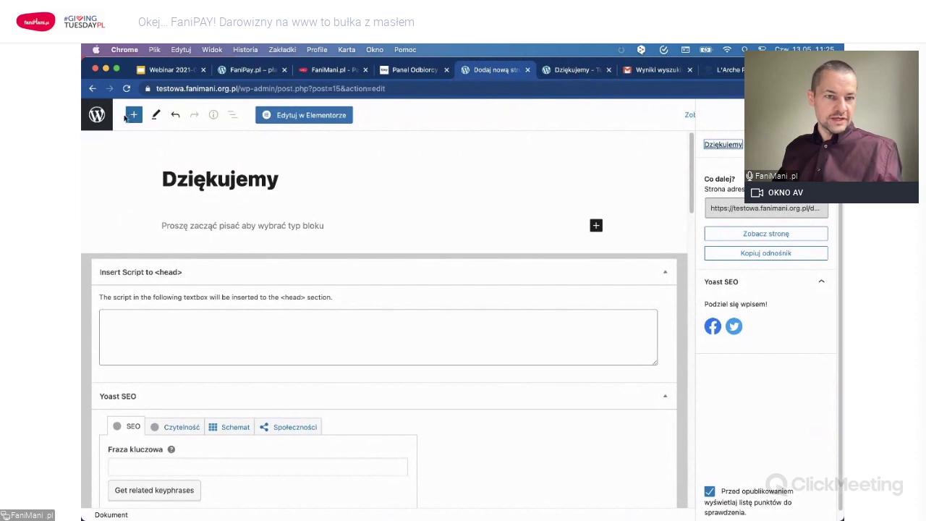
{"action": "left_click", "coordinate": [96, 115]}
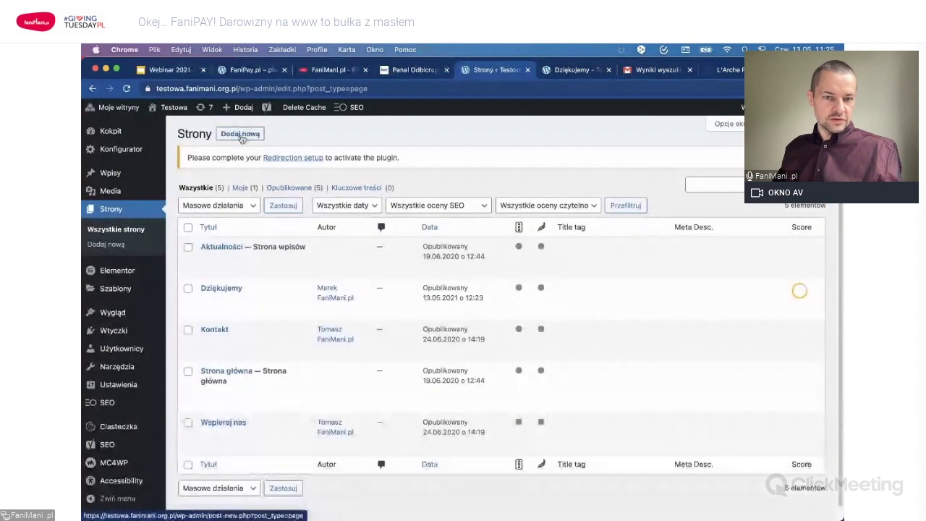
{"action": "left_click", "coordinate": [242, 137]}
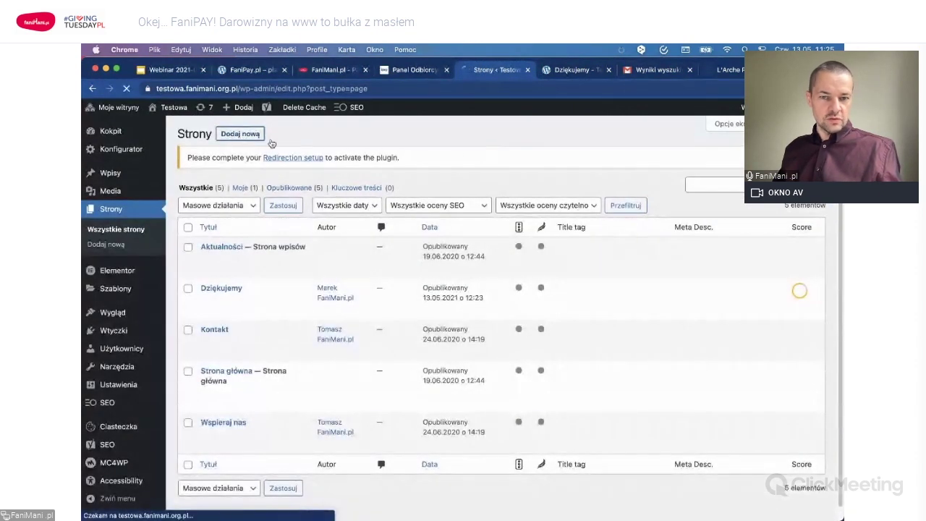
{"action": "type", "text": "Regulamin"}
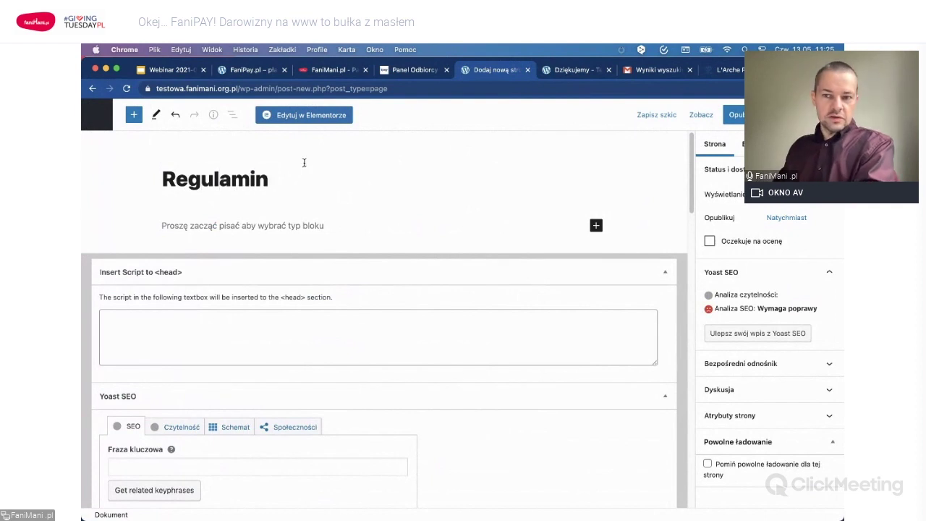
Publish the Regulamin page and switch to the FaniPay website
{"action": "left_click", "coordinate": [734, 115]}
{"action": "left_click", "coordinate": [723, 114]}
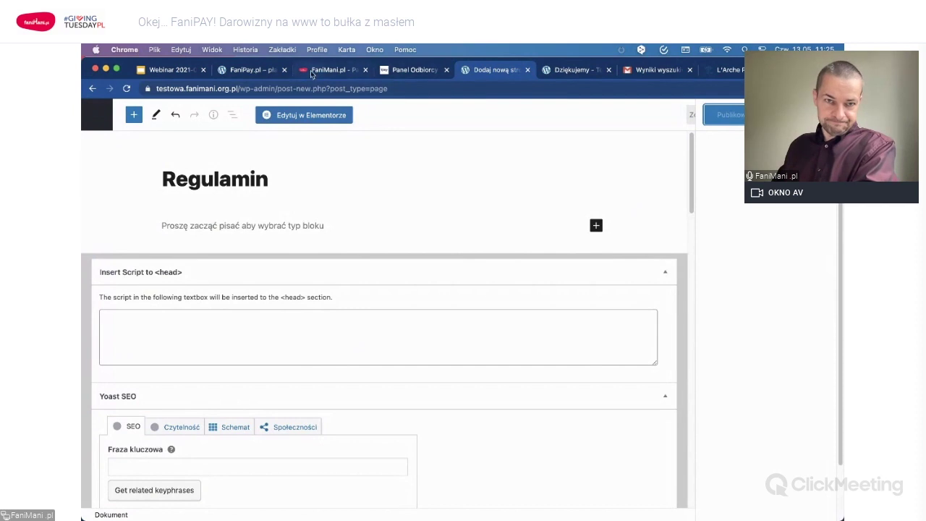
{"action": "left_click", "coordinate": [252, 70]}
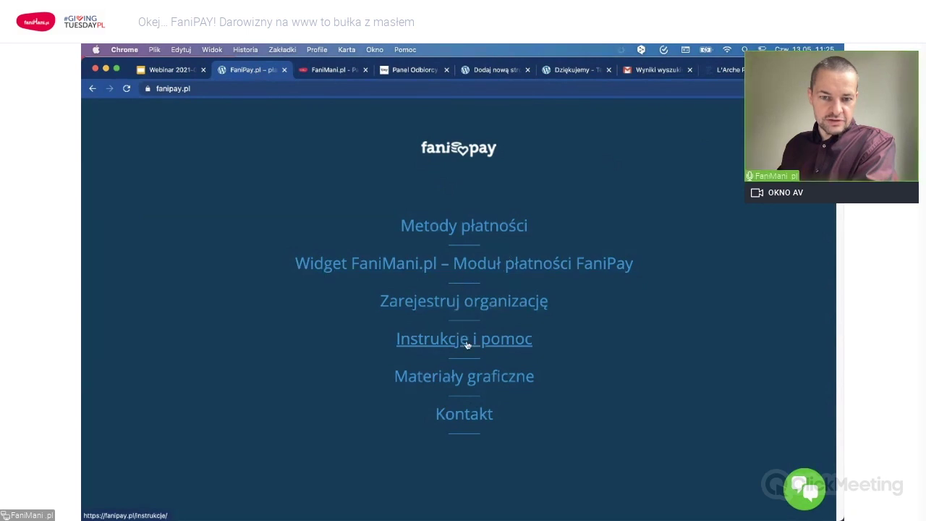
Open FaniPay's guide on payment terms and select the sample tPAY terms text
{"action": "left_click", "coordinate": [466, 345]}
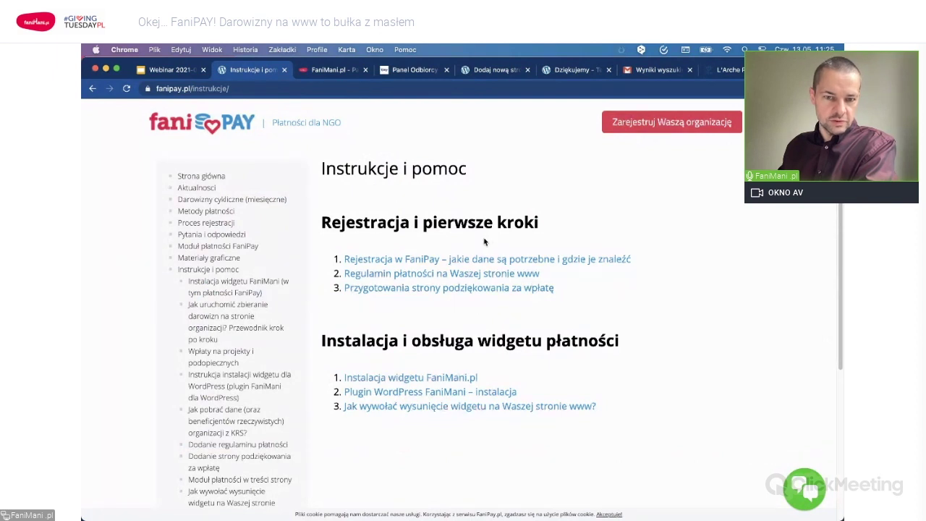
{"action": "left_click_drag", "start_coordinate": [455, 223], "coordinate": [476, 223]}
{"action": "left_click", "coordinate": [448, 242]}
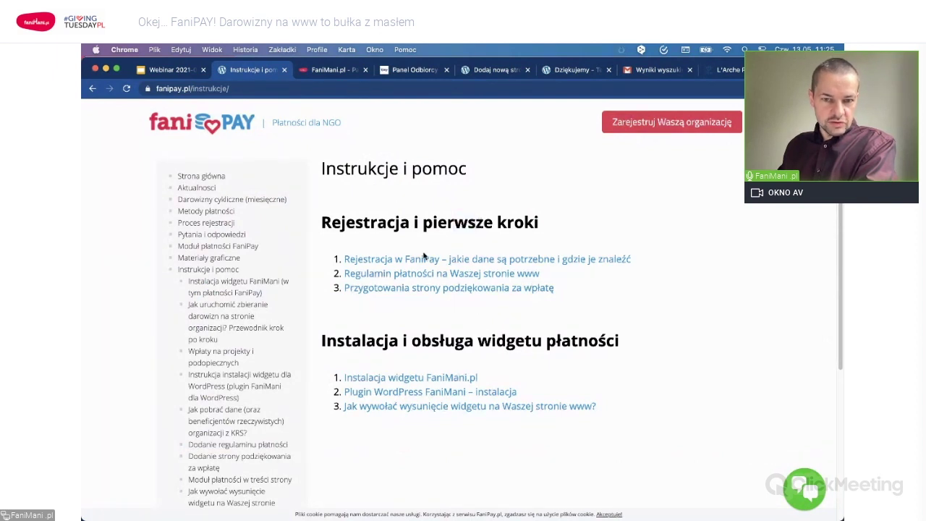
{"action": "left_click", "coordinate": [476, 275]}
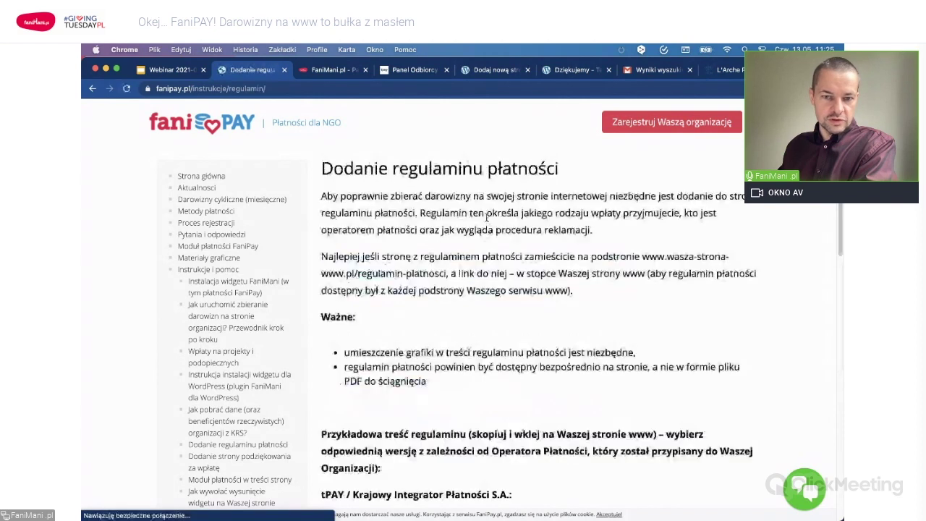
{"action": "scroll", "coordinate": [442, 291], "scroll_direction": "down", "scroll_amount": 4}
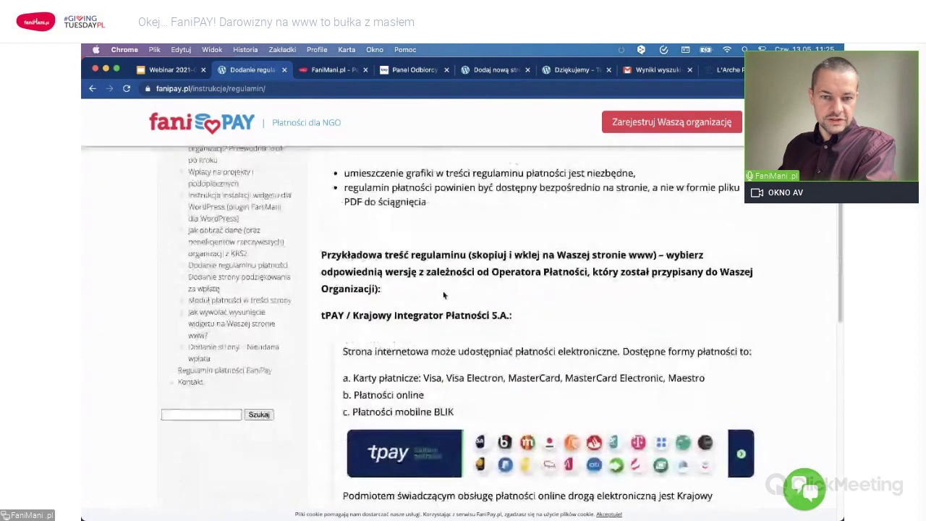
{"action": "scroll", "coordinate": [369, 259], "scroll_direction": "down", "scroll_amount": 1}
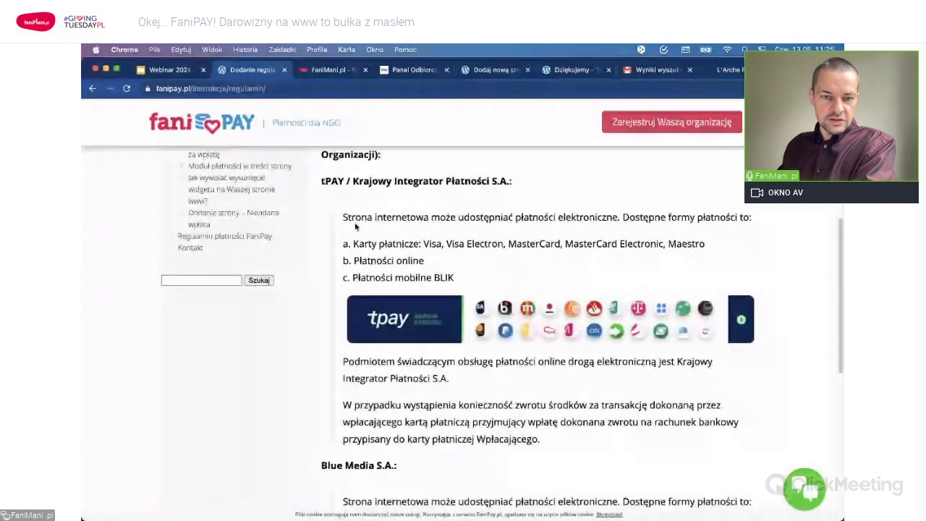
{"action": "left_click_drag", "start_coordinate": [343, 215], "coordinate": [596, 439]}
{"action": "key", "text": "super+c"}
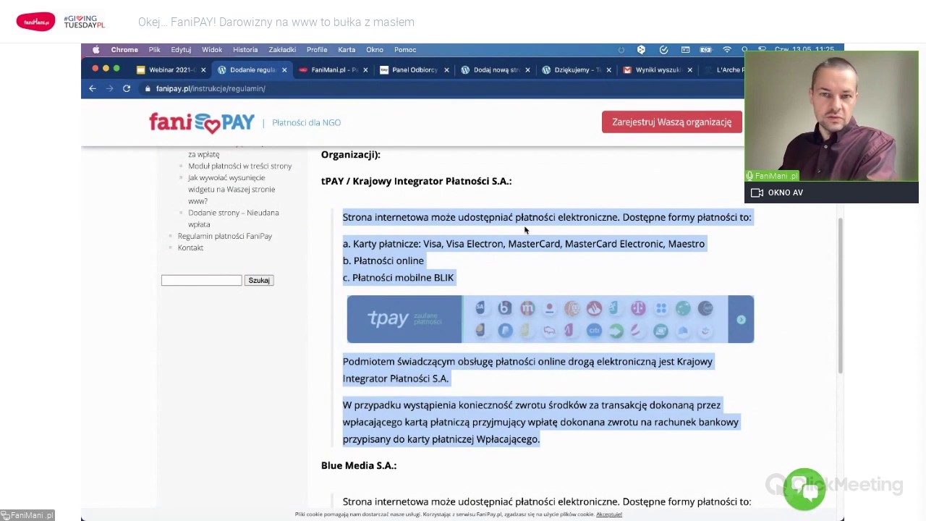
Paste the tPAY terms into the Regulamin page body and save it
{"action": "left_click", "coordinate": [489, 70]}
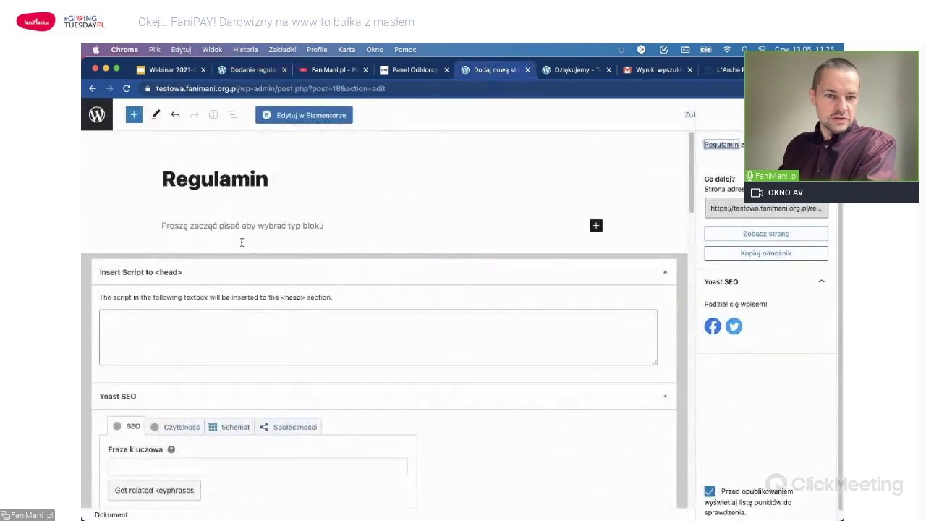
{"action": "left_click", "coordinate": [253, 221]}
{"action": "key", "text": "super+v"}
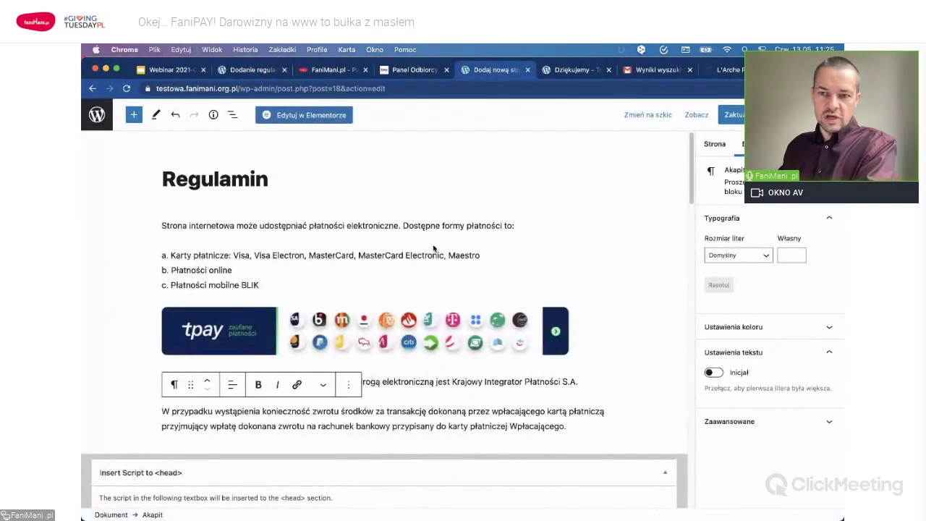
{"action": "left_click", "coordinate": [736, 117]}
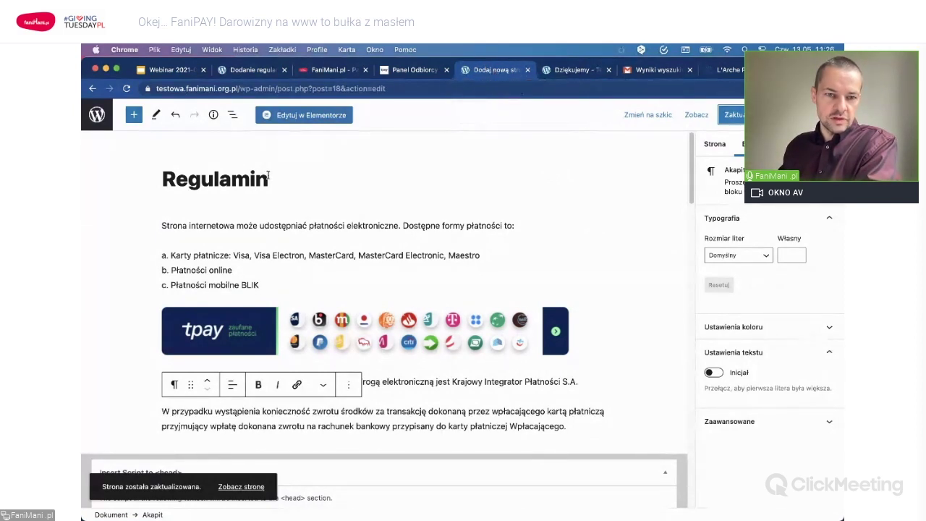
{"action": "left_click", "coordinate": [717, 146]}
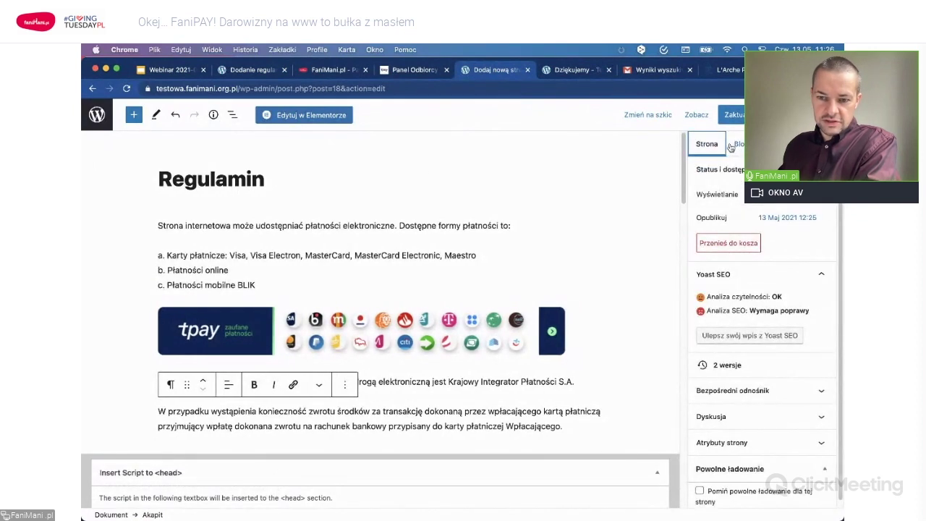
{"action": "left_click", "coordinate": [736, 145]}
{"action": "left_click", "coordinate": [714, 144]}
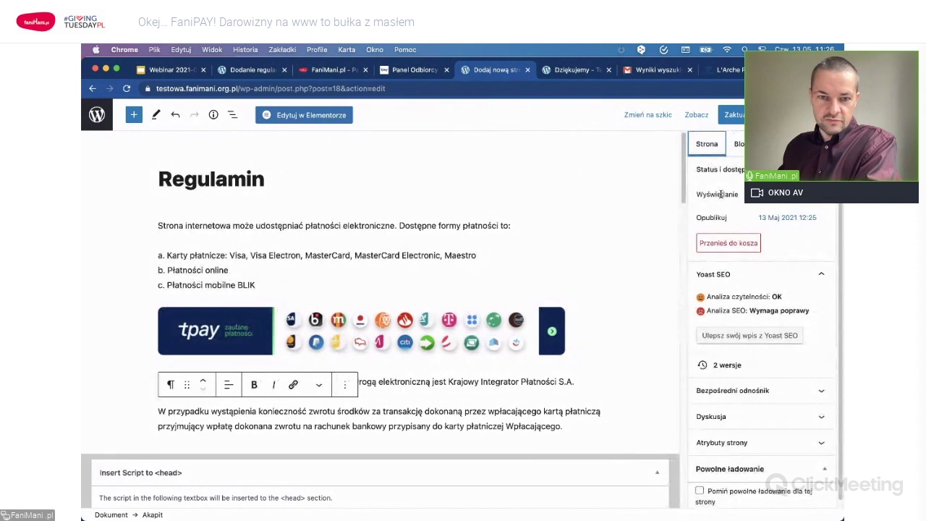
{"action": "left_click", "coordinate": [304, 173]}
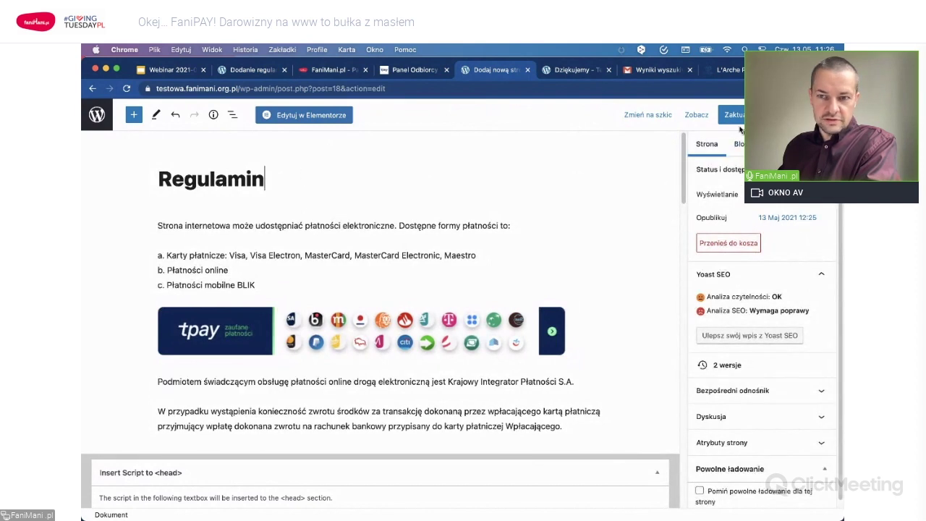
Preview Regulamin in a new tab, strip the preview parameters, and load the published page
{"action": "left_click", "coordinate": [696, 115]}
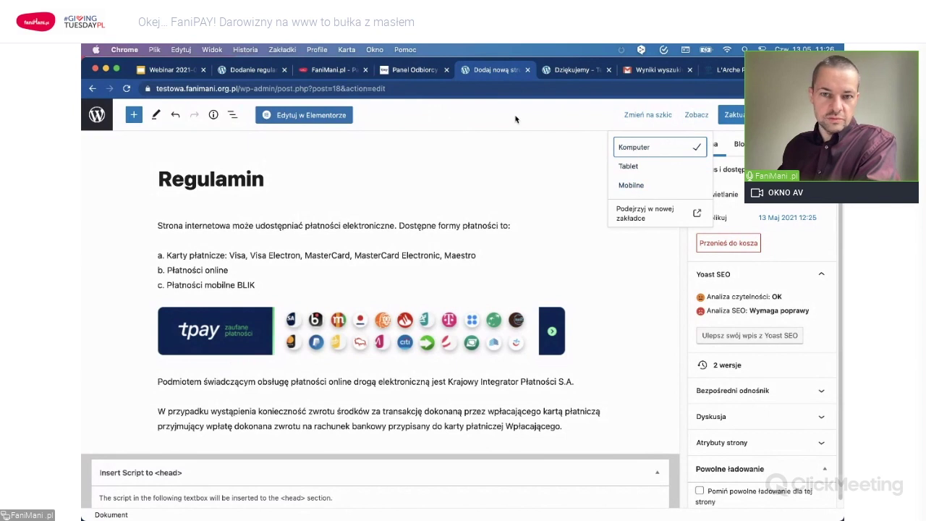
{"action": "left_click", "coordinate": [640, 214]}
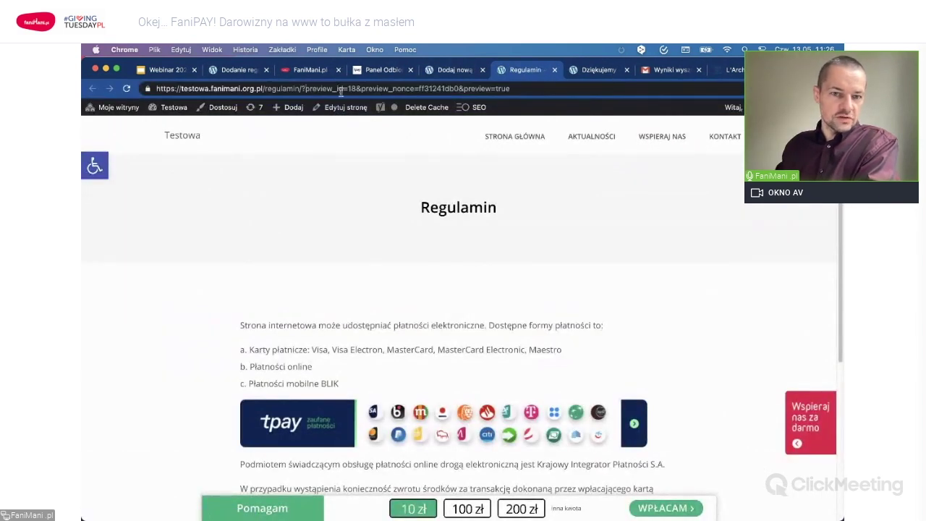
{"action": "left_click_drag", "start_coordinate": [511, 88], "coordinate": [301, 89]}
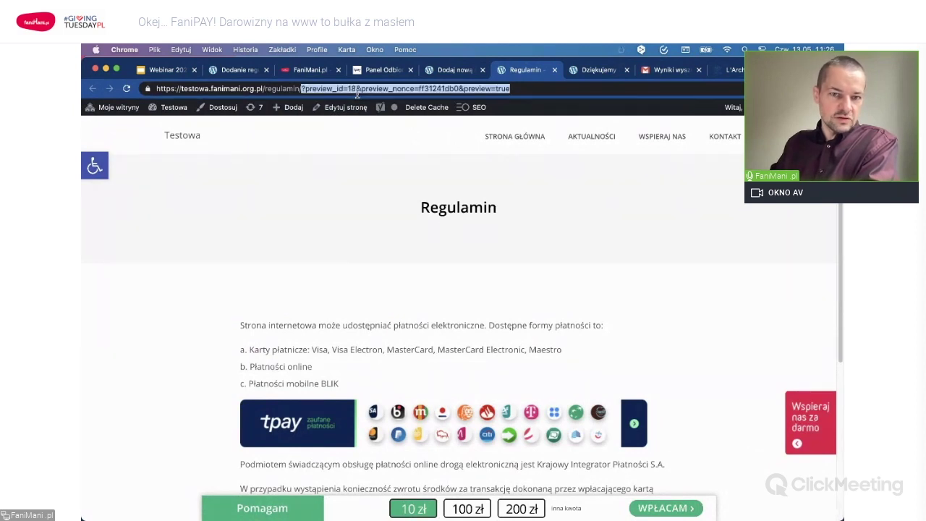
{"action": "key", "text": "BackSpace"}
{"action": "key", "text": "Return"}
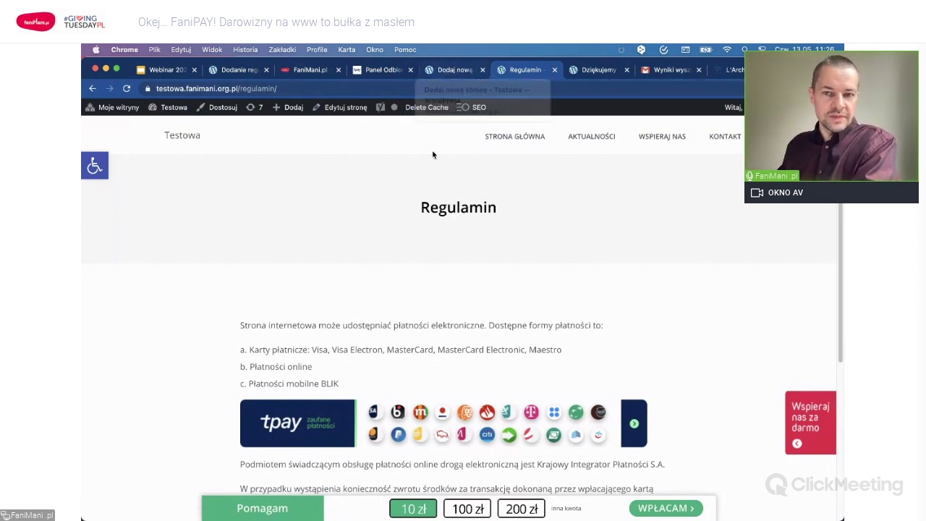
{"action": "left_click", "coordinate": [447, 70]}
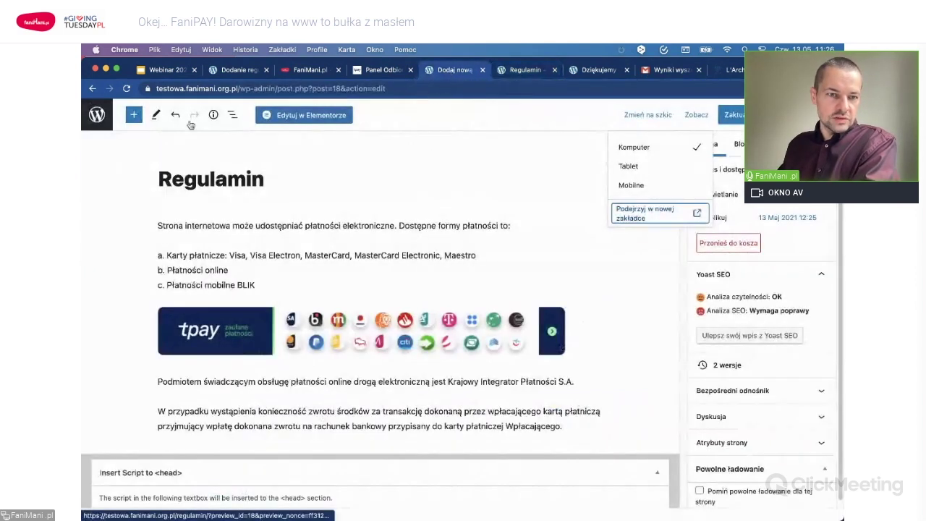
Create a page titled 'Płatność' with the text 'Płatność nie została zrealizowana. Spróbuj jeszcze'
{"action": "left_click", "coordinate": [96, 115]}
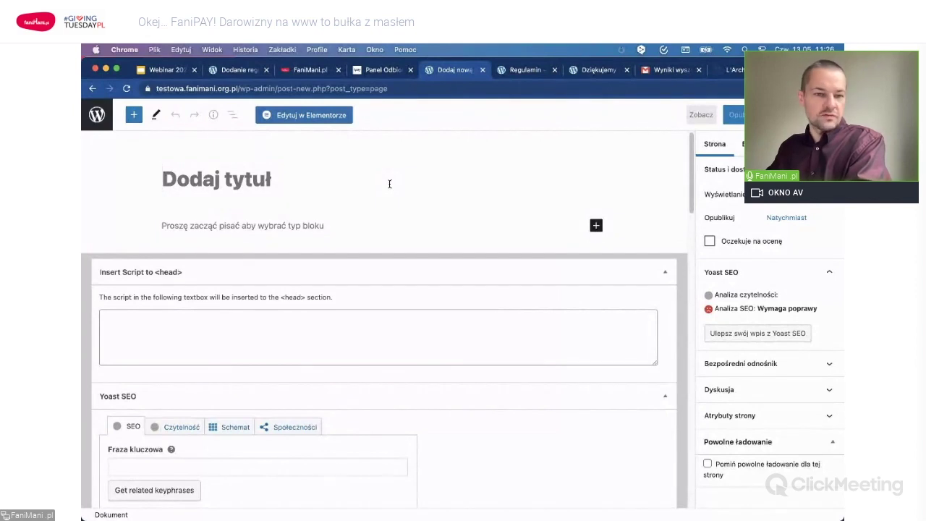
{"action": "type", "text": "Płatność"}
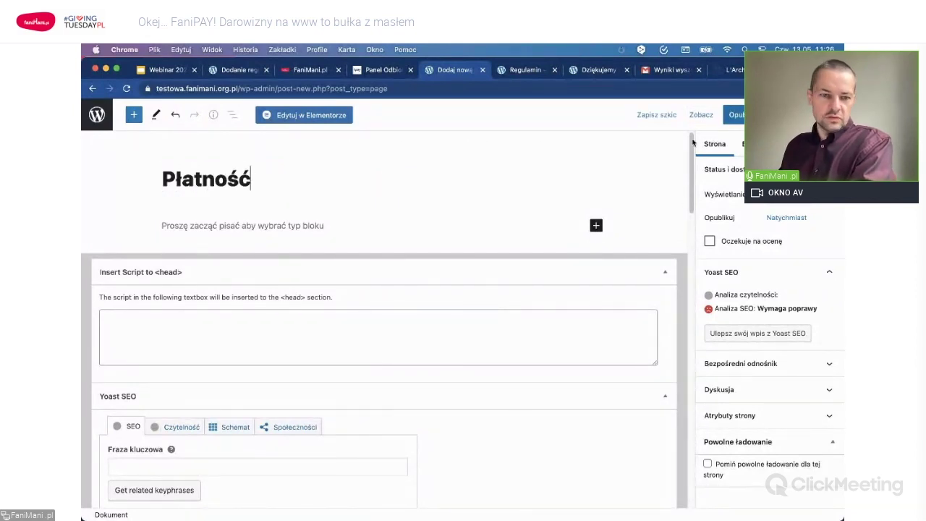
{"action": "left_click", "coordinate": [271, 226]}
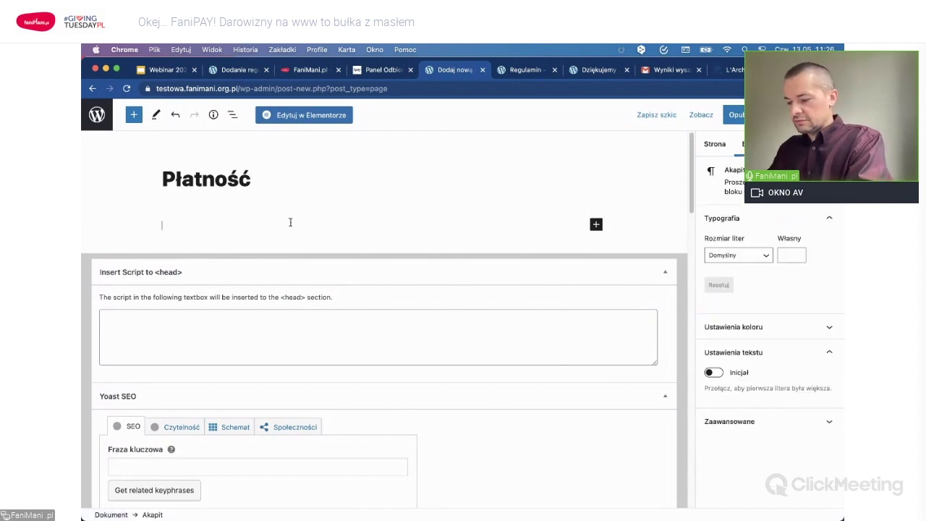
{"action": "type", "text": "Płatność"}
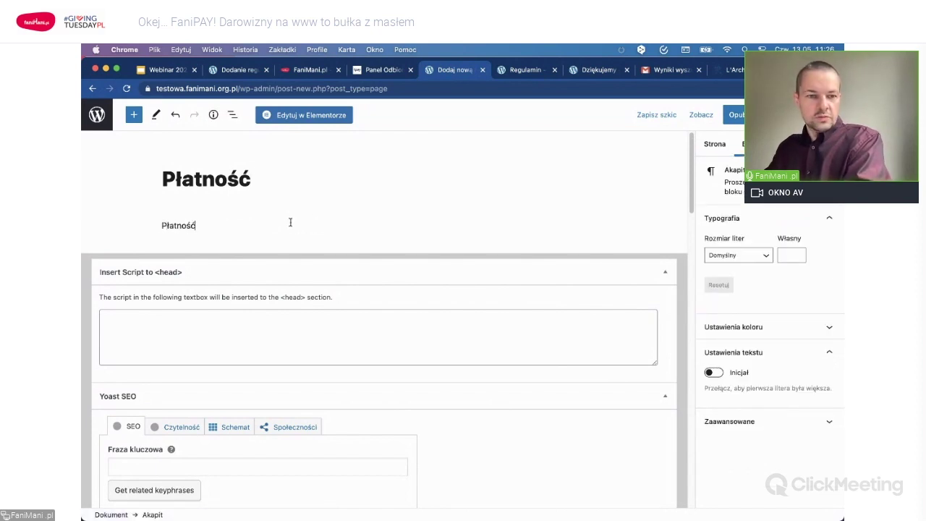
{"action": "type", "text": " n"}
{"action": "key", "text": "BackSpace"}
{"action": "type", "text": "nie"}
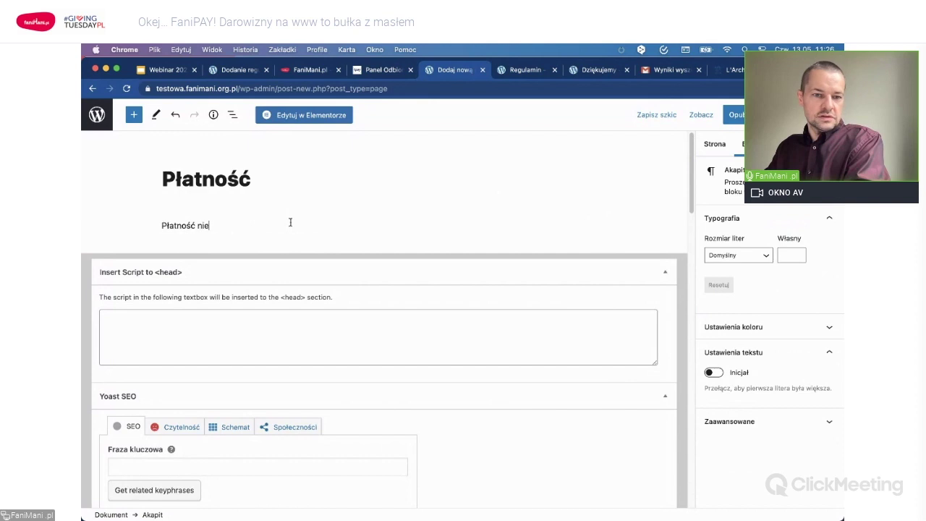
{"action": "type", "text": " została zrealizowana. Spr"}
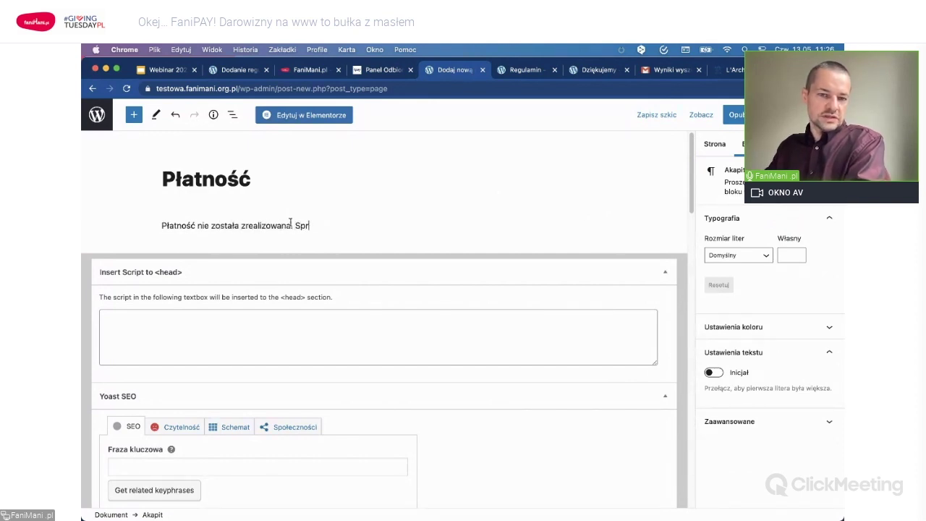
{"action": "type", "text": "óbuj jeszcze raz"}
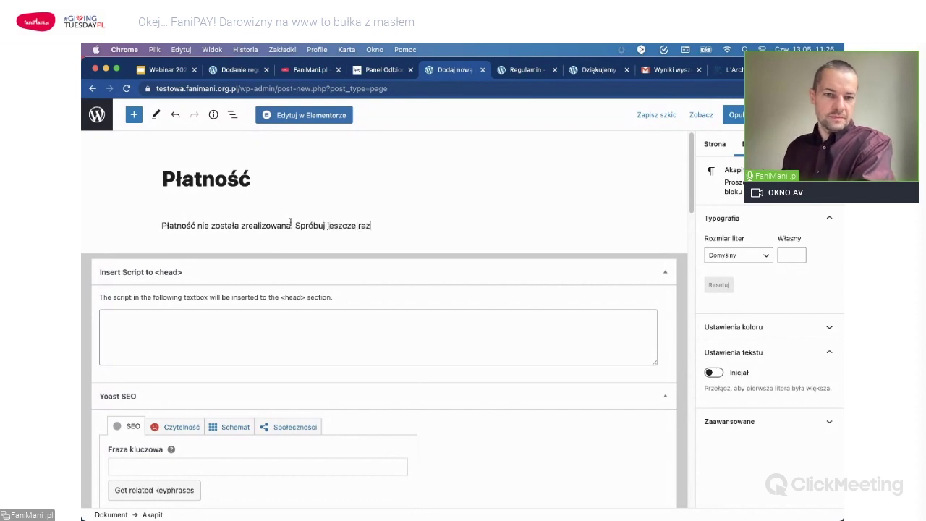
Publish the Płatność page and switch to the Tpay recipient panel
{"action": "left_click", "coordinate": [732, 115]}
{"action": "left_click", "coordinate": [725, 116]}
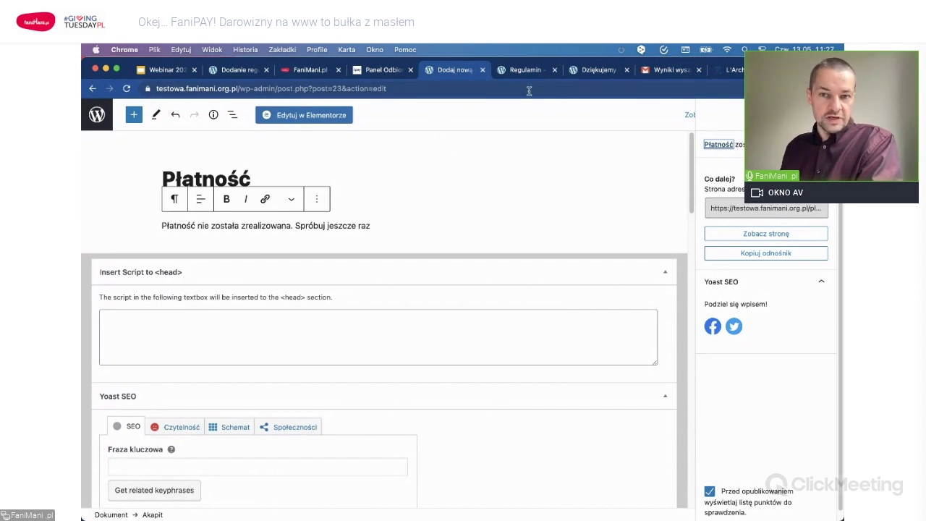
{"action": "left_click", "coordinate": [379, 69]}
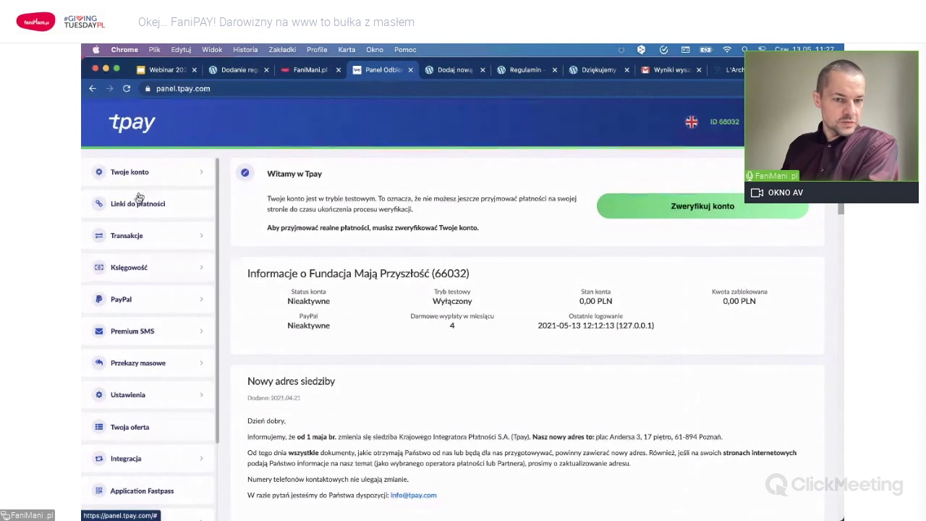
Open Transakcje > Lista and scroll the table to confirm the 1.00 zł BLIK Darowizna succeeded
{"action": "left_click", "coordinate": [133, 241]}
{"action": "left_click", "coordinate": [117, 266]}
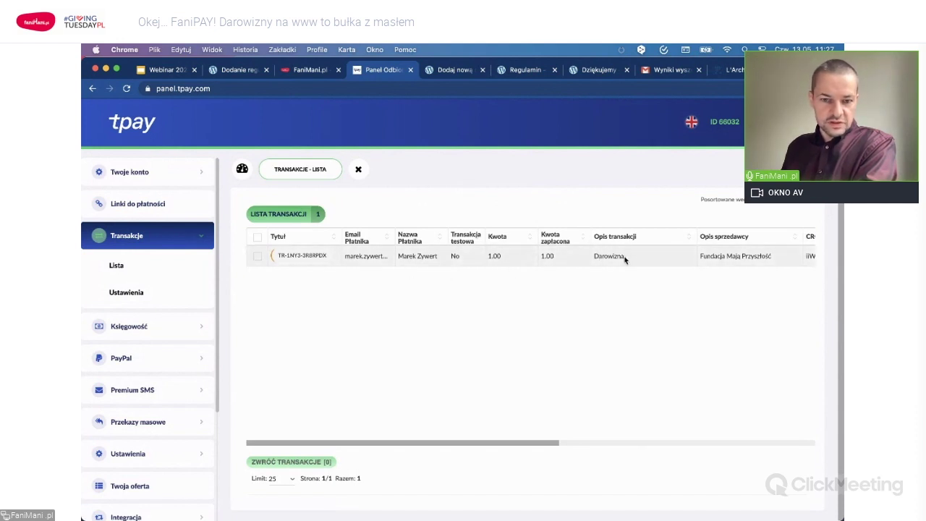
{"action": "left_click_drag", "start_coordinate": [553, 441], "coordinate": [800, 438]}
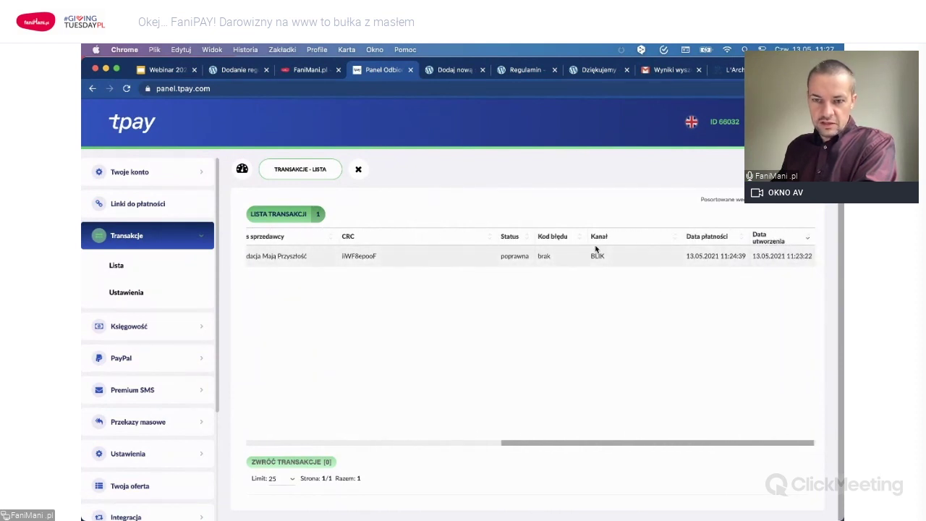
{"action": "left_click_drag", "start_coordinate": [738, 441], "coordinate": [380, 426]}
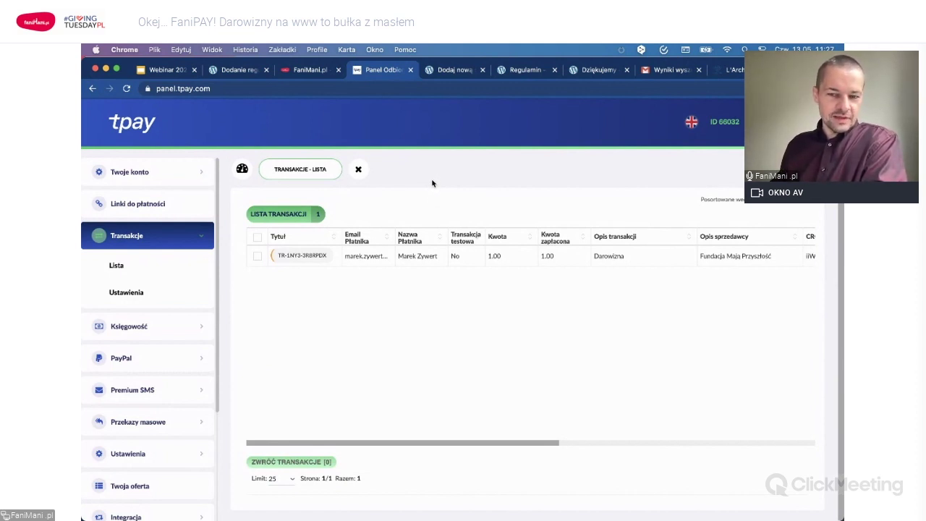
{"action": "left_click", "coordinate": [453, 70]}
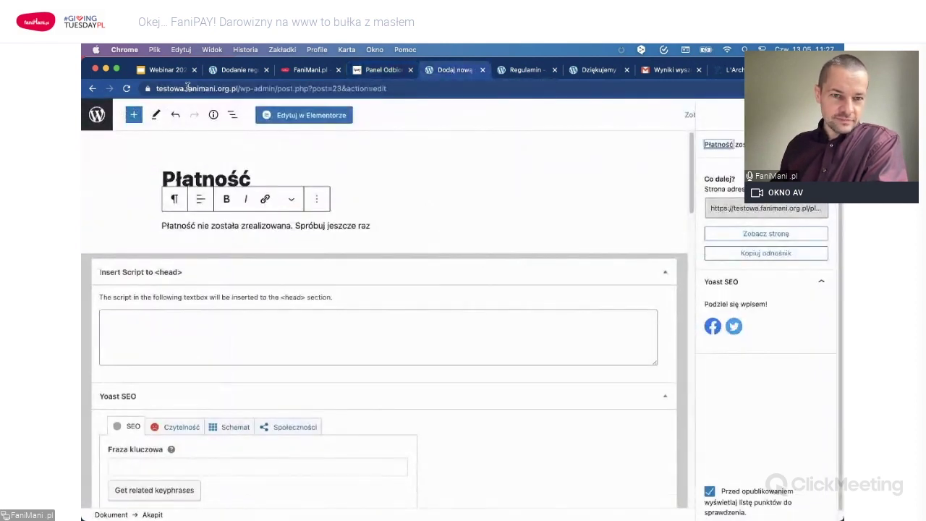
{"action": "left_click", "coordinate": [290, 88]}
{"action": "key", "text": "BackSpace"}
{"action": "key", "text": "Return"}
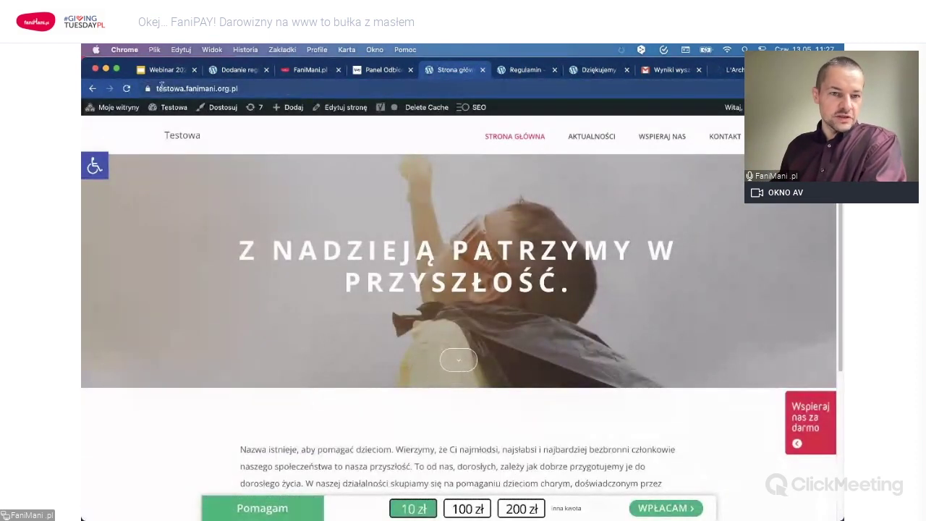
{"action": "left_click", "coordinate": [164, 69]}
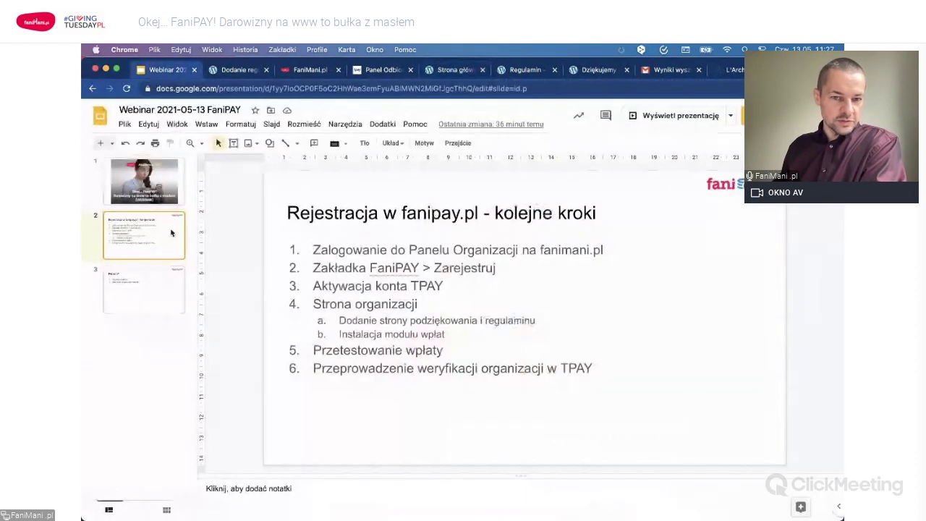
{"action": "left_click", "coordinate": [382, 307]}
{"action": "left_click", "coordinate": [433, 322]}
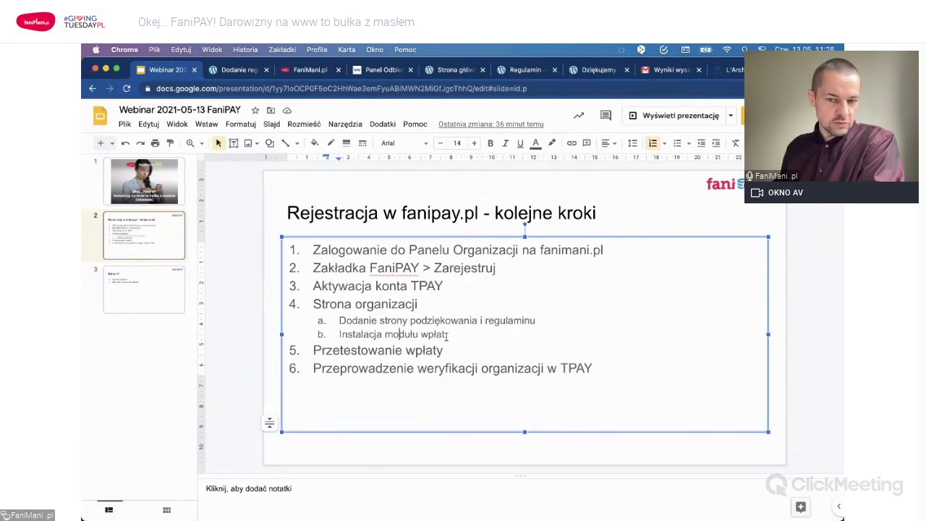
{"action": "left_click", "coordinate": [423, 350]}
{"action": "left_click", "coordinate": [461, 352]}
{"action": "left_click", "coordinate": [481, 368]}
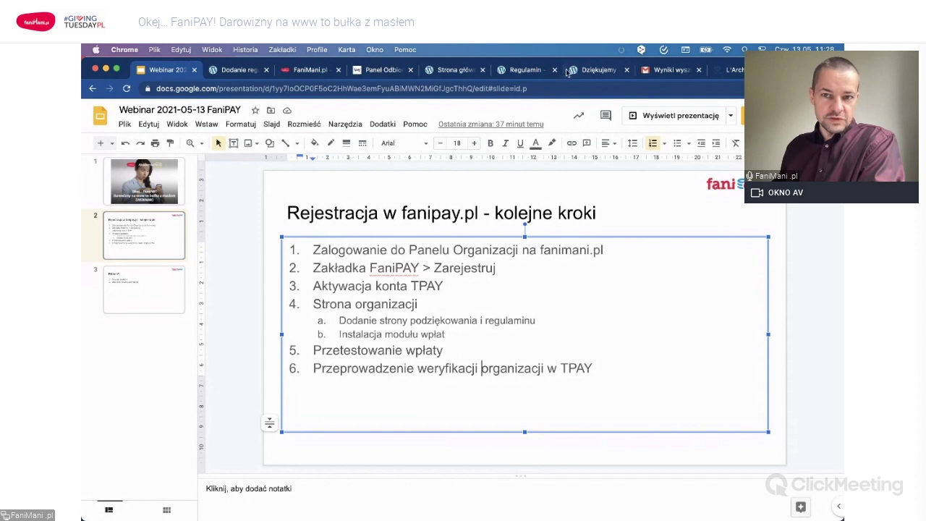
{"action": "left_click", "coordinate": [383, 71]}
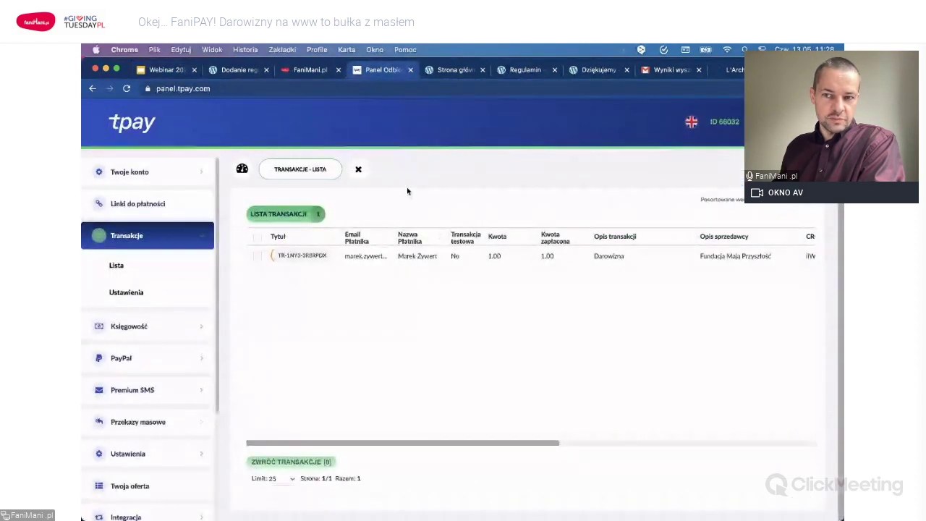
Review the Zweryfikuj konto company-details form, then go to the Testowa home page
{"action": "left_click", "coordinate": [123, 174]}
{"action": "left_click", "coordinate": [125, 203]}
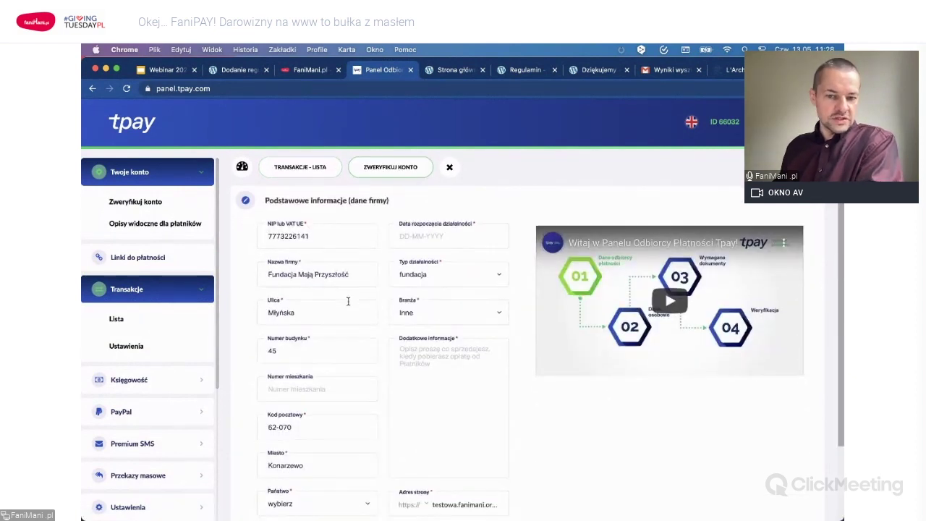
{"action": "scroll", "coordinate": [340, 297], "scroll_direction": "down", "scroll_amount": 3}
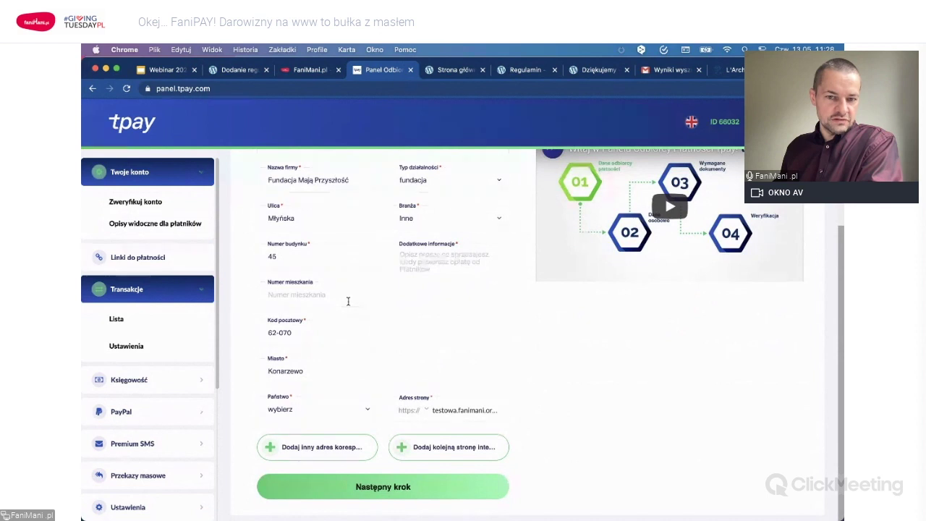
{"action": "scroll", "coordinate": [348, 304], "scroll_direction": "up", "scroll_amount": 1}
{"action": "scroll", "coordinate": [348, 305], "scroll_direction": "up", "scroll_amount": 2}
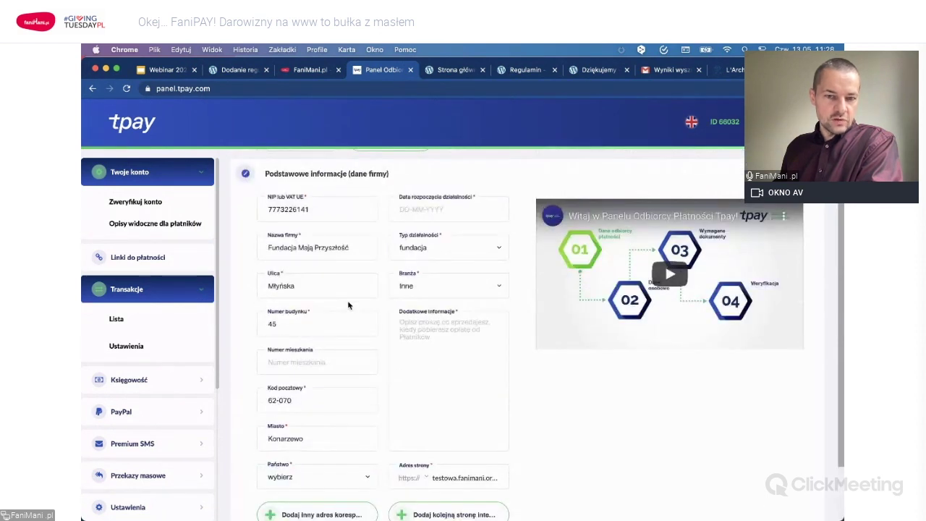
{"action": "scroll", "coordinate": [347, 305], "scroll_direction": "down", "scroll_amount": 3}
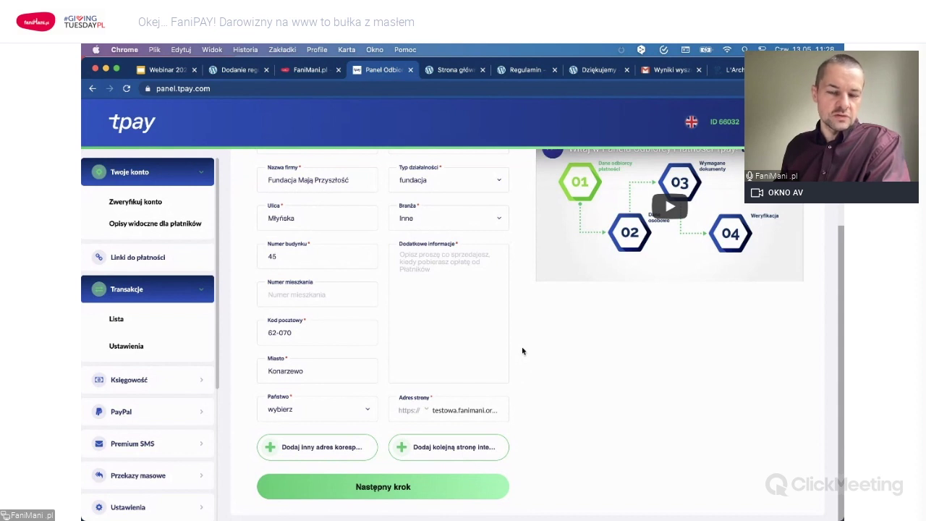
{"action": "scroll", "coordinate": [522, 351], "scroll_direction": "up", "scroll_amount": 3}
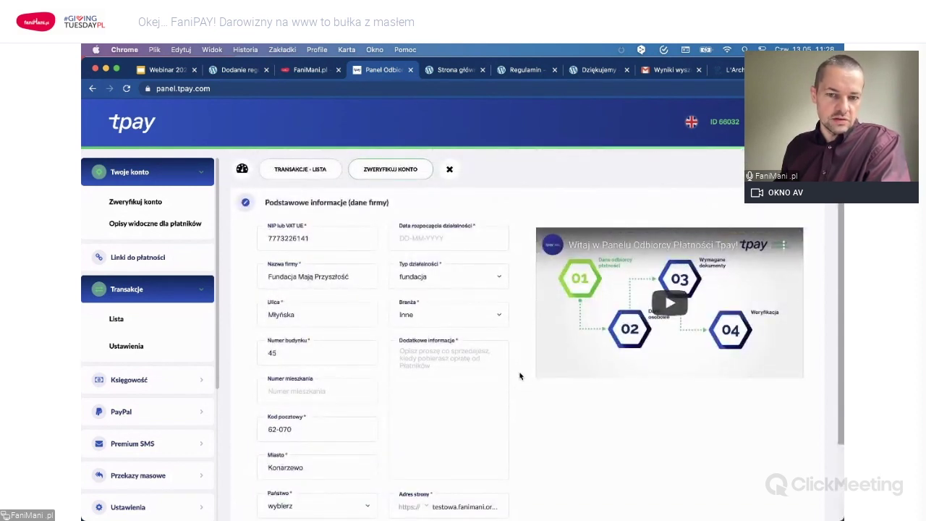
{"action": "scroll", "coordinate": [519, 376], "scroll_direction": "down", "scroll_amount": 3}
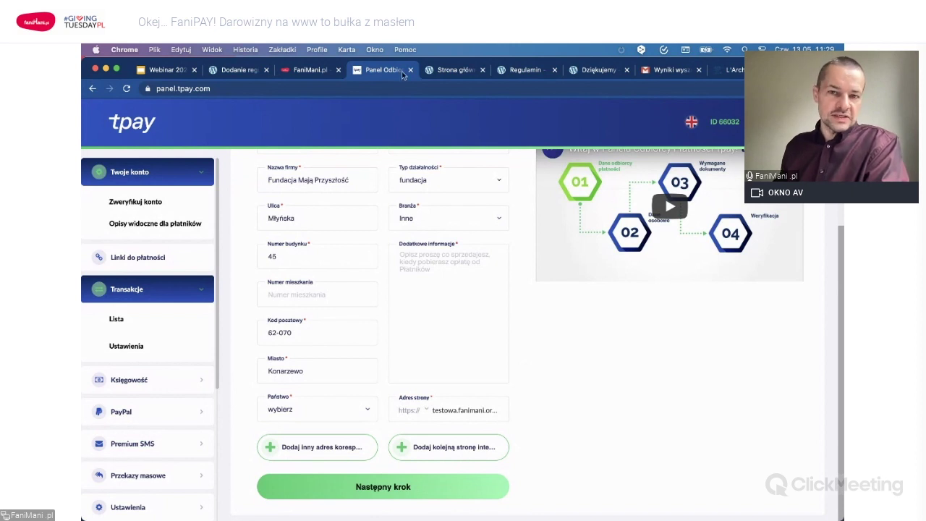
{"action": "left_click", "coordinate": [446, 70]}
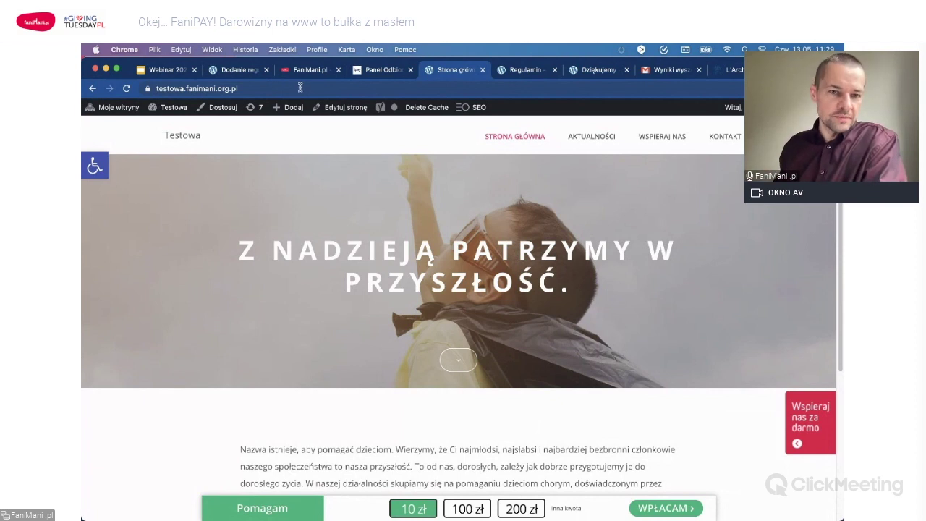
{"action": "left_click", "coordinate": [263, 87]}
{"action": "left_click", "coordinate": [280, 88]}
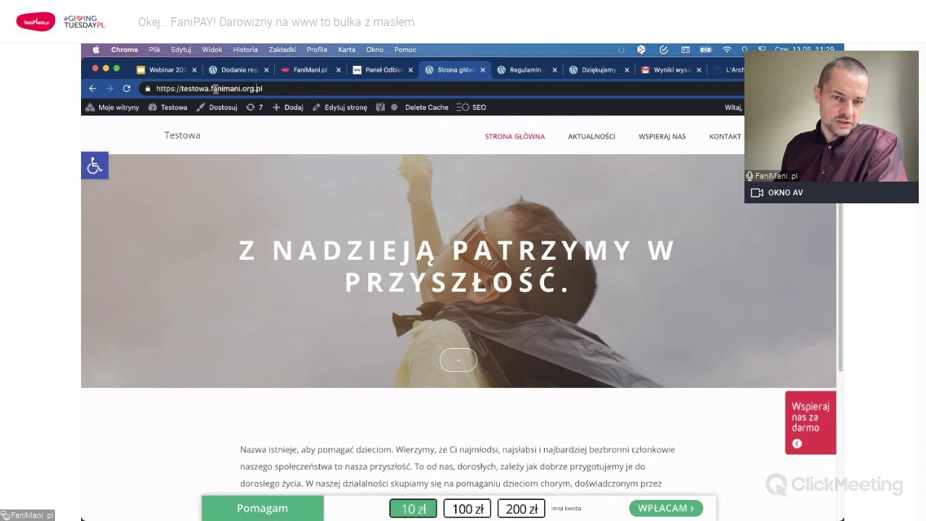
{"action": "left_click_drag", "start_coordinate": [209, 88], "coordinate": [298, 88]}
{"action": "left_click", "coordinate": [299, 88]}
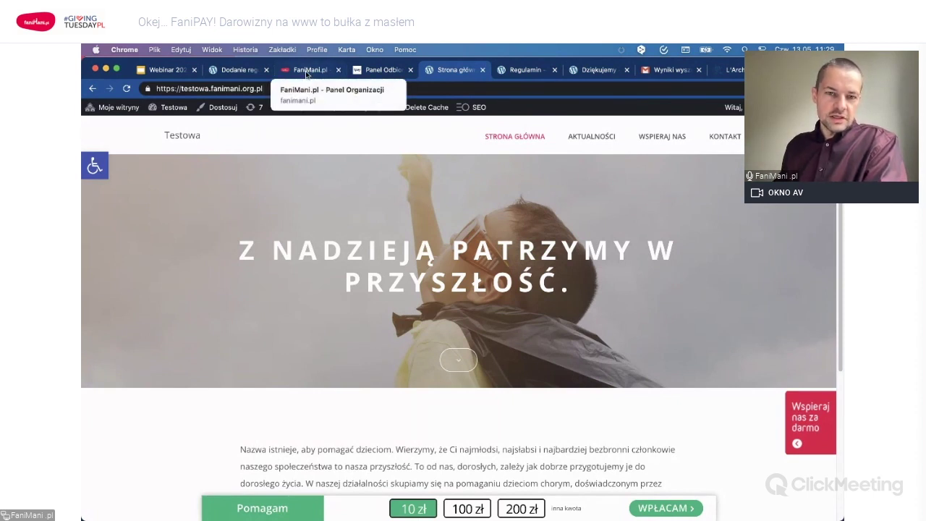
Load faniweb.pl in a new tab, then go back to the Testowa home page address bar
{"action": "key", "text": "super+t"}
{"action": "type", "text": "faniweb"}
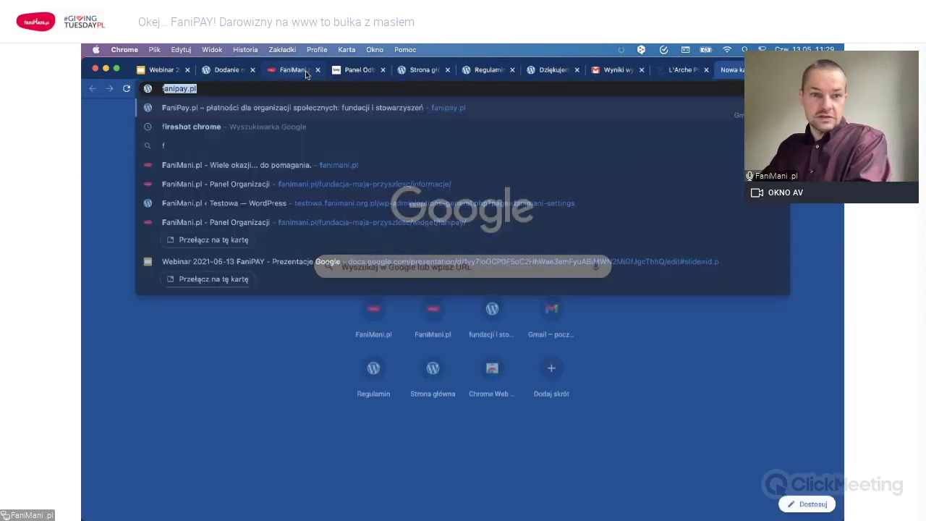
{"action": "key", "text": "BackSpace"}
{"action": "type", "text": ".pl"}
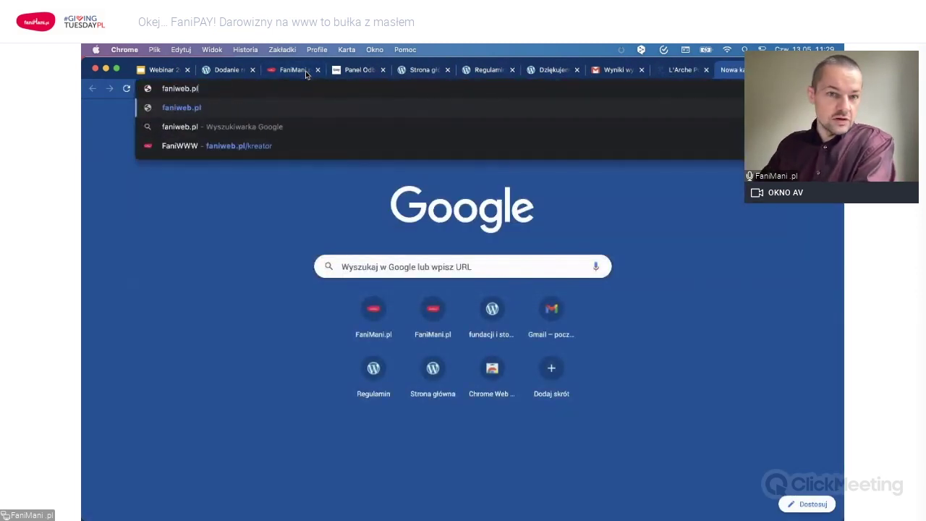
{"action": "key", "text": "Return"}
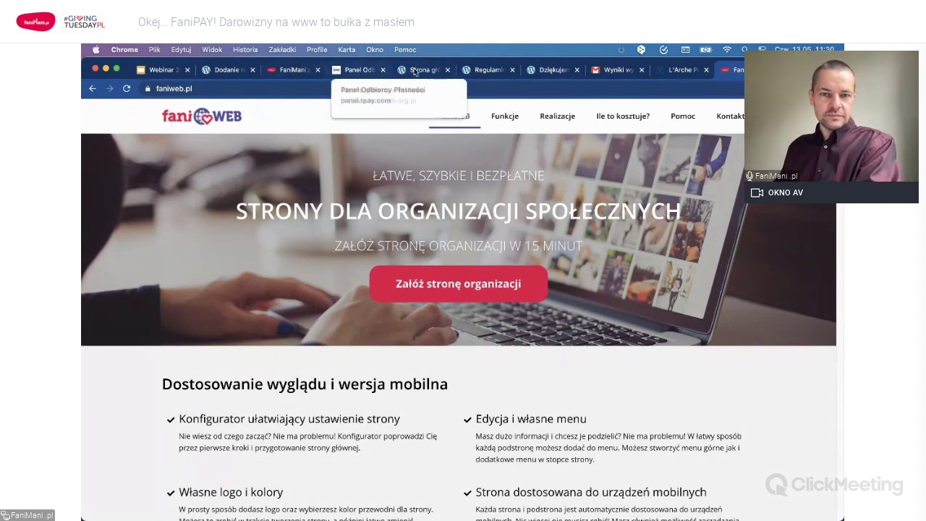
{"action": "left_click", "coordinate": [419, 70]}
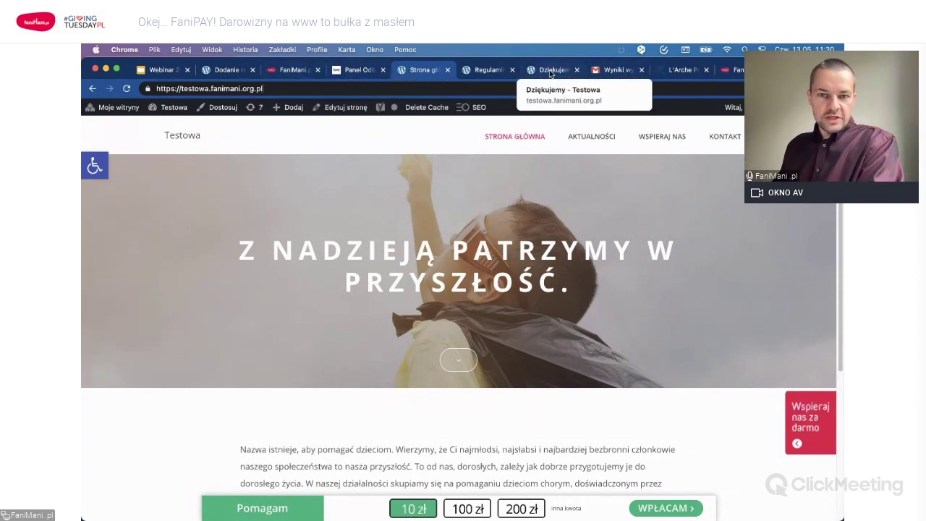
{"action": "left_click", "coordinate": [415, 88]}
Load fanipay.pl and open its Instrukcje i pomoc section
{"action": "type", "text": "fanipay.pl"}
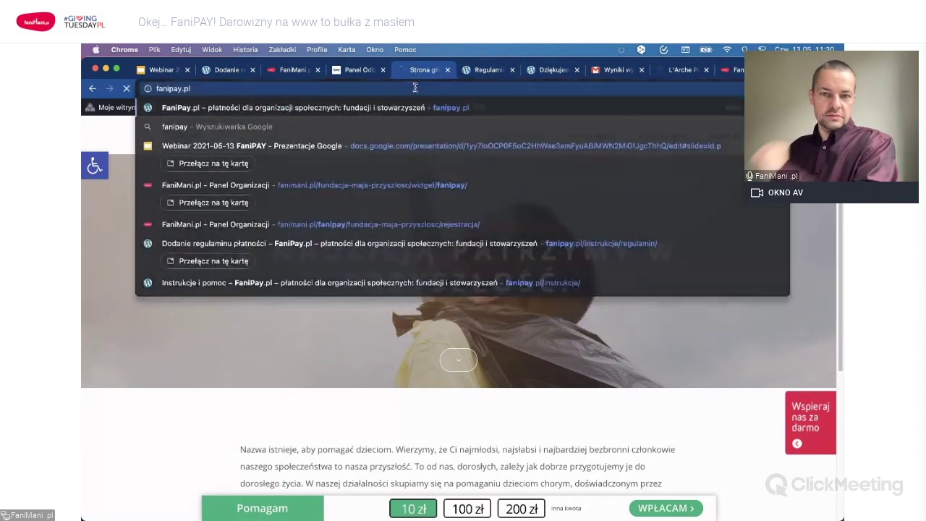
{"action": "key", "text": "Return"}
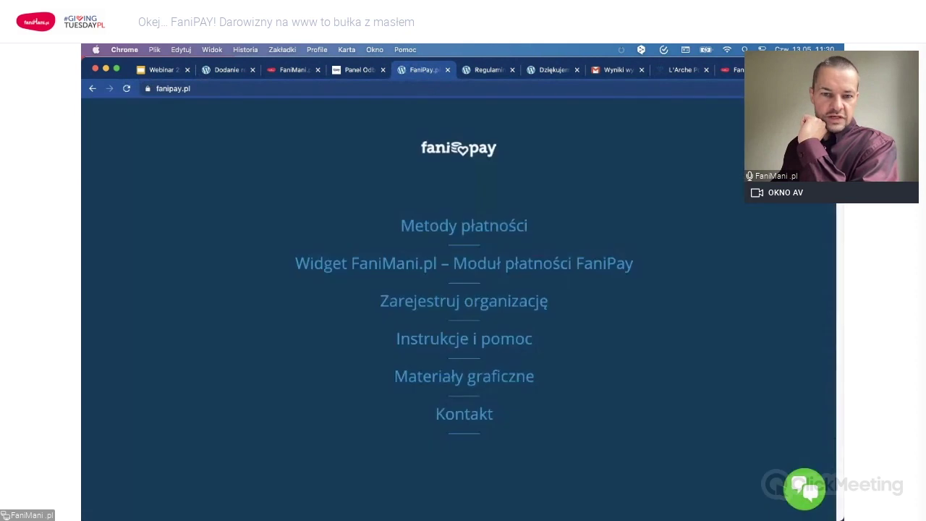
{"action": "left_click", "coordinate": [476, 340]}
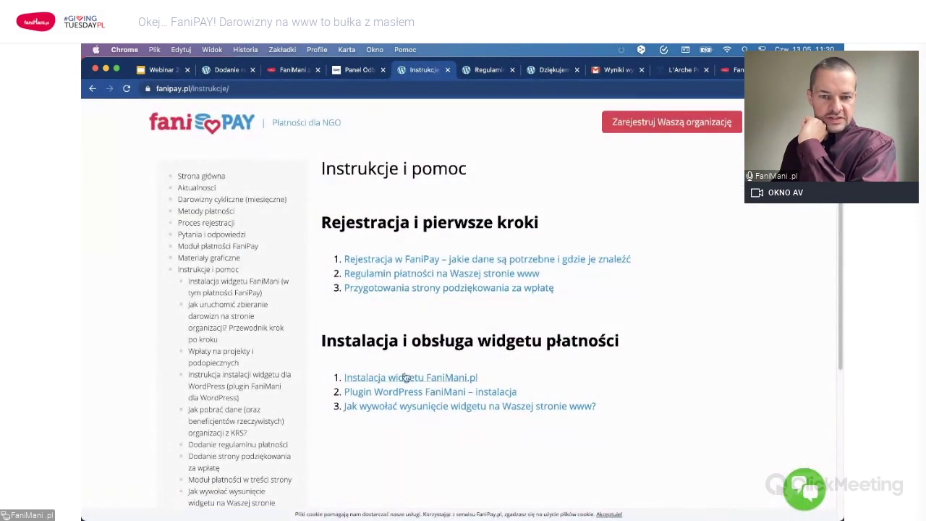
Open the 'Instalacja widgetu FaniMani.pl' guide and read down through it
{"action": "left_click", "coordinate": [446, 379]}
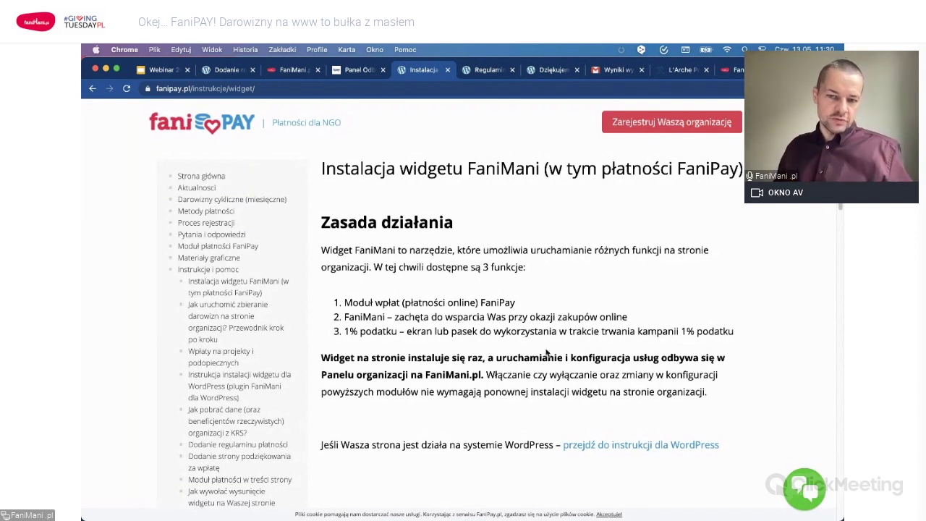
{"action": "scroll", "coordinate": [547, 353], "scroll_direction": "down", "scroll_amount": 3}
{"action": "scroll", "coordinate": [465, 355], "scroll_direction": "down", "scroll_amount": 5}
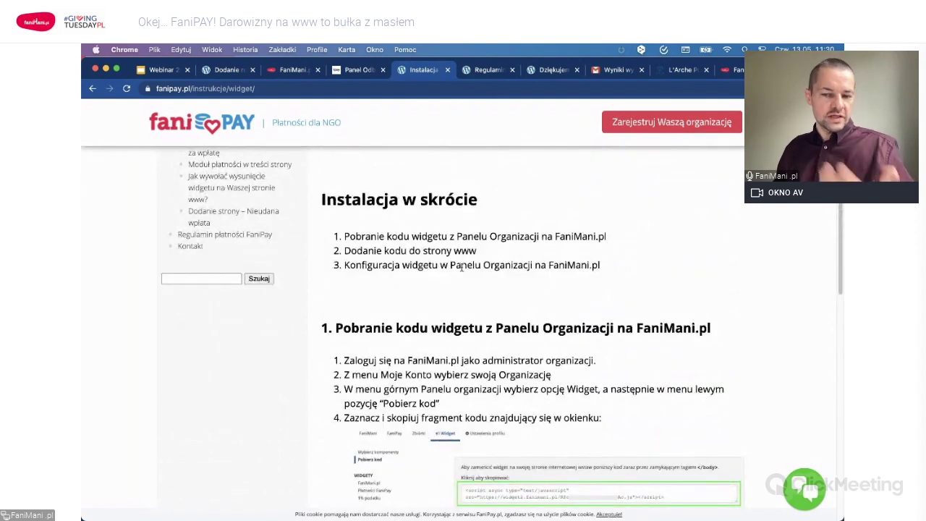
{"action": "scroll", "coordinate": [527, 263], "scroll_direction": "down", "scroll_amount": 1}
{"action": "scroll", "coordinate": [528, 263], "scroll_direction": "down", "scroll_amount": 2}
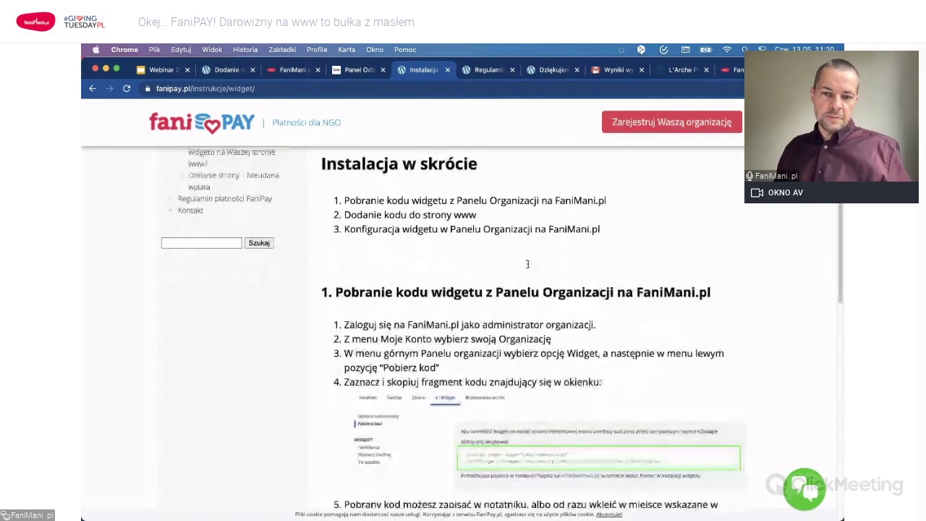
{"action": "left_click_drag", "start_coordinate": [464, 269], "coordinate": [518, 270]}
{"action": "left_click", "coordinate": [521, 270]}
{"action": "scroll", "coordinate": [521, 270], "scroll_direction": "down", "scroll_amount": 3}
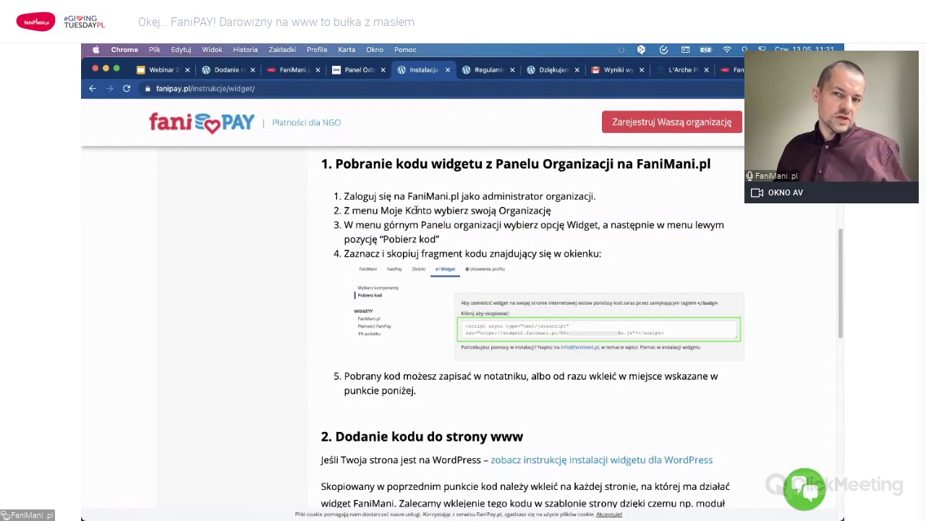
Bring up the Widget 'Pobierz kod' page in the FaniMani panel and select the embed script
{"action": "left_click", "coordinate": [296, 70]}
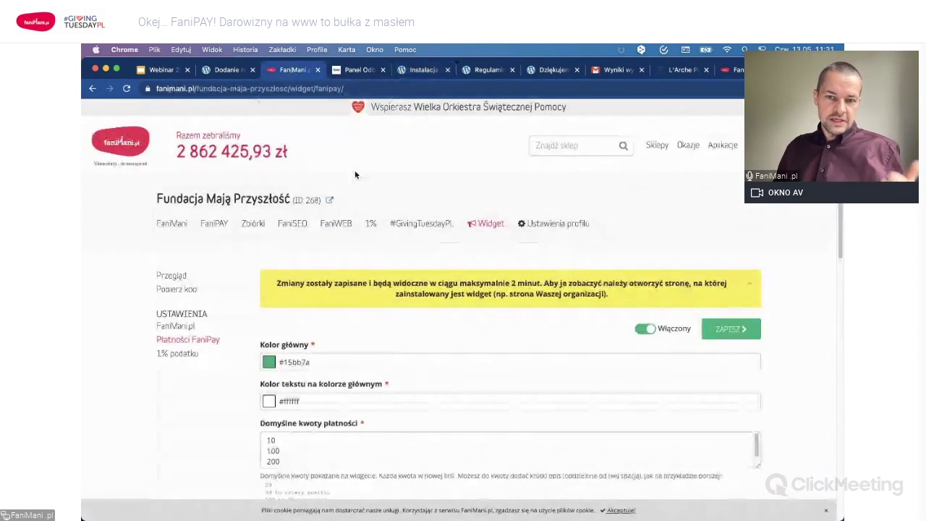
{"action": "left_click", "coordinate": [490, 224]}
{"action": "left_click", "coordinate": [187, 289]}
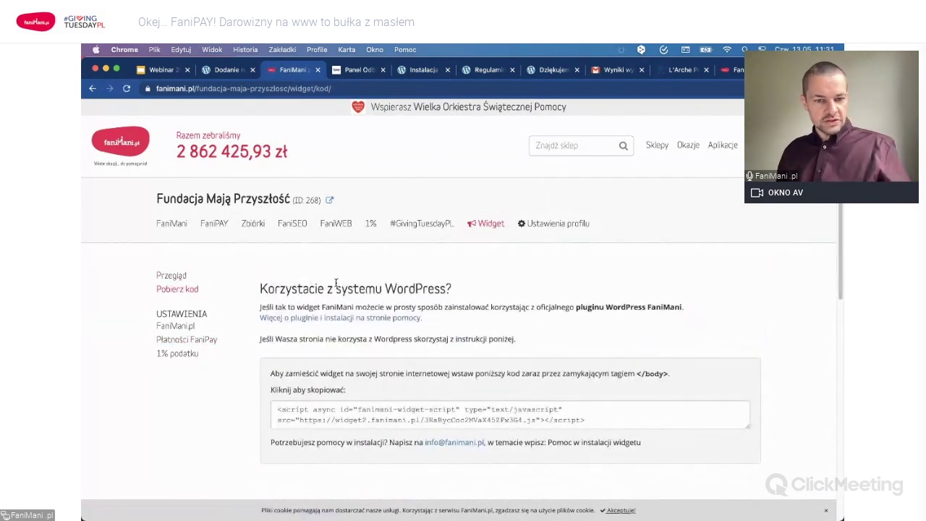
{"action": "scroll", "coordinate": [337, 283], "scroll_direction": "down", "scroll_amount": 3}
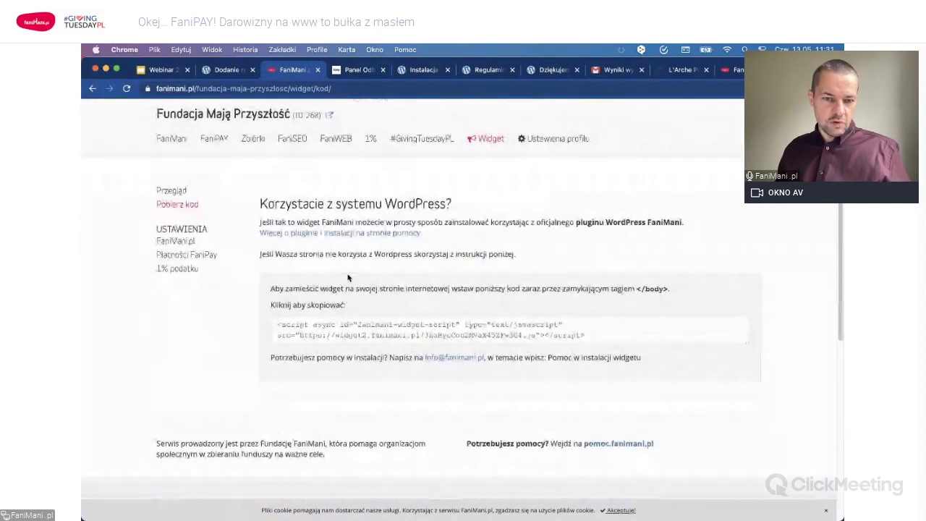
{"action": "left_click_drag", "start_coordinate": [278, 288], "coordinate": [609, 305]}
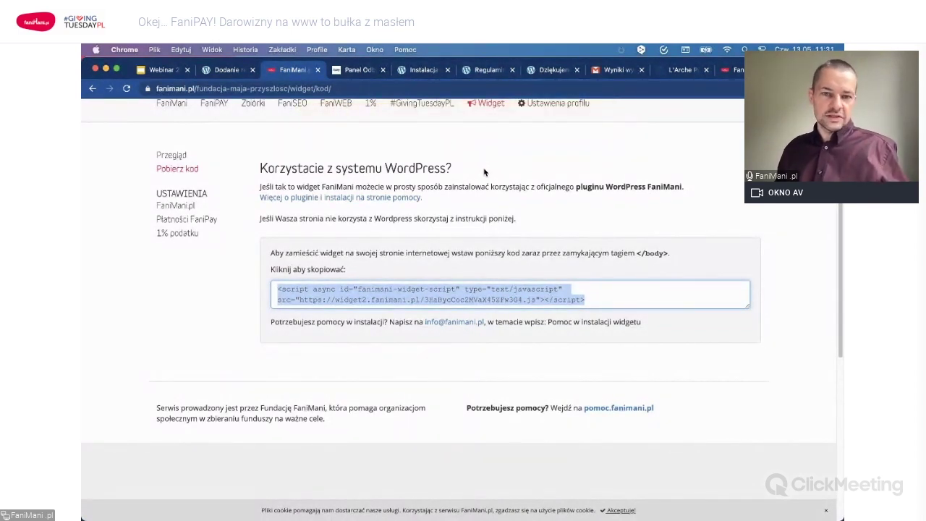
{"action": "scroll", "coordinate": [430, 207], "scroll_direction": "up", "scroll_amount": 1}
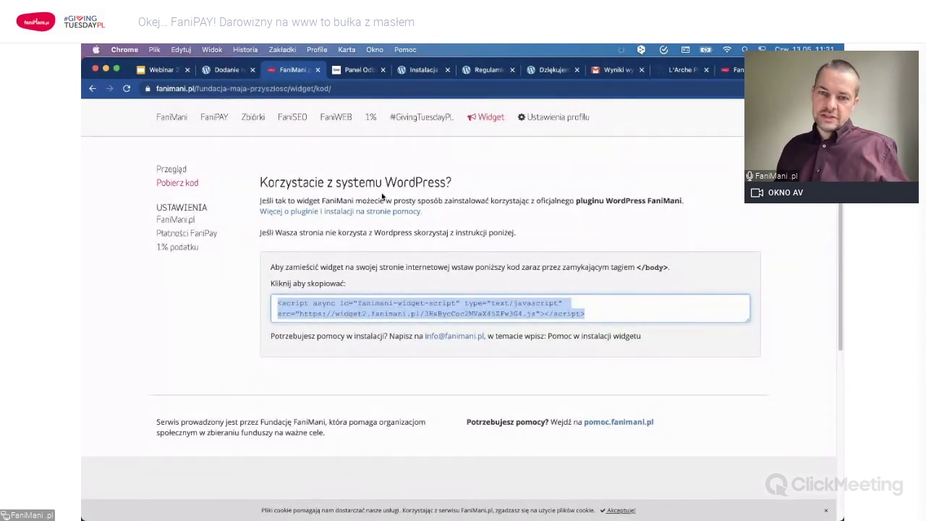
{"action": "scroll", "coordinate": [417, 194], "scroll_direction": "up", "scroll_amount": 1}
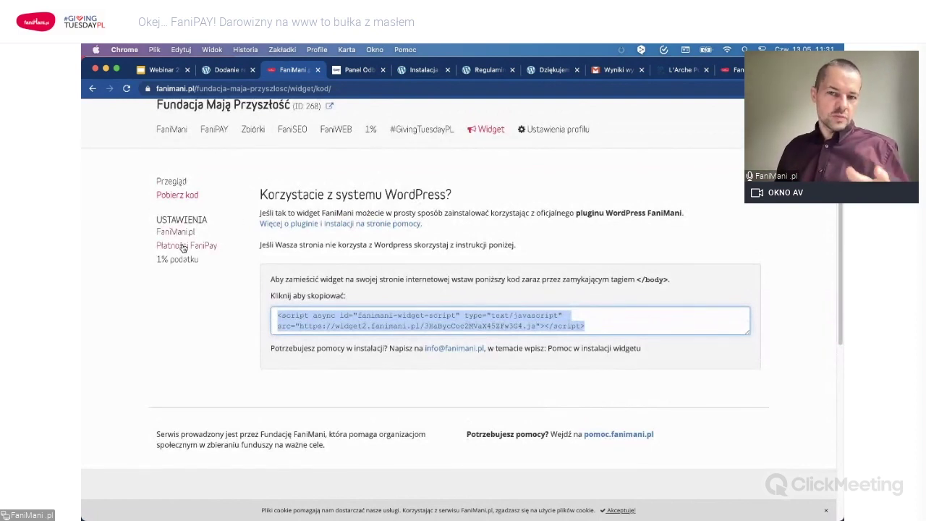
{"action": "scroll", "coordinate": [183, 248], "scroll_direction": "up", "scroll_amount": 3}
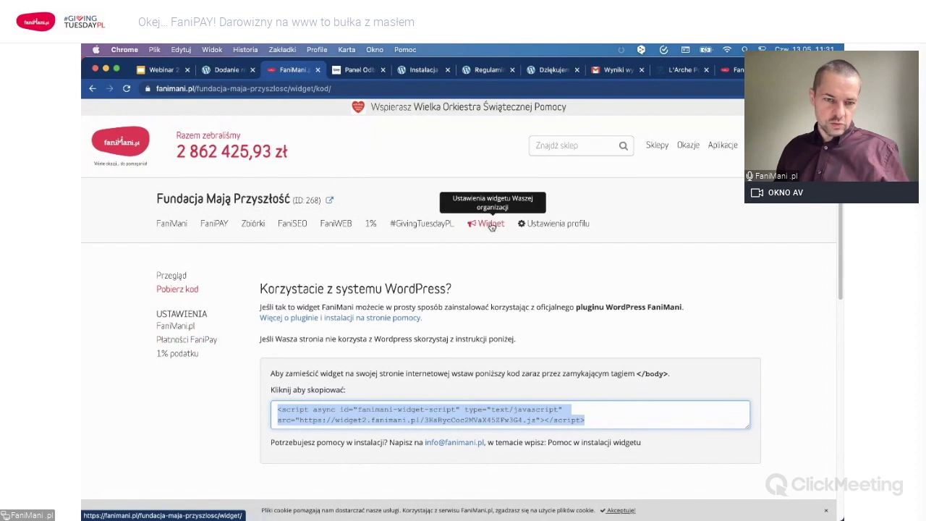
Set the FaniPay widget's Kolor główny to orange #FE9200 and save
{"action": "left_click", "coordinate": [194, 340]}
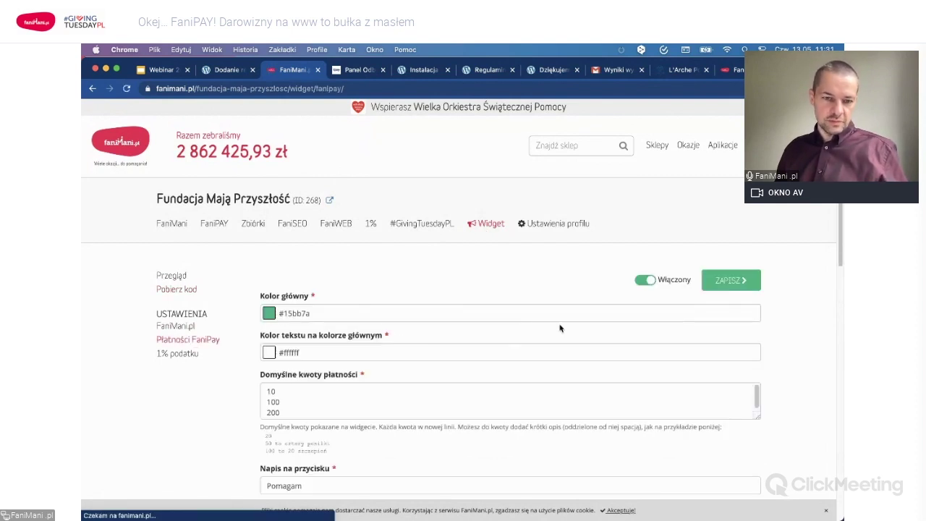
{"action": "left_click", "coordinate": [269, 314]}
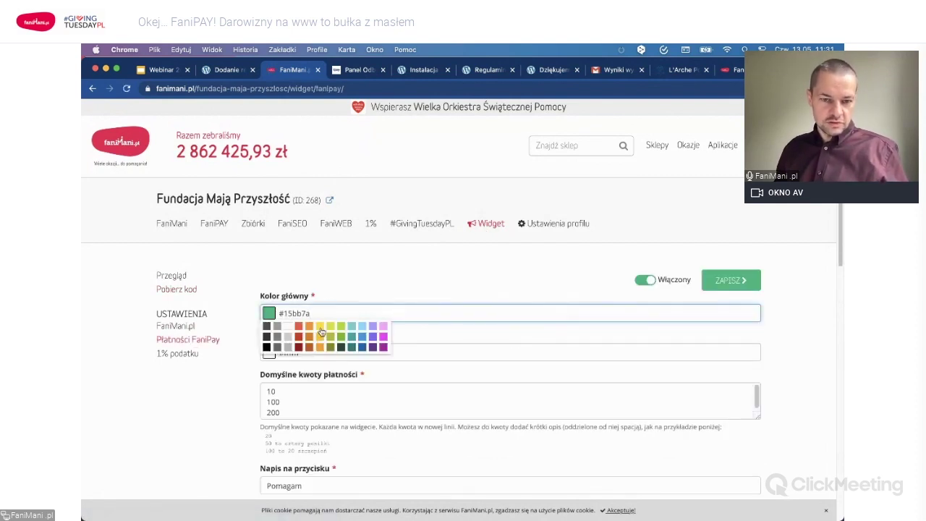
{"action": "left_click", "coordinate": [309, 326]}
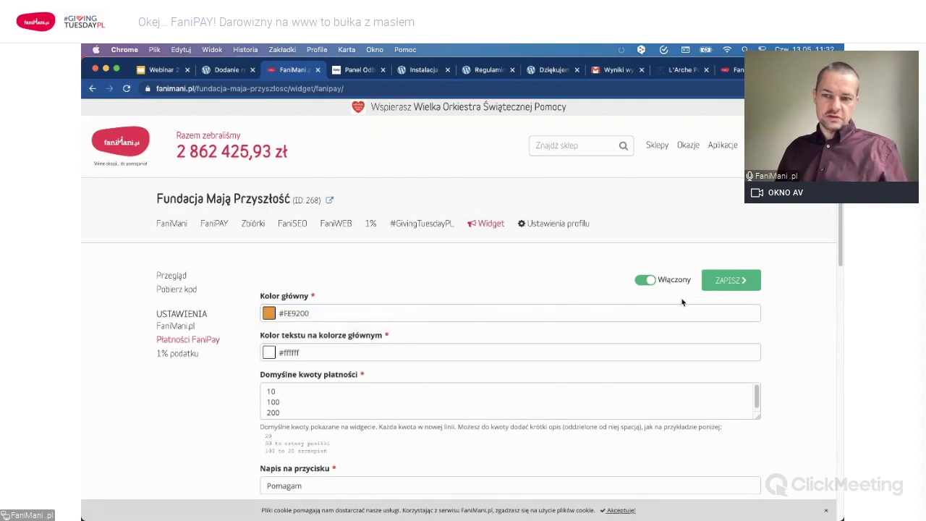
{"action": "left_click", "coordinate": [729, 282]}
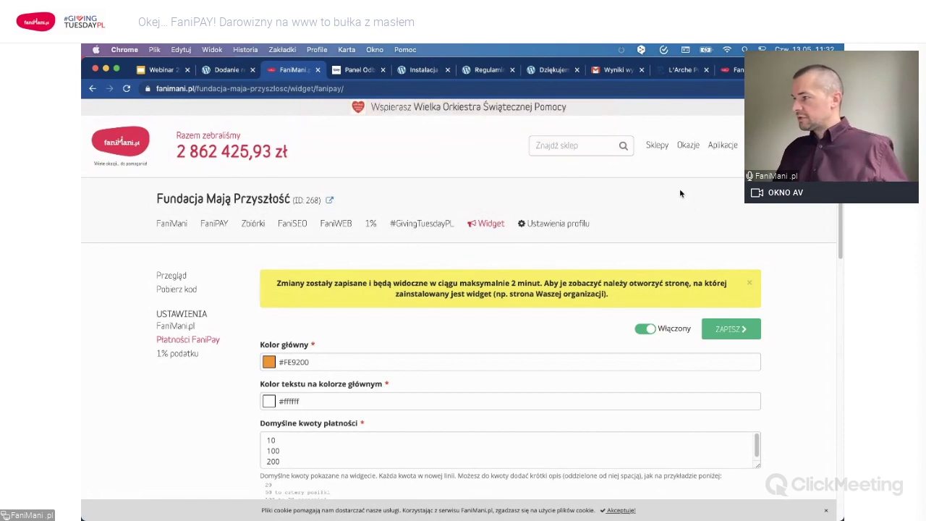
Reload the Testowa Regulamin page to check the donation bar's new orange colour
{"action": "left_click", "coordinate": [483, 71]}
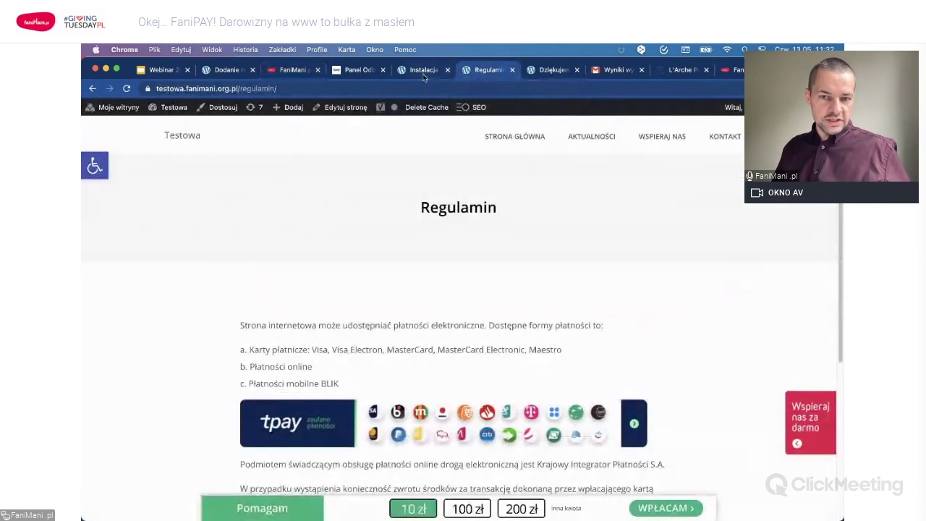
{"action": "left_click", "coordinate": [423, 70]}
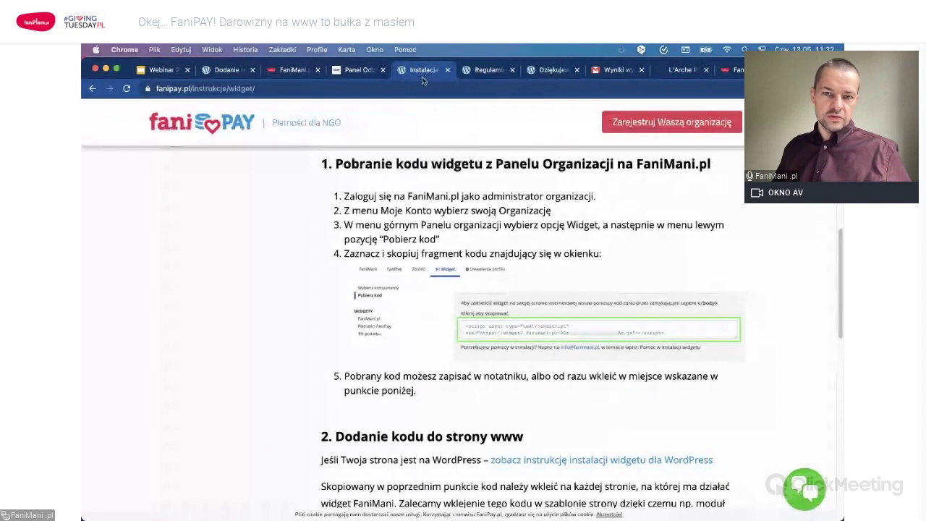
{"action": "left_click", "coordinate": [489, 70]}
{"action": "key", "text": "super+r"}
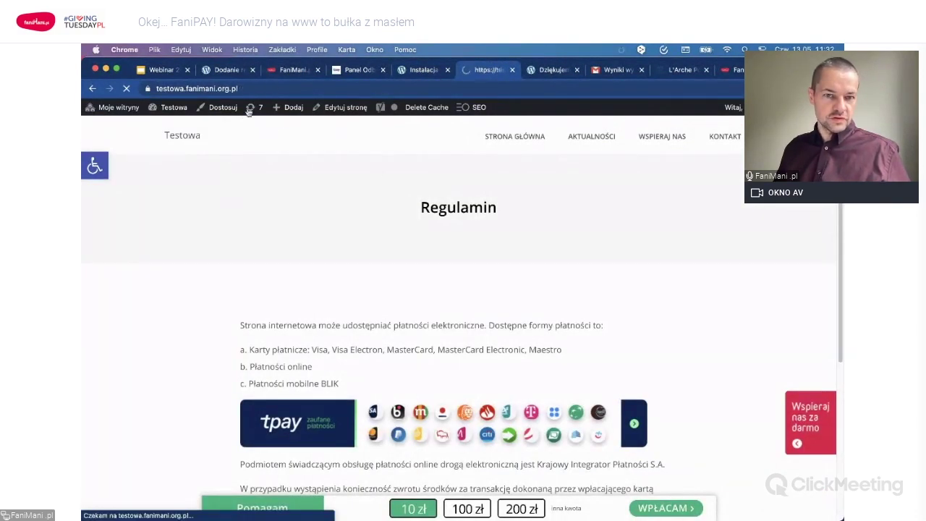
Create a new WordPress page titled 'Darowizna'
{"action": "mouse_move", "coordinate": [286, 110]}
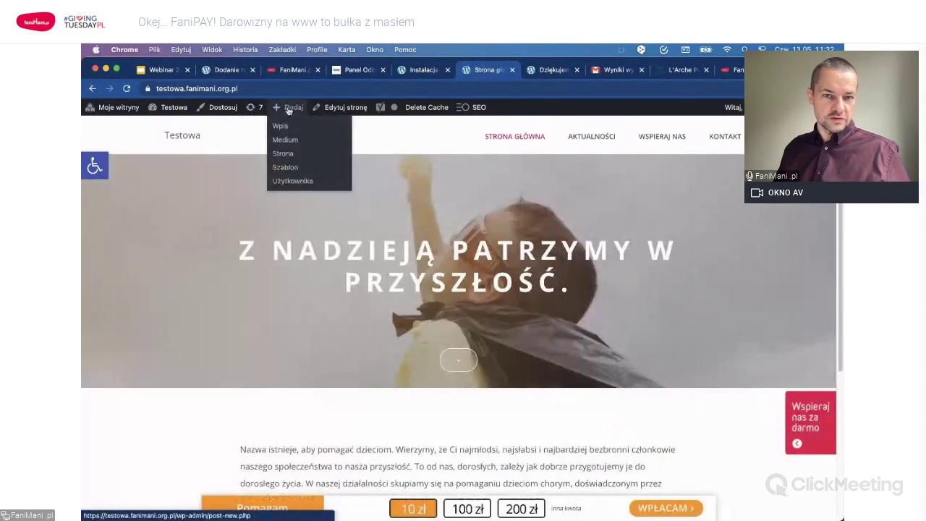
{"action": "left_click", "coordinate": [283, 154]}
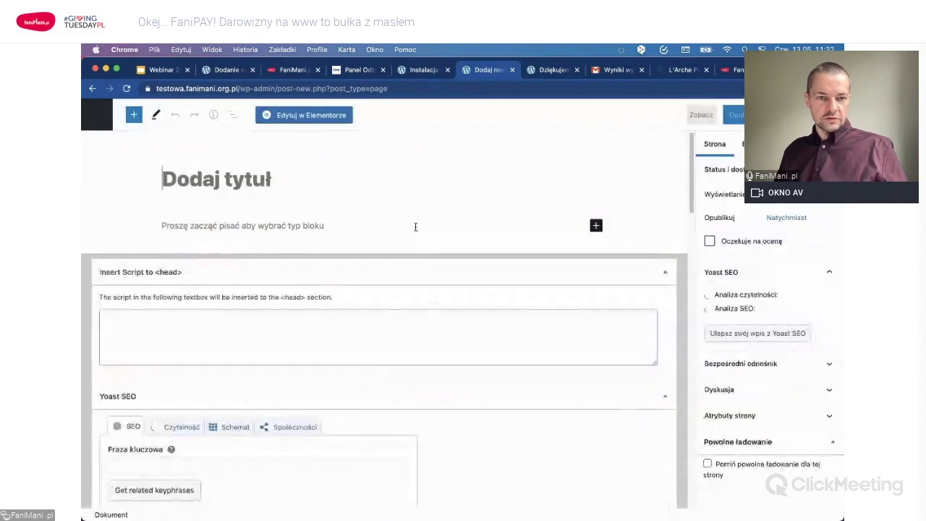
{"action": "type", "text": "d"}
{"action": "key", "text": "BackSpace"}
{"action": "type", "text": "Darowizna"}
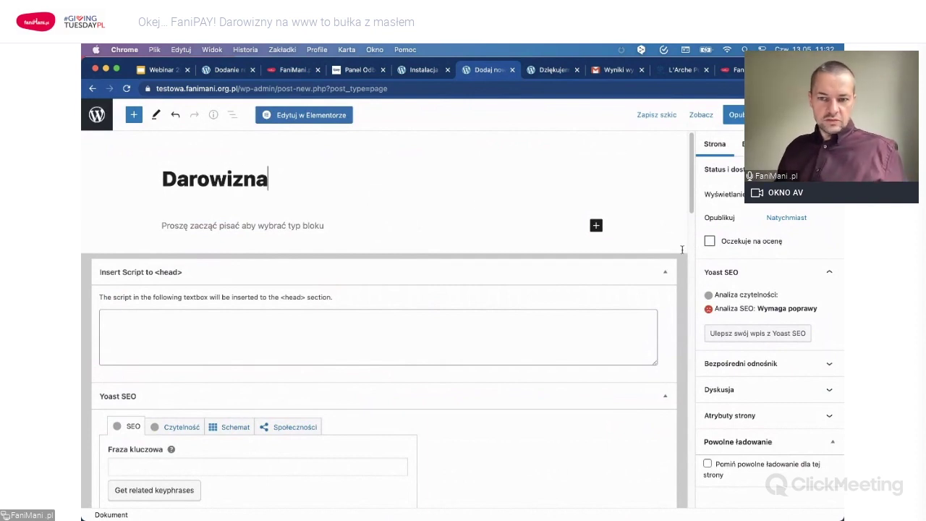
Collapse the Insert Script to <head> panel and move Yoast SEO below the SEO panel
{"action": "left_click", "coordinate": [525, 235]}
{"action": "scroll", "coordinate": [589, 205], "scroll_direction": "down", "scroll_amount": 3}
{"action": "scroll", "coordinate": [318, 265], "scroll_direction": "up", "scroll_amount": 3}
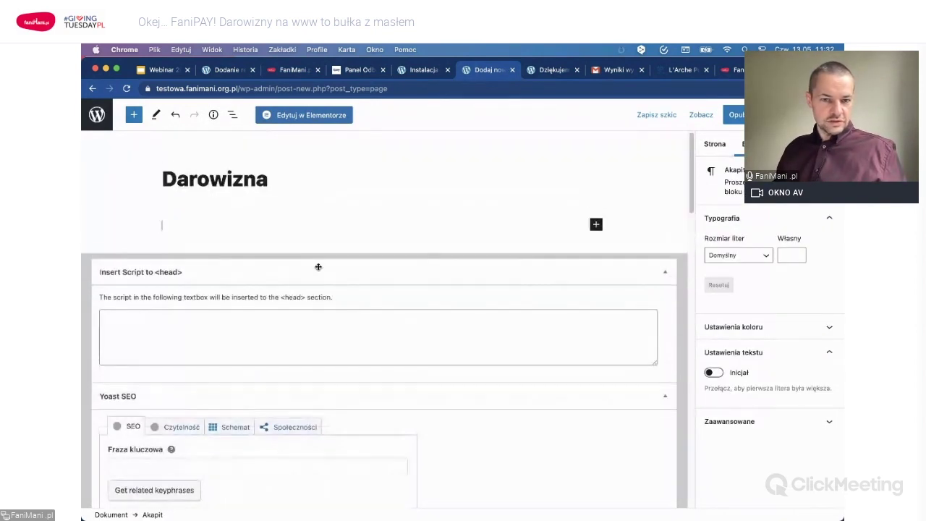
{"action": "left_click", "coordinate": [328, 267]}
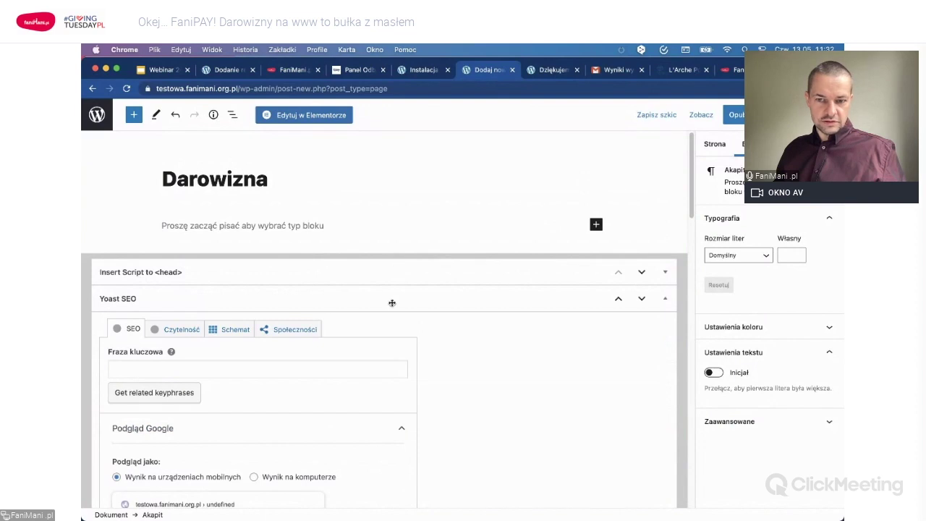
{"action": "left_click", "coordinate": [639, 300]}
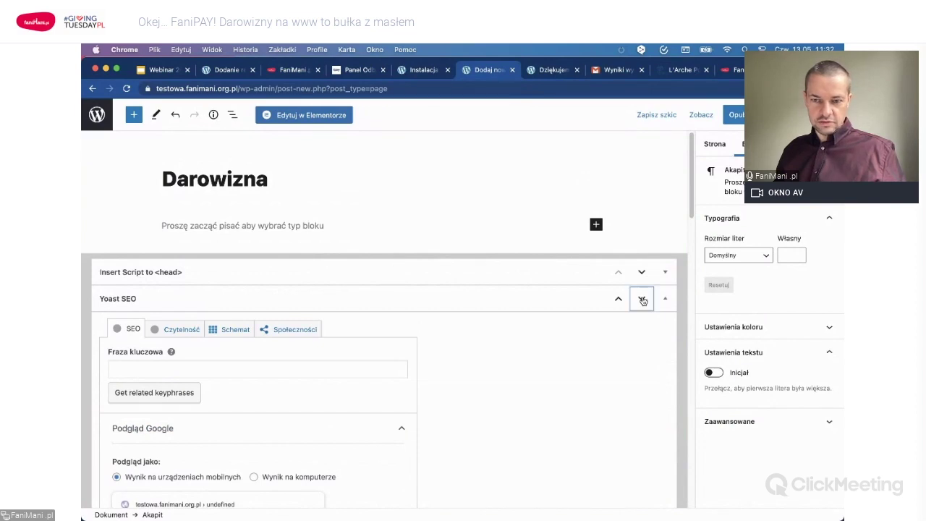
Put the caret at the start of the empty paragraph, then switch to the Dziękujemy page
{"action": "scroll", "coordinate": [246, 210], "scroll_direction": "up", "scroll_amount": 5}
{"action": "left_click", "coordinate": [318, 226]}
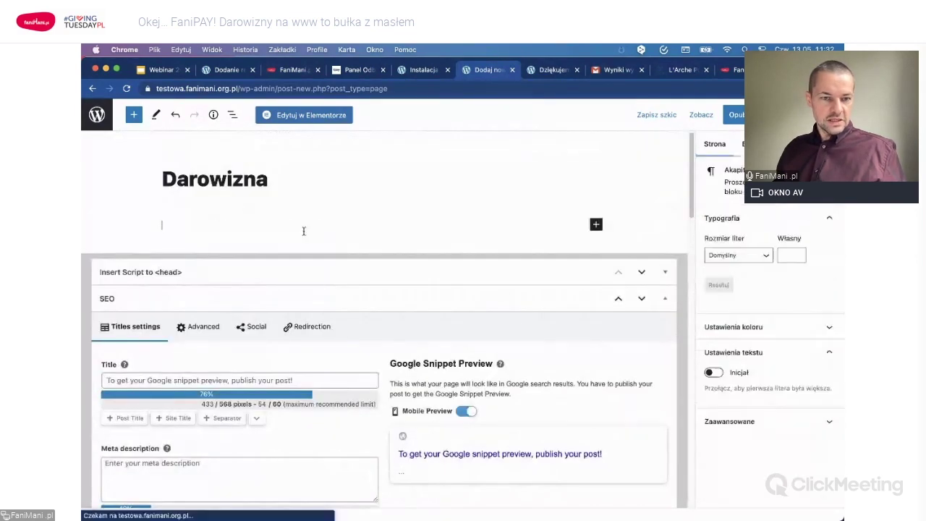
{"action": "left_click", "coordinate": [346, 224]}
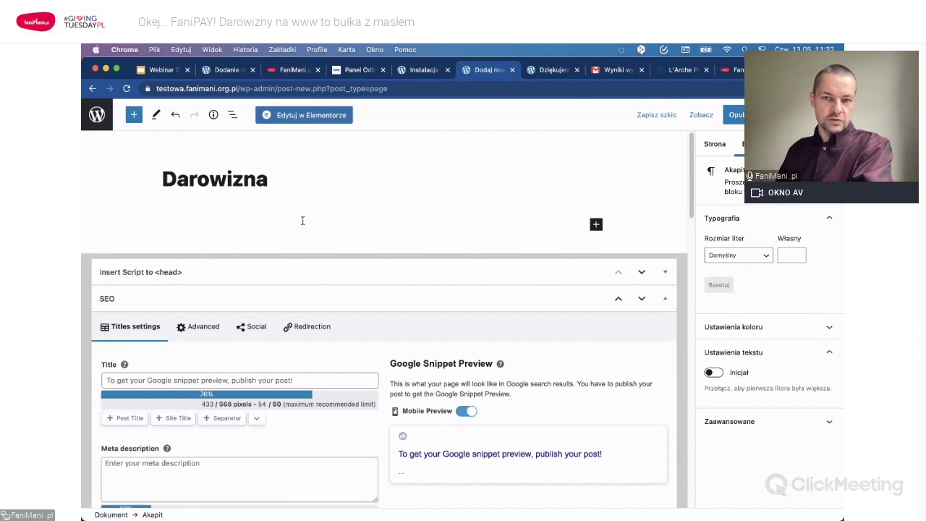
{"action": "key", "text": "ctrl+Tab"}
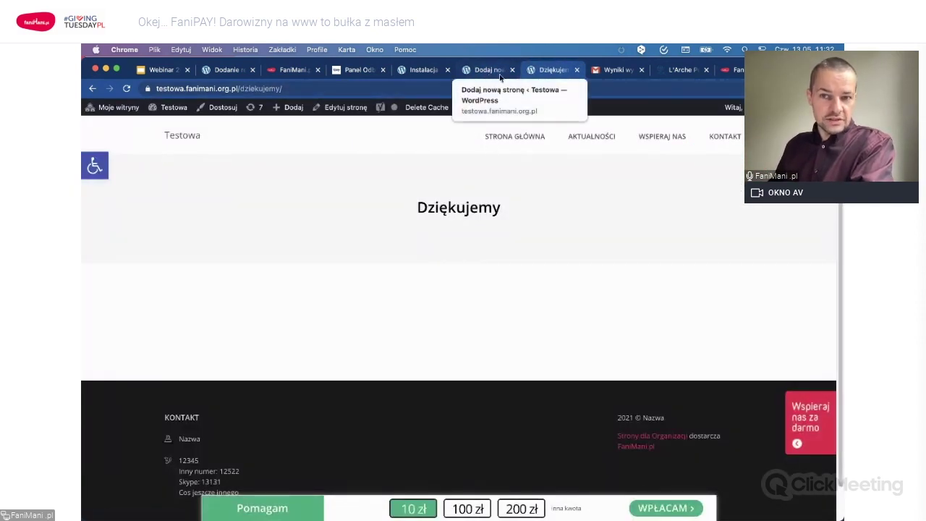
From the installation guide, go to the fanipay.pl home page and open the 'Gotowy moduł płatności' demo
{"action": "left_click", "coordinate": [430, 73]}
{"action": "scroll", "coordinate": [334, 263], "scroll_direction": "up", "scroll_amount": 5}
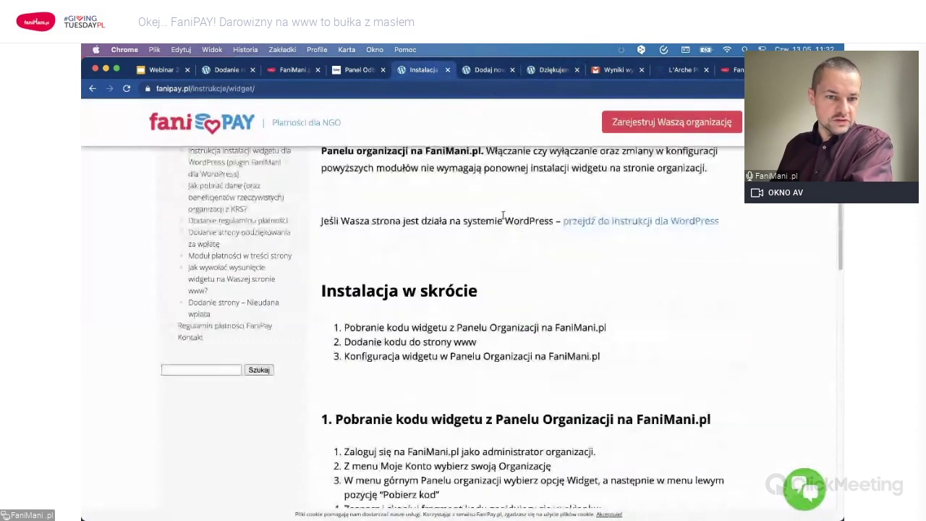
{"action": "scroll", "coordinate": [334, 264], "scroll_direction": "up", "scroll_amount": 4}
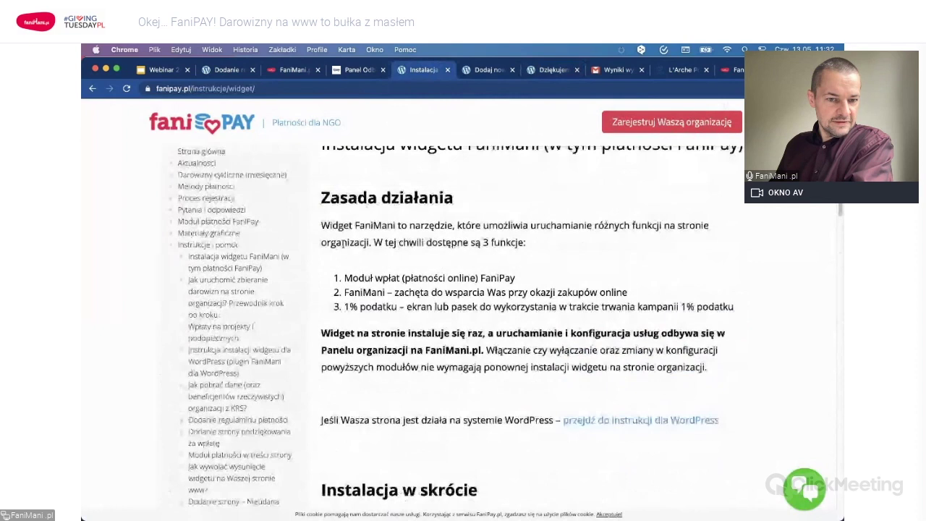
{"action": "scroll", "coordinate": [210, 337], "scroll_direction": "up", "scroll_amount": 1}
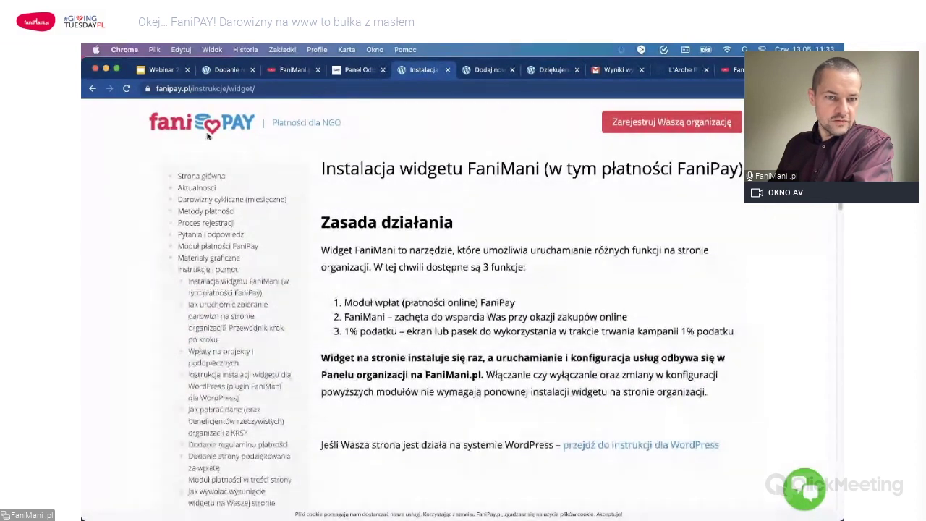
{"action": "left_click", "coordinate": [189, 127]}
{"action": "scroll", "coordinate": [424, 264], "scroll_direction": "down", "scroll_amount": 5}
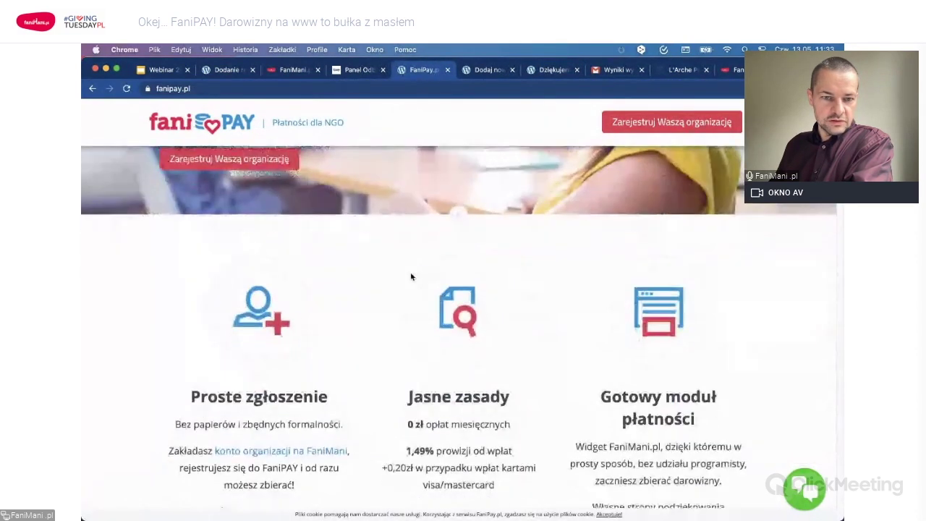
{"action": "scroll", "coordinate": [411, 278], "scroll_direction": "down", "scroll_amount": 10}
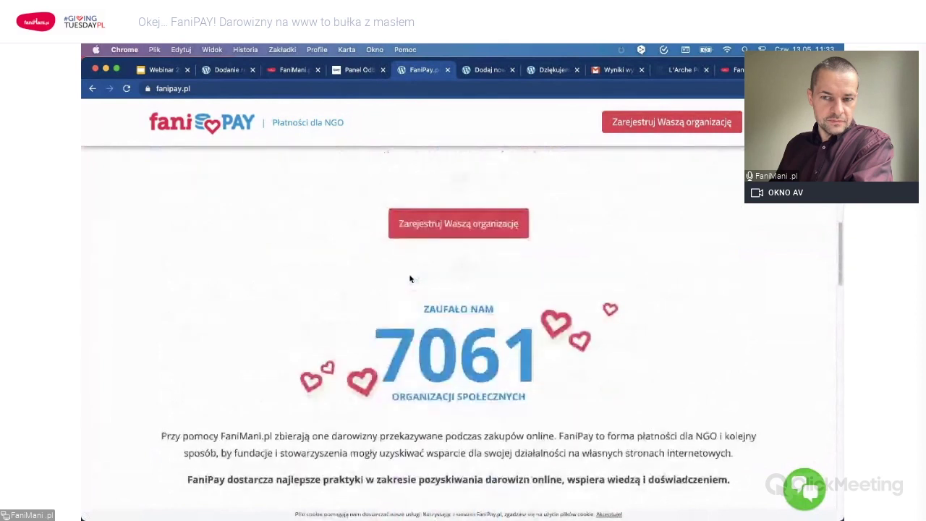
{"action": "scroll", "coordinate": [410, 279], "scroll_direction": "down", "scroll_amount": 10}
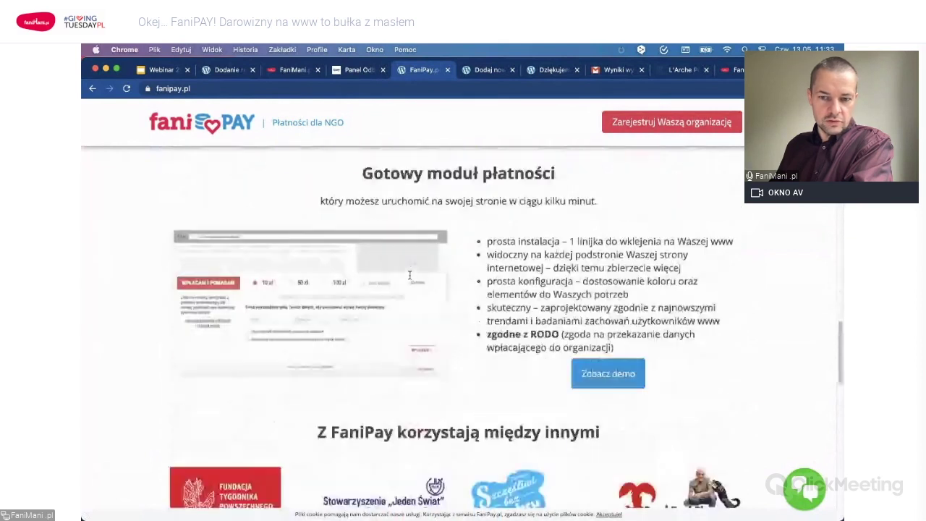
{"action": "left_click", "coordinate": [596, 374]}
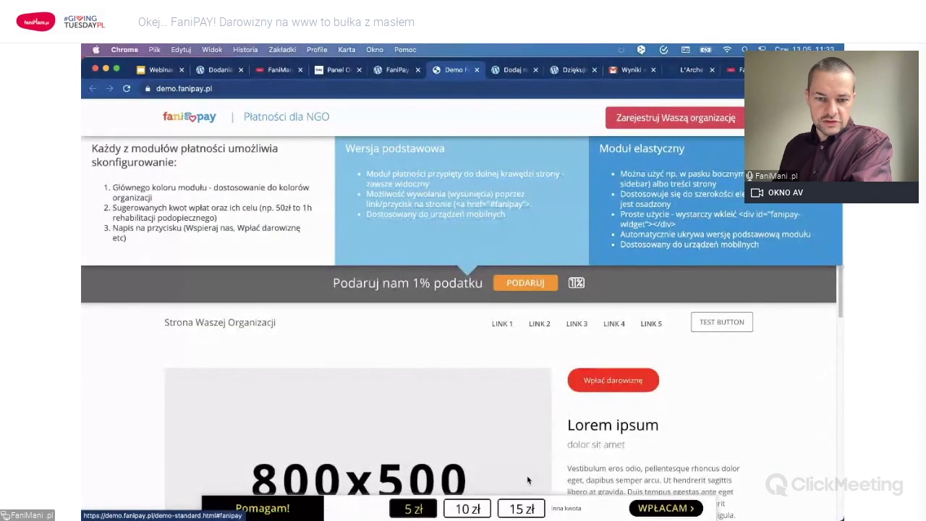
Preview the 'Moduł elastyczny' demo, then type 'Zachęcamy do wppierana naszej organizacji' in the Darowizna paragraph
{"action": "left_click", "coordinate": [686, 233]}
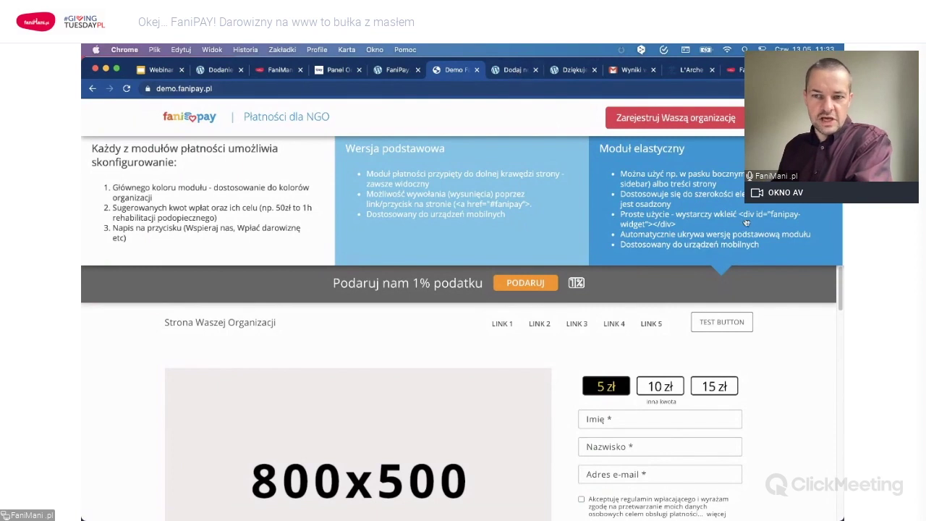
{"action": "left_click_drag", "start_coordinate": [739, 218], "coordinate": [788, 231]}
{"action": "left_click", "coordinate": [770, 221]}
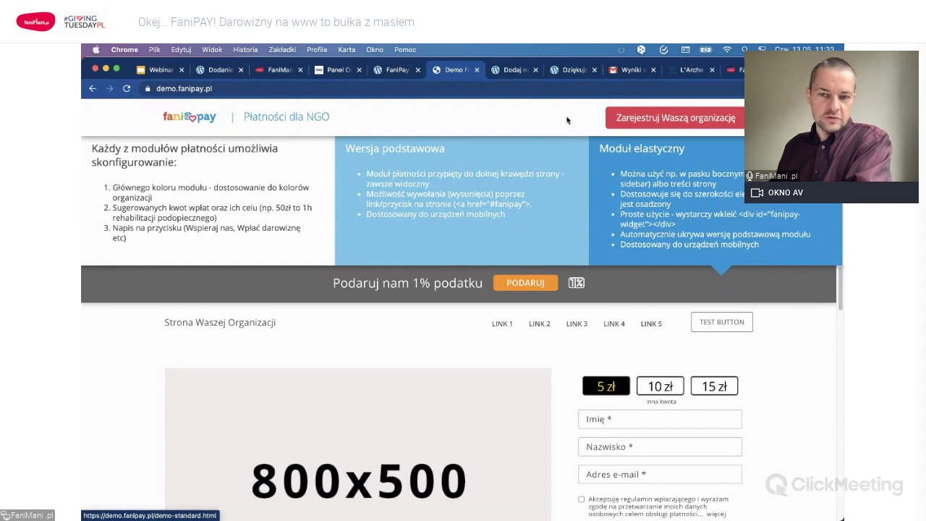
{"action": "left_click", "coordinate": [514, 69]}
{"action": "type", "text": "Z"}
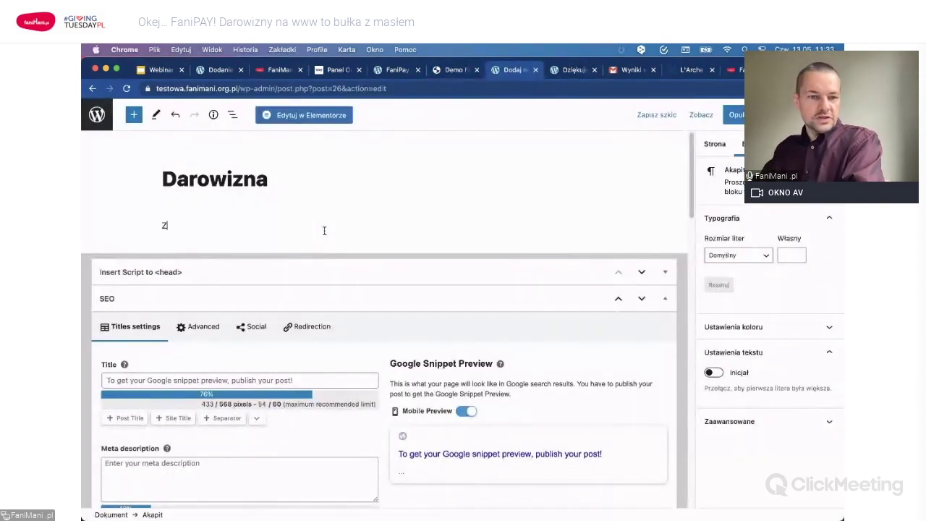
{"action": "type", "text": "achęcamy do wpis"}
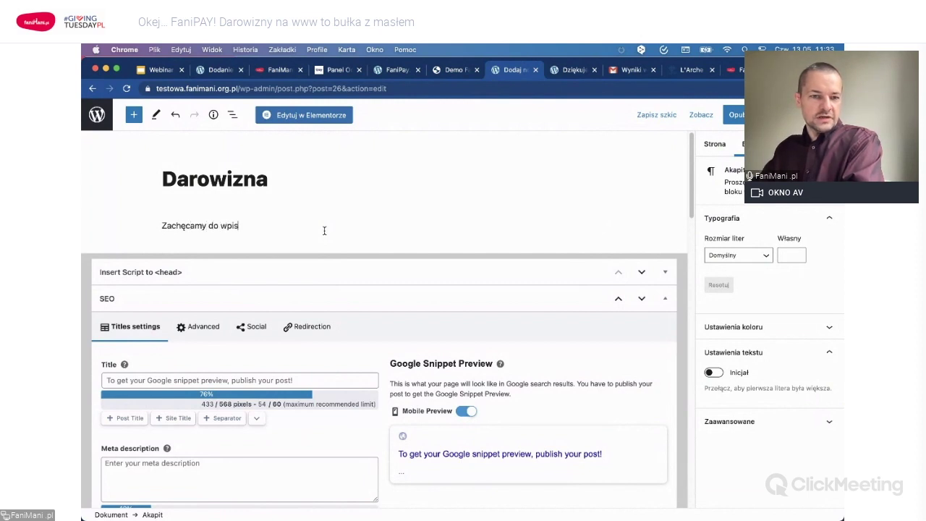
{"action": "type", "text": "pierana naszej organizacji"}
Add a Własny HTML block below the paragraph containing <div id="fanipay-widget">
{"action": "key", "text": "Return"}
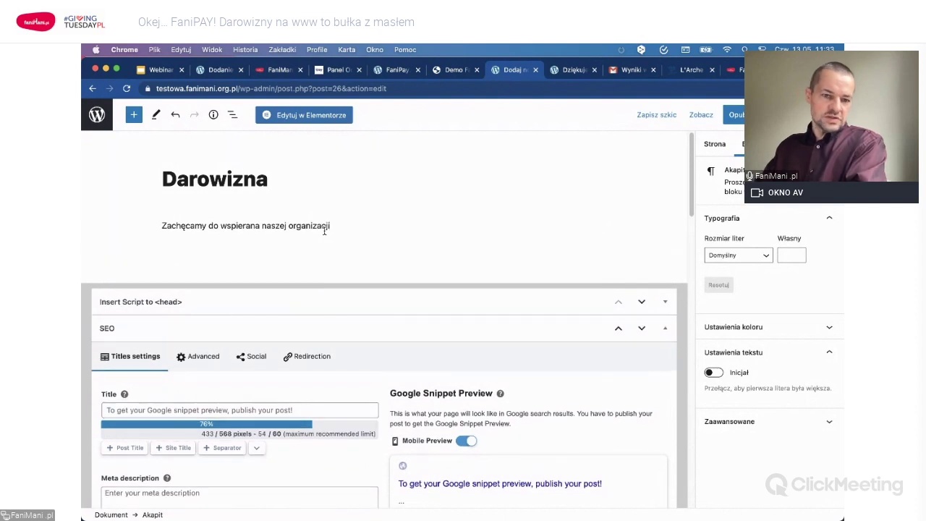
{"action": "key", "text": "Return"}
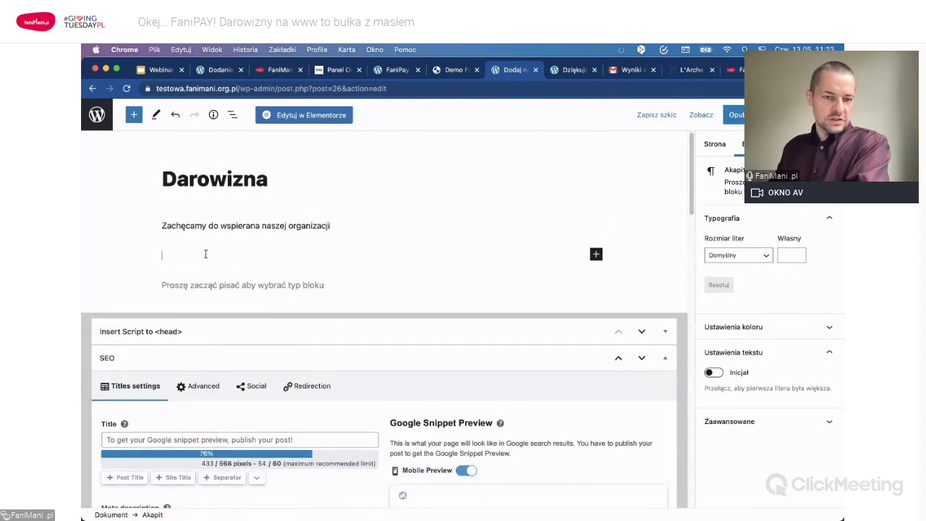
{"action": "left_click", "coordinate": [133, 114]}
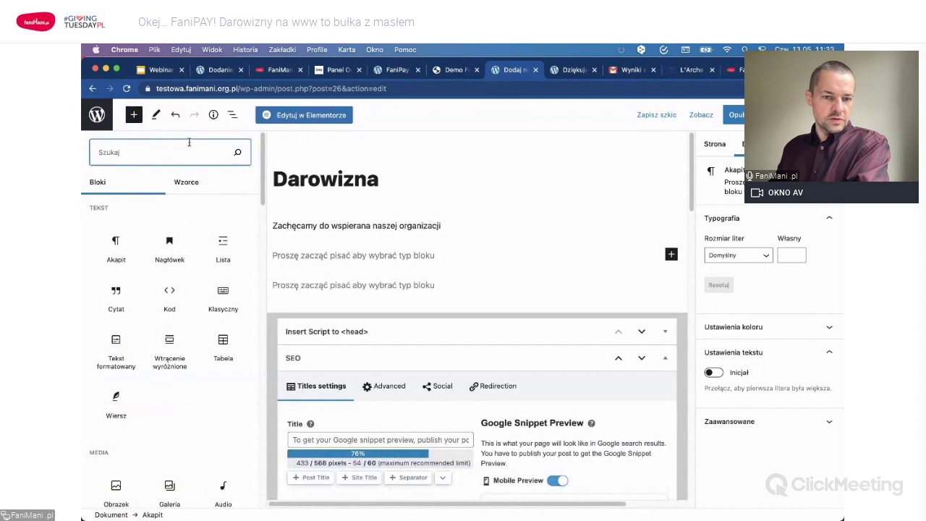
{"action": "type", "text": "html"}
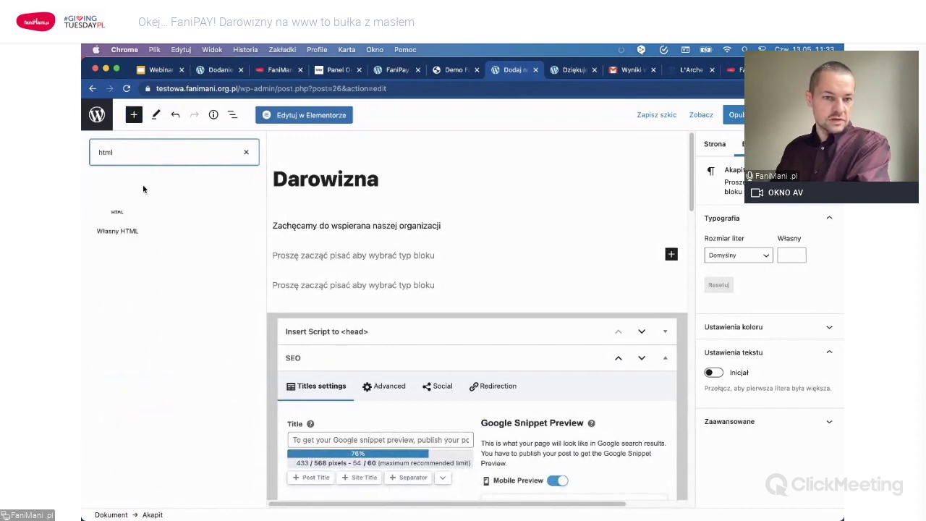
{"action": "left_click", "coordinate": [118, 218]}
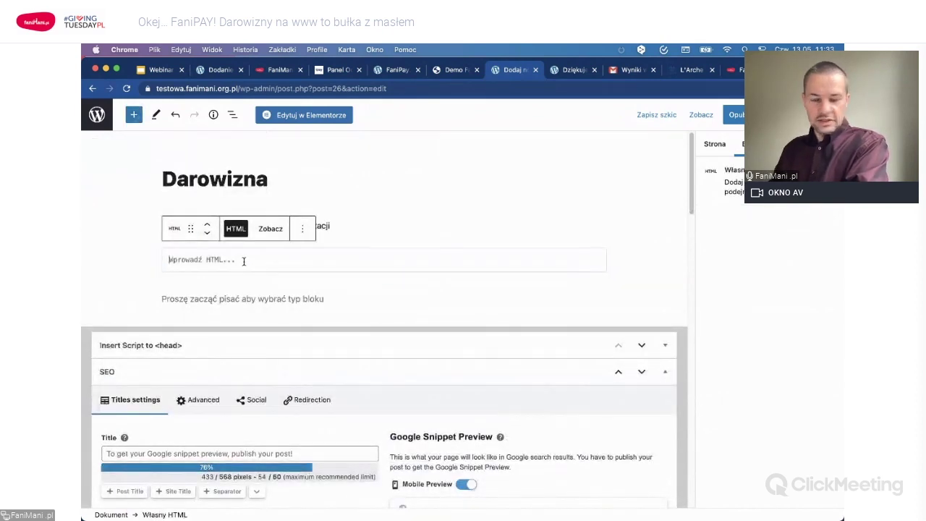
{"action": "type", "text": "<div"}
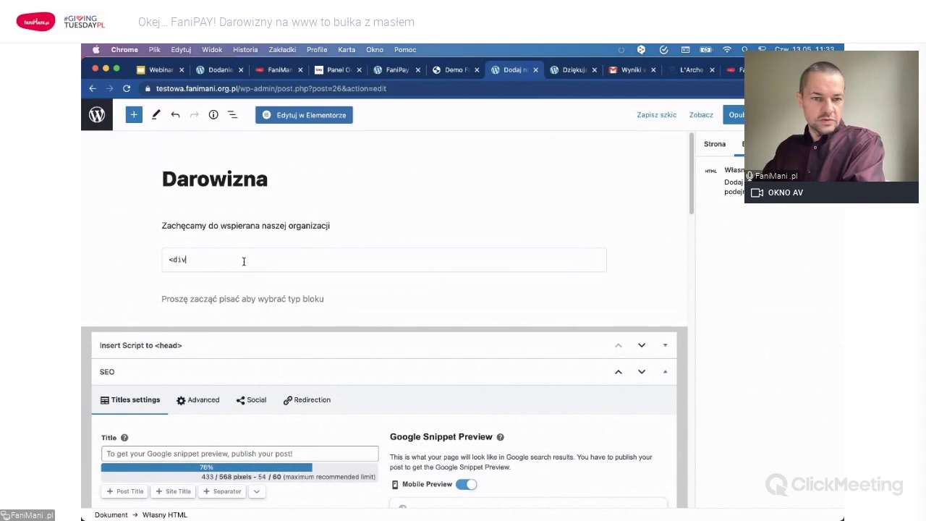
{"action": "type", "text": " id=\"fanipay"}
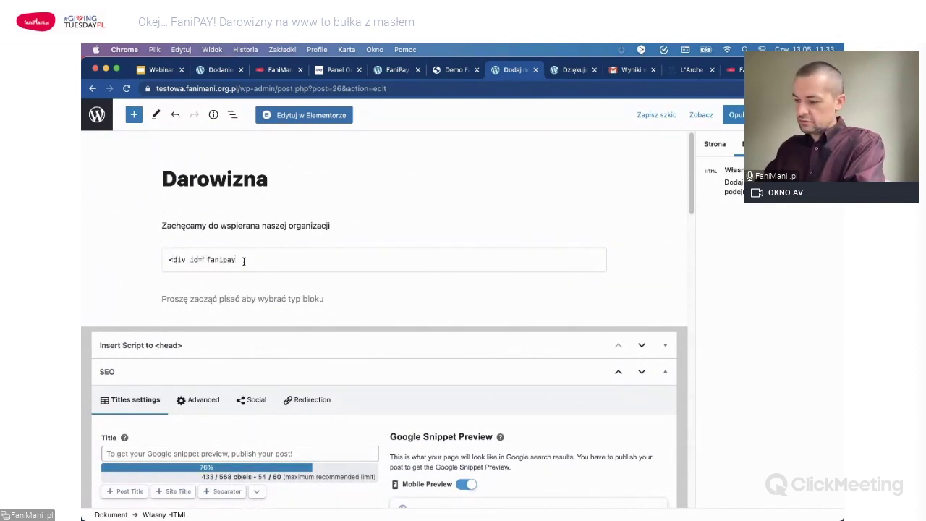
{"action": "type", "text": "-widget\"></div>"}
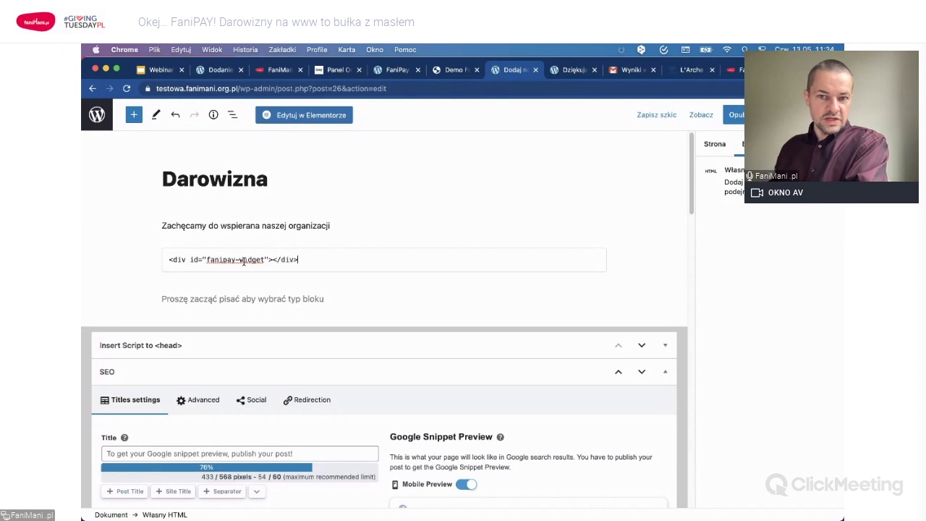
Compare the snippet with the demo page, then open the pre-publish panel for Darowizna
{"action": "left_click", "coordinate": [452, 70]}
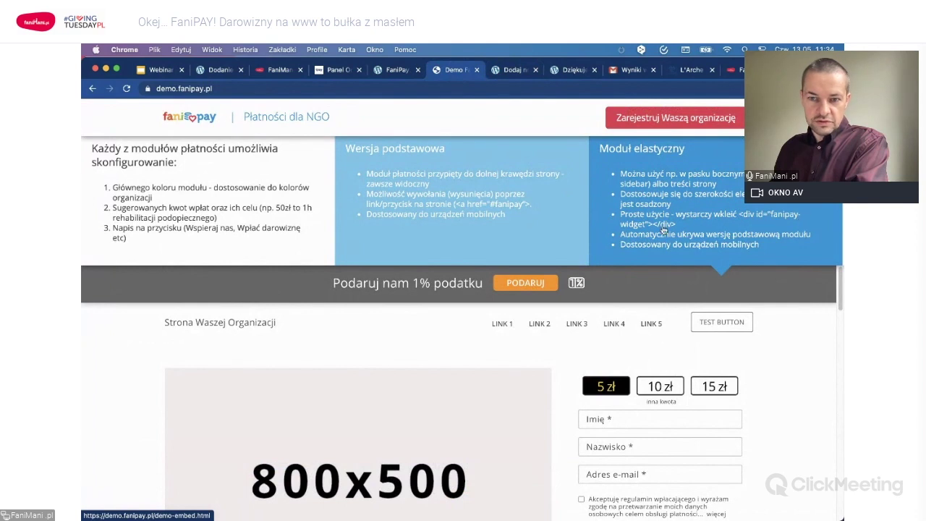
{"action": "left_click", "coordinate": [507, 69]}
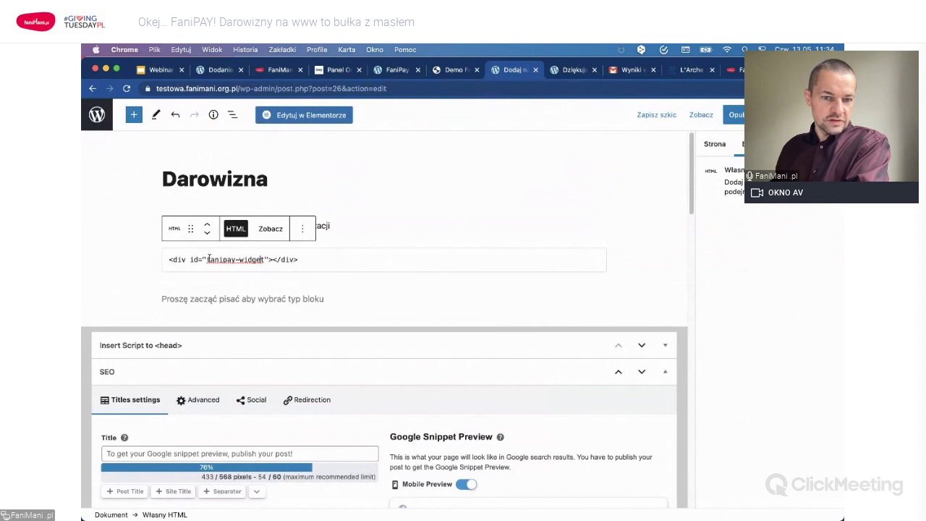
{"action": "left_click", "coordinate": [332, 257]}
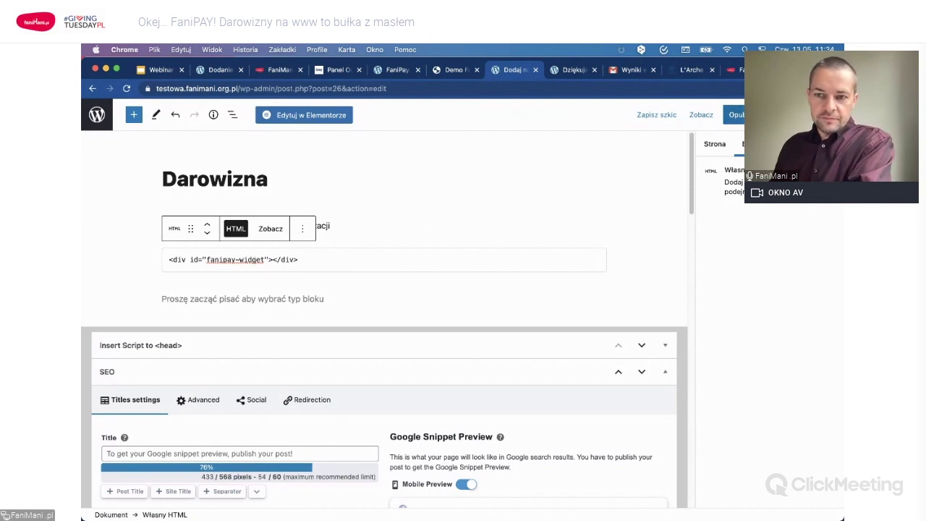
{"action": "left_click", "coordinate": [734, 114]}
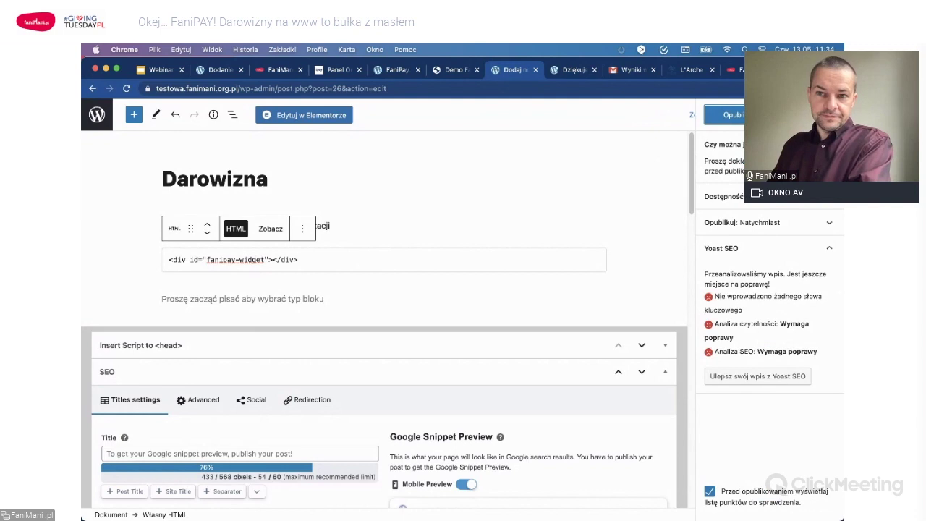
Publish the Darowizna page and scroll its live /darowizna/ view to check the FaniPay form
{"action": "left_click", "coordinate": [752, 115]}
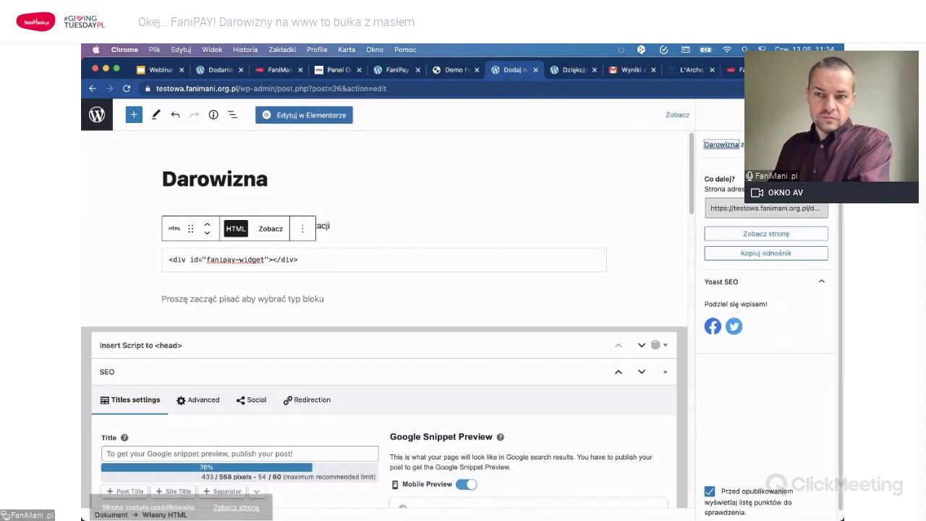
{"action": "left_click", "coordinate": [761, 235]}
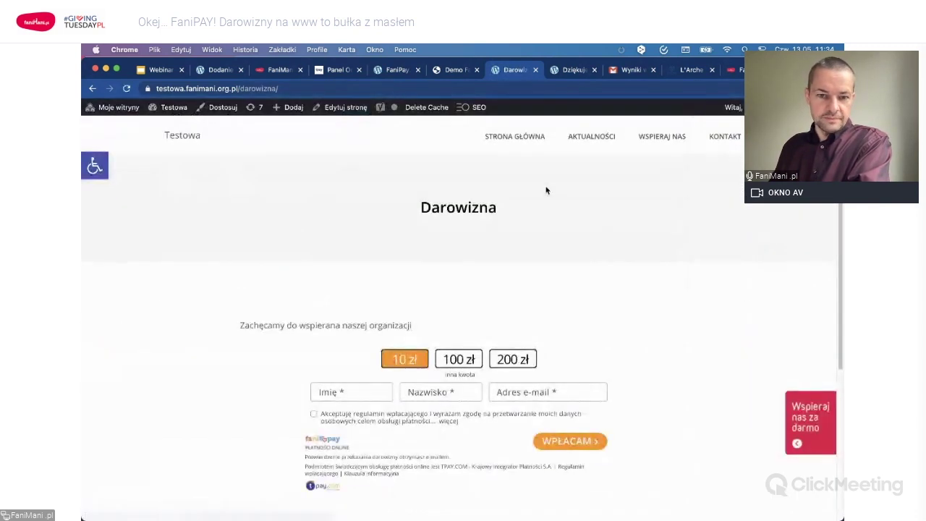
{"action": "scroll", "coordinate": [591, 235], "scroll_direction": "down", "scroll_amount": 3}
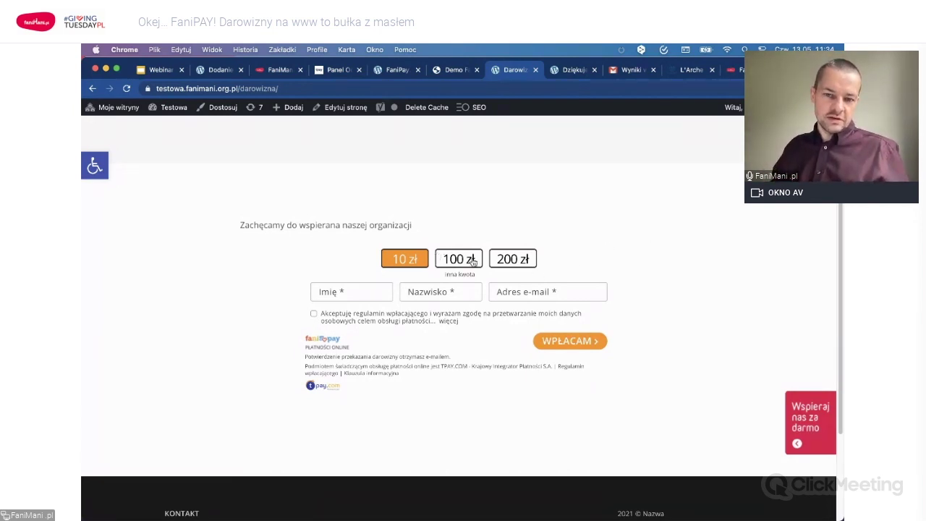
{"action": "scroll", "coordinate": [491, 286], "scroll_direction": "down", "scroll_amount": 3}
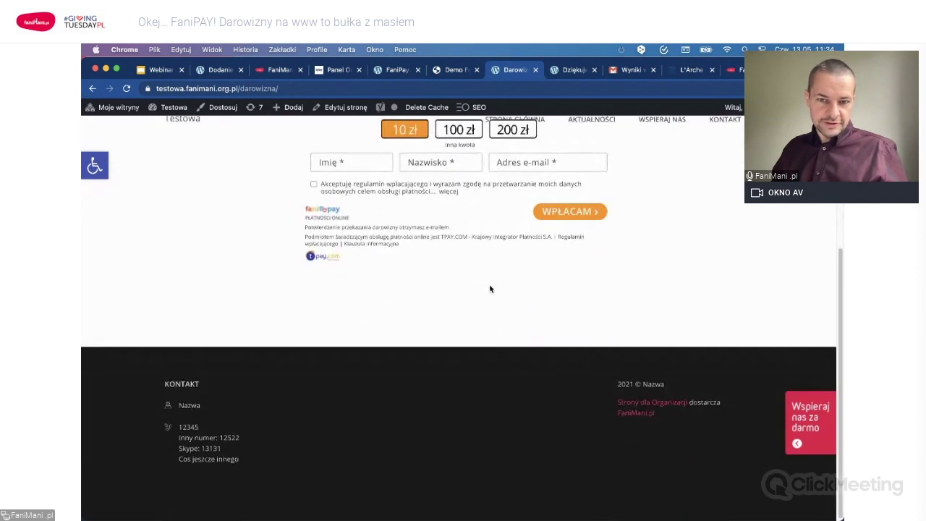
{"action": "scroll", "coordinate": [490, 289], "scroll_direction": "up", "scroll_amount": 1}
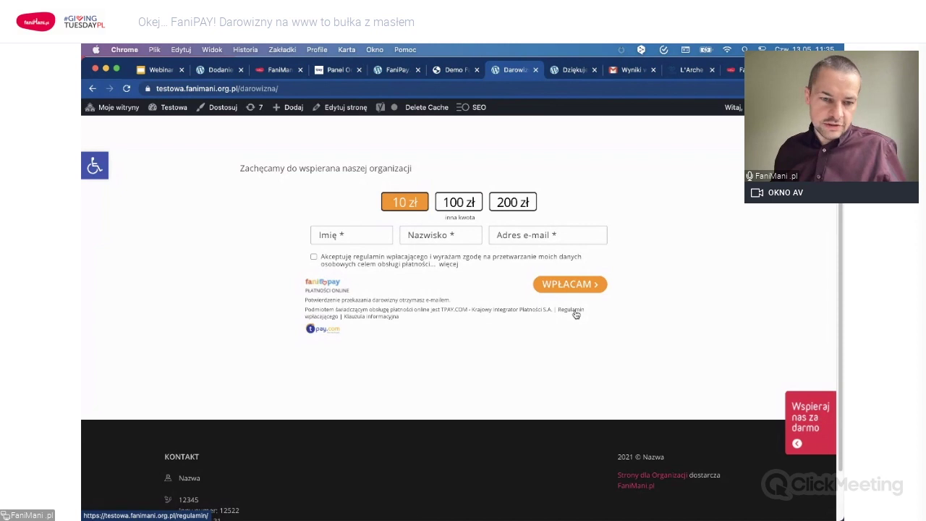
Open the Regulamin terms page from the donation form, scroll through it, then close it
{"action": "left_click", "coordinate": [572, 310]}
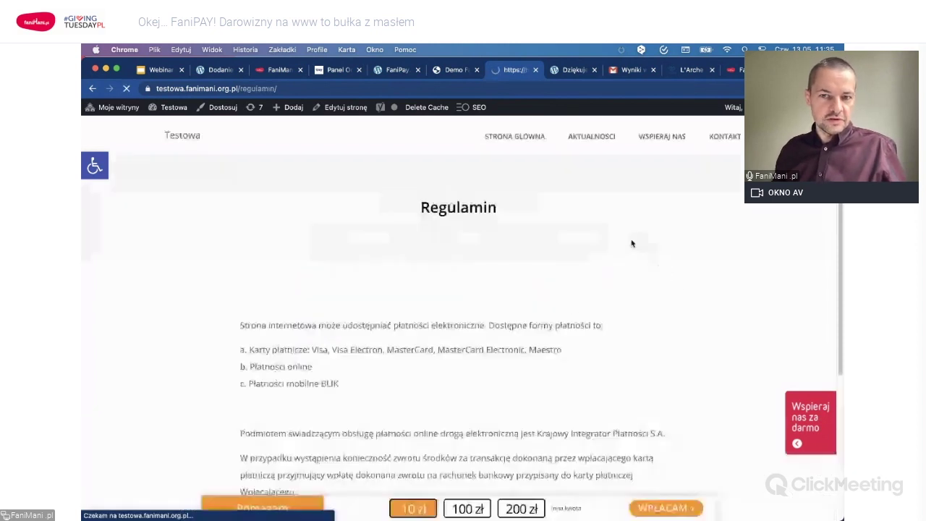
{"action": "scroll", "coordinate": [646, 266], "scroll_direction": "down", "scroll_amount": 3}
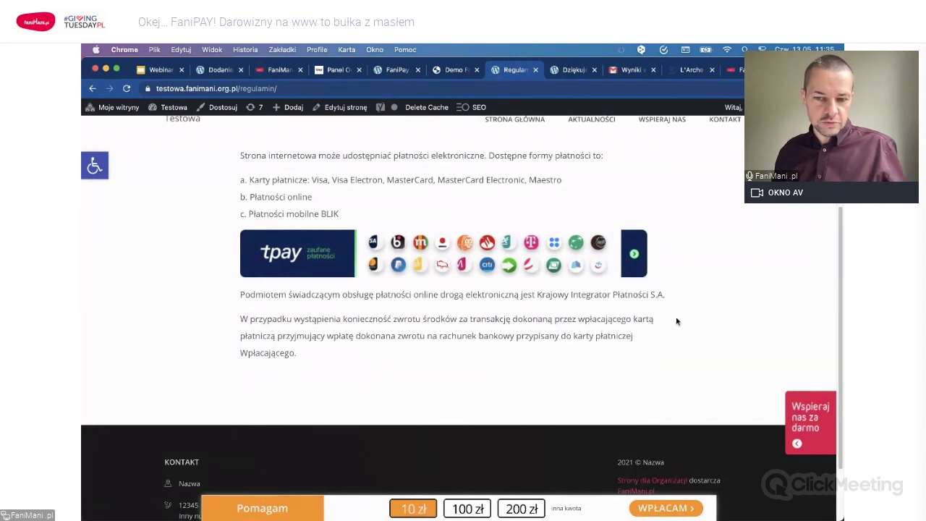
{"action": "scroll", "coordinate": [675, 321], "scroll_direction": "down", "scroll_amount": 1}
{"action": "scroll", "coordinate": [676, 320], "scroll_direction": "up", "scroll_amount": 4}
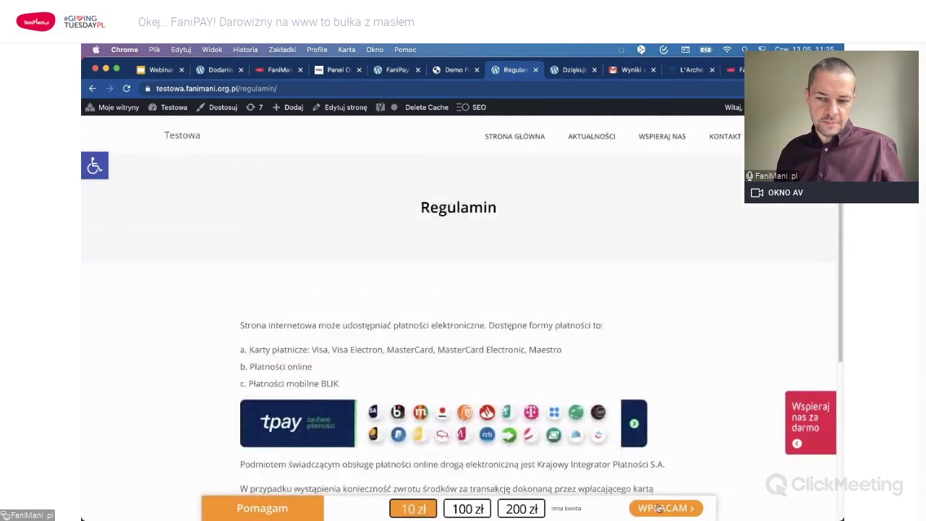
{"action": "left_click", "coordinate": [89, 88]}
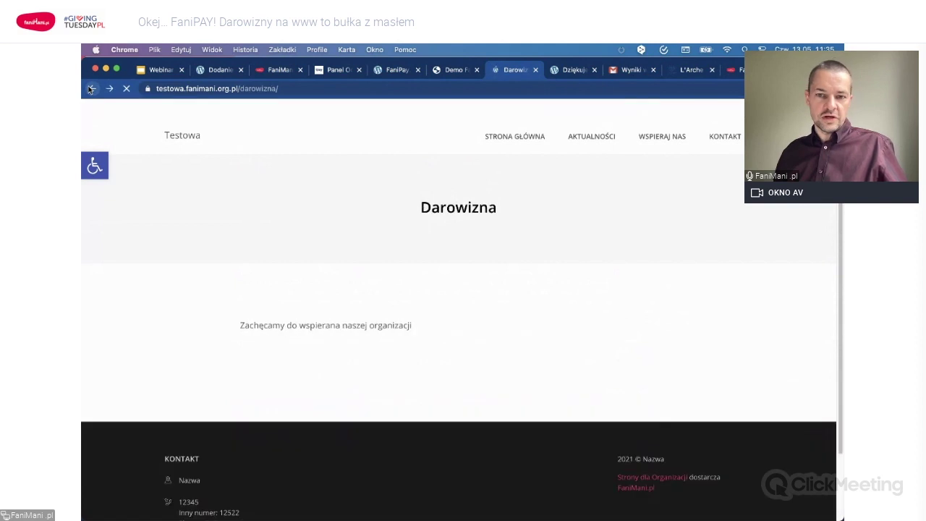
{"action": "key", "text": "super+w"}
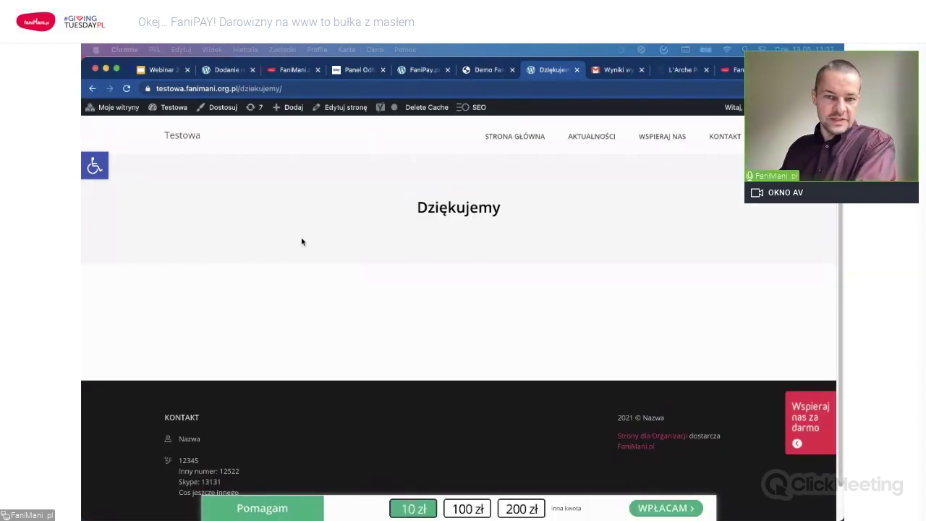
Open DevTools in Responsive mode and expand then collapse the Pomagam bar on Dziękujemy
{"action": "right_click", "coordinate": [351, 253]}
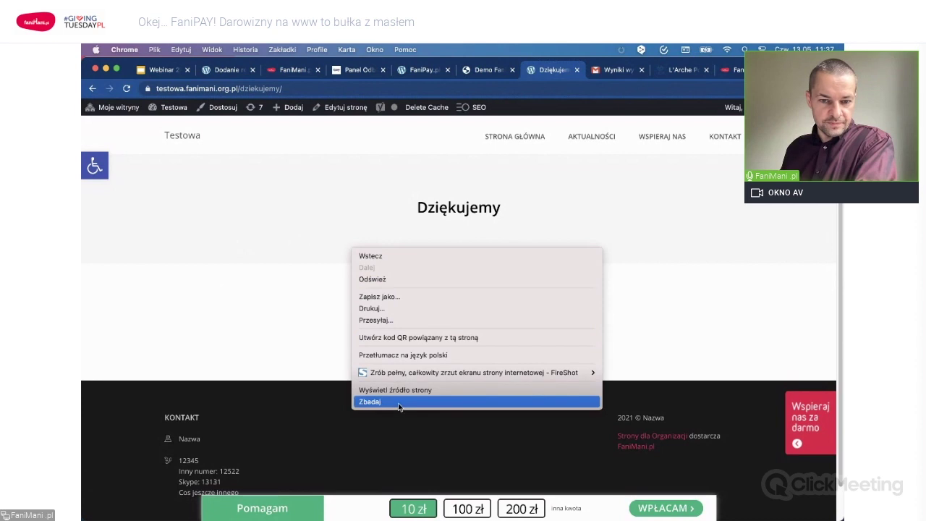
{"action": "left_click", "coordinate": [398, 401]}
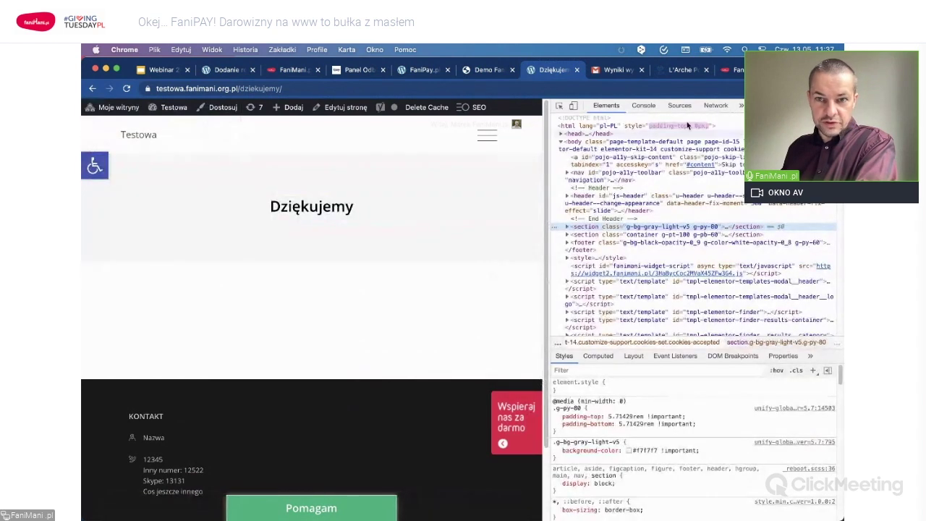
{"action": "left_click", "coordinate": [573, 106]}
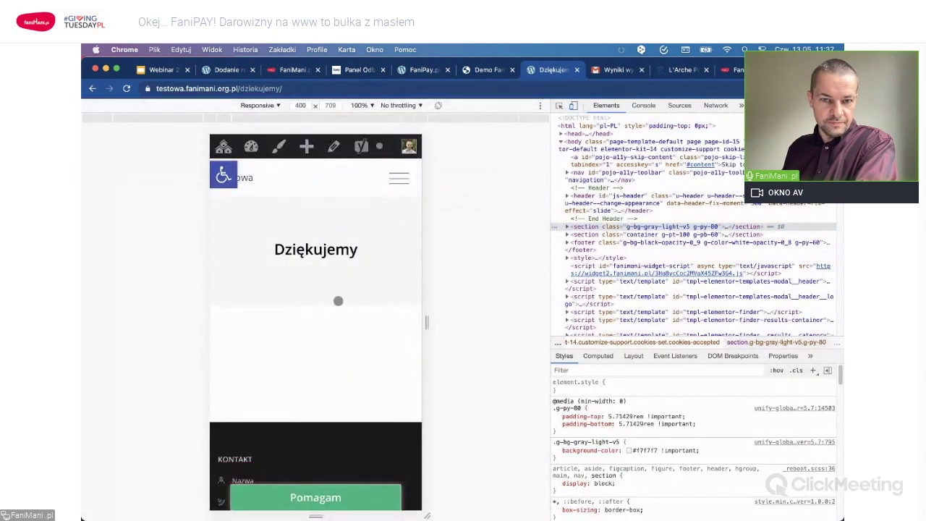
{"action": "scroll", "coordinate": [314, 237], "scroll_direction": "down", "scroll_amount": 1}
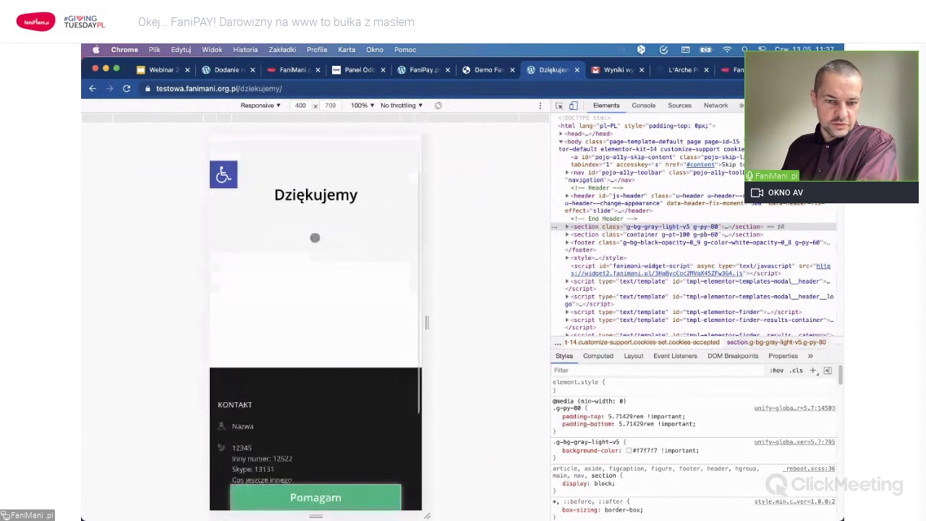
{"action": "scroll", "coordinate": [314, 237], "scroll_direction": "up", "scroll_amount": 1}
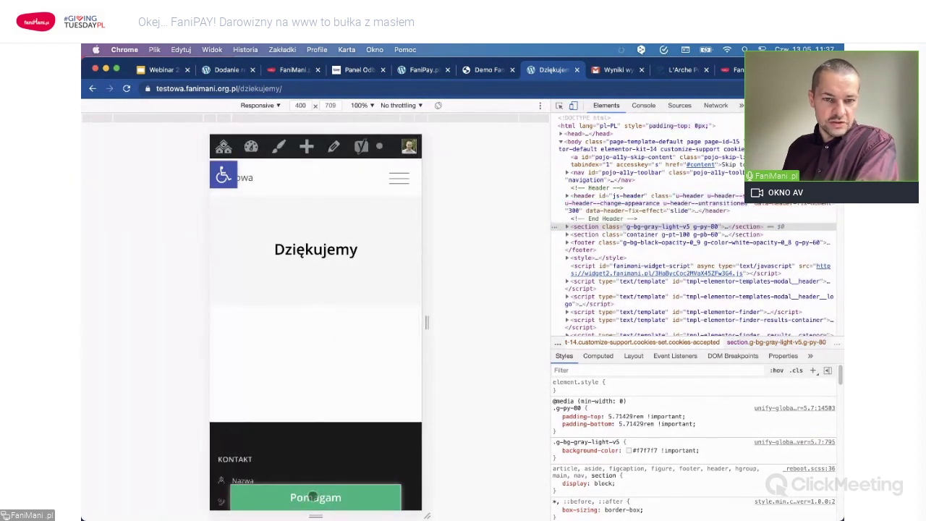
{"action": "left_click", "coordinate": [314, 497]}
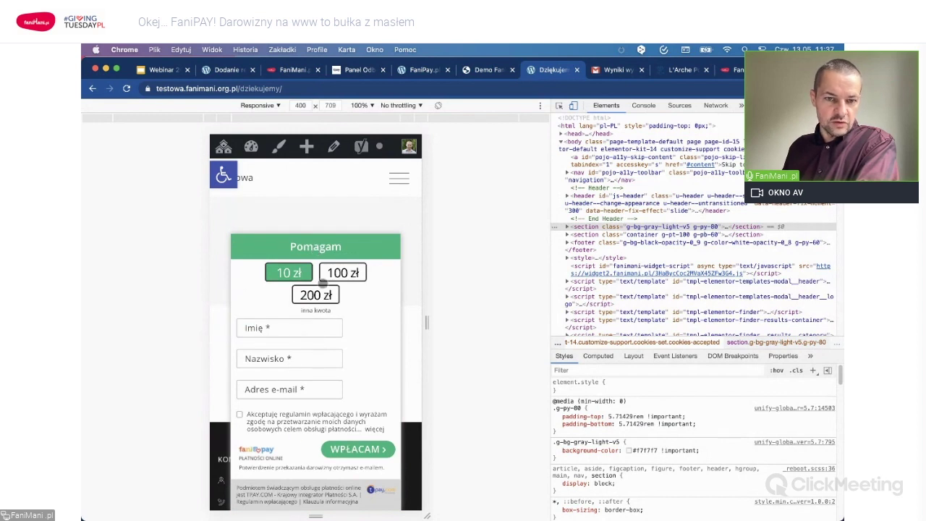
{"action": "left_click", "coordinate": [323, 247]}
{"action": "scroll", "coordinate": [334, 307], "scroll_direction": "down", "scroll_amount": 3}
{"action": "scroll", "coordinate": [333, 307], "scroll_direction": "up", "scroll_amount": 5}
Repeat the Pomagam bar check on the home page, then select the Pomagam label in FaniMani's widget settings
{"action": "left_click", "coordinate": [246, 180]}
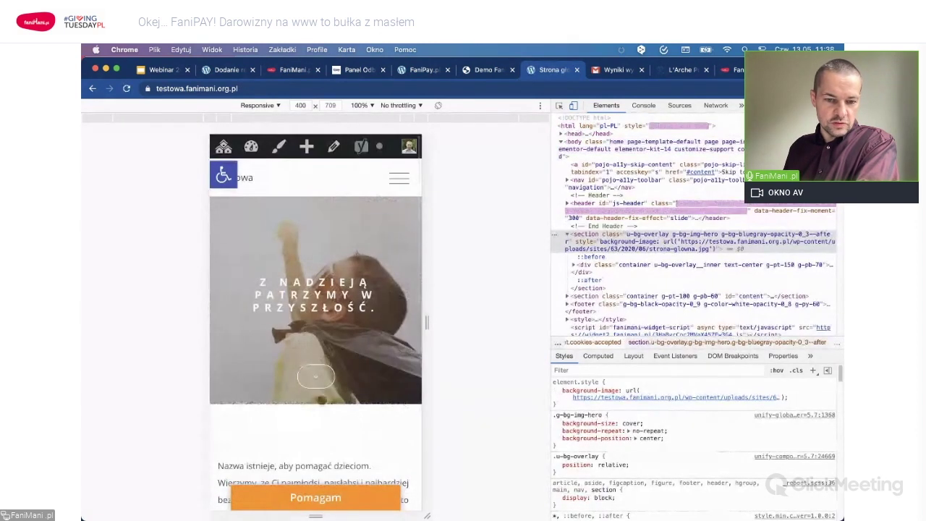
{"action": "left_click", "coordinate": [315, 497]}
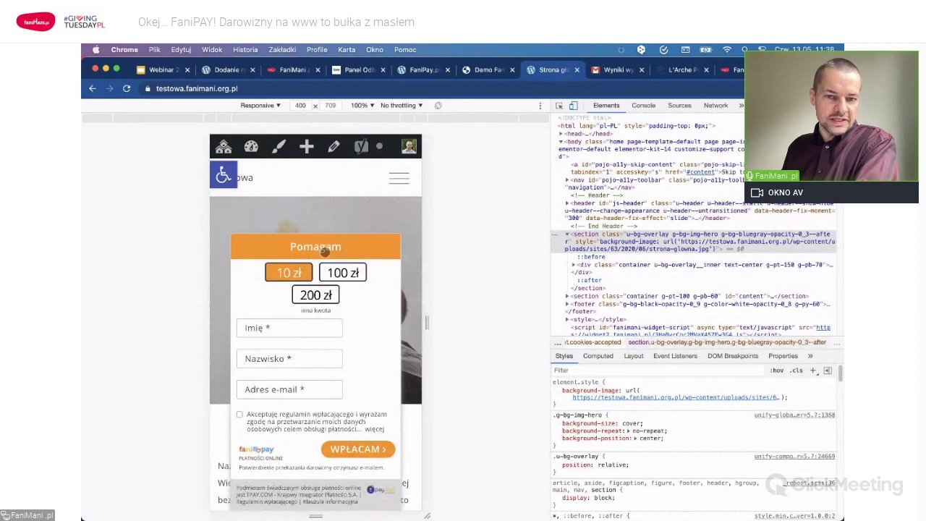
{"action": "left_click", "coordinate": [325, 249]}
{"action": "scroll", "coordinate": [358, 272], "scroll_direction": "down", "scroll_amount": 5}
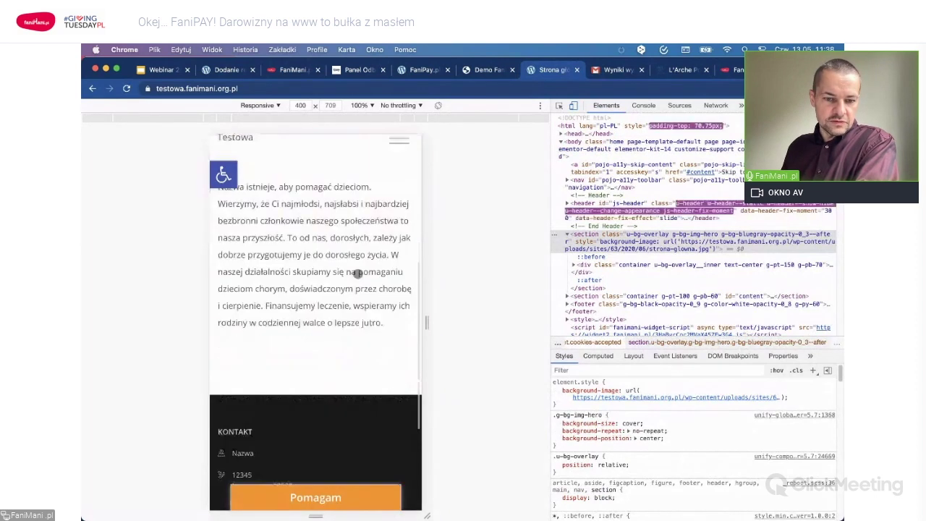
{"action": "scroll", "coordinate": [358, 273], "scroll_direction": "up", "scroll_amount": 5}
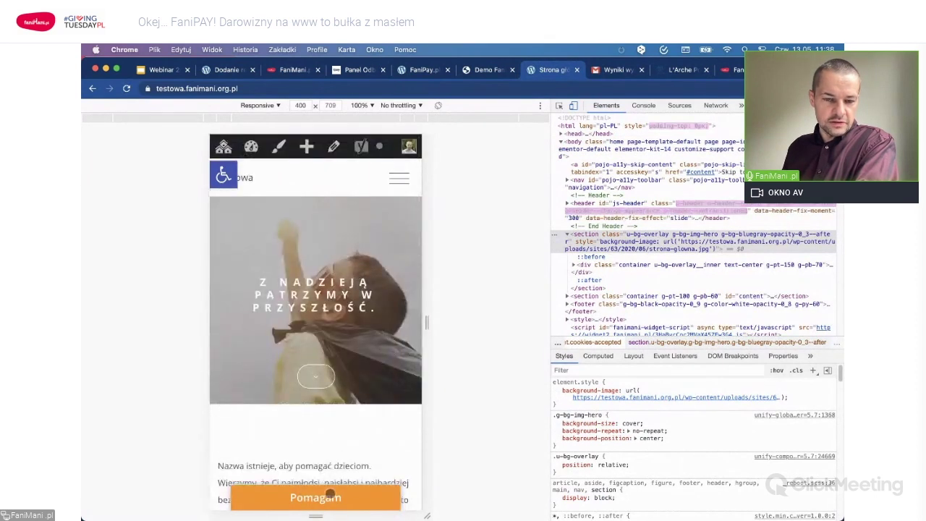
{"action": "left_click", "coordinate": [316, 497]}
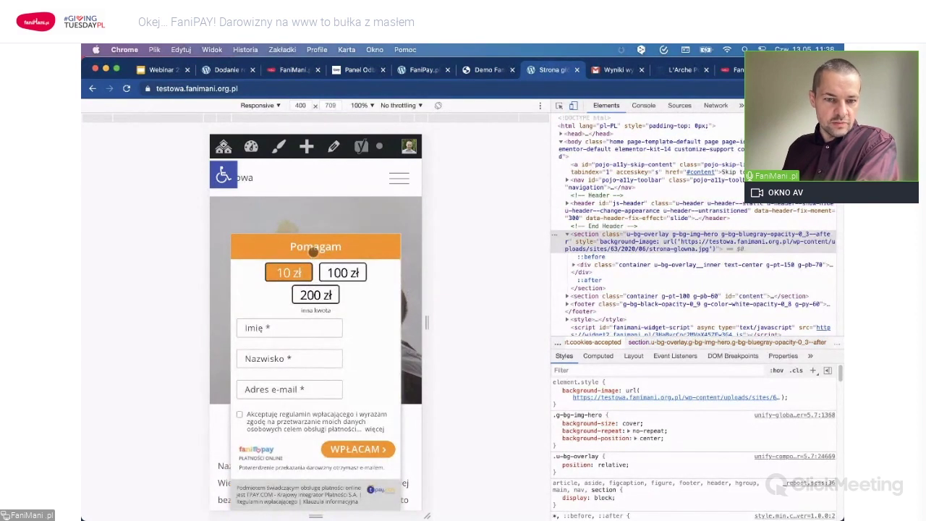
{"action": "key", "text": "super+3"}
{"action": "double_click", "coordinate": [323, 322]}
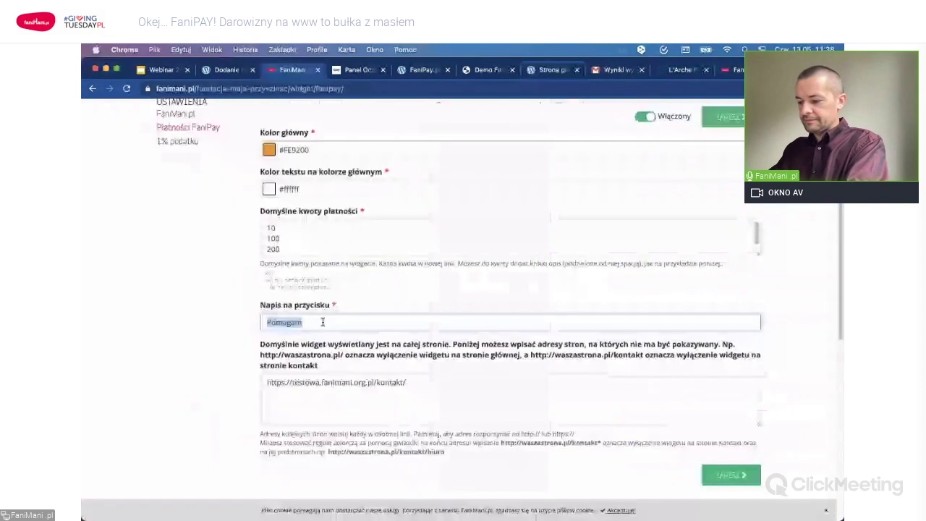
Save 'Wesprzyj nas' as the button label, reload the Testowa home page and close DevTools
{"action": "type", "text": "Wesprzyj nas"}
{"action": "left_click", "coordinate": [731, 474]}
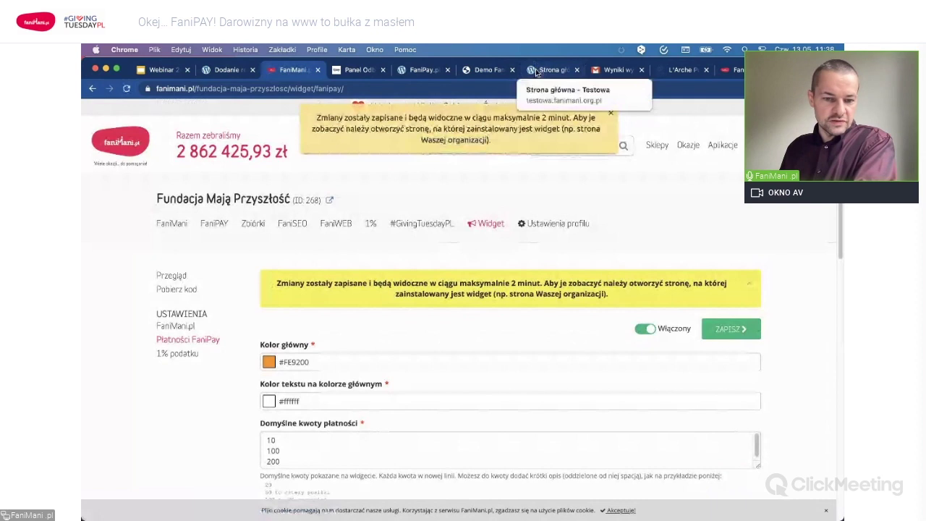
{"action": "left_click", "coordinate": [536, 71]}
{"action": "key", "text": "super+r"}
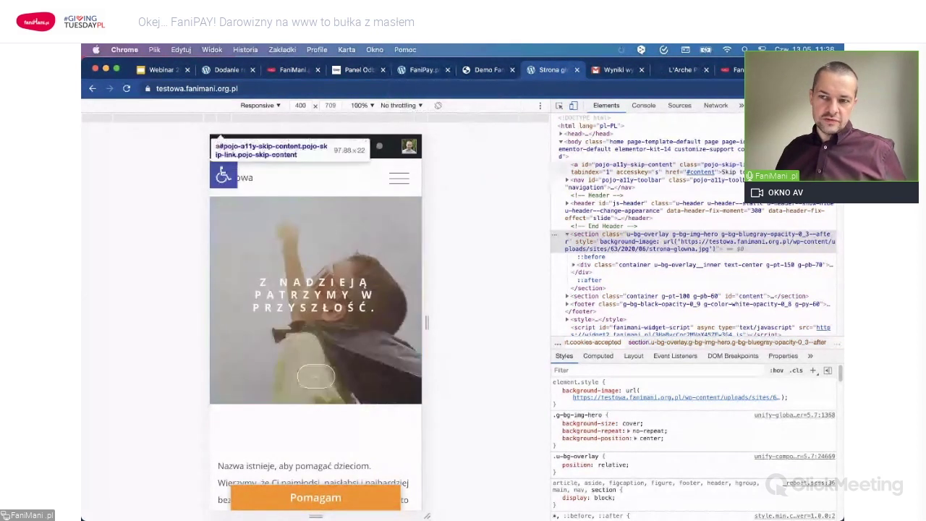
{"action": "key", "text": "super+alt+i"}
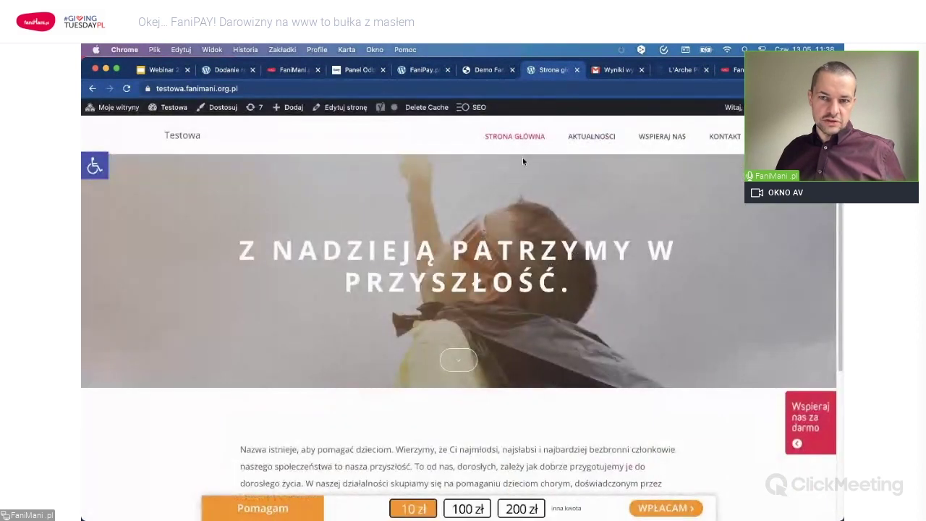